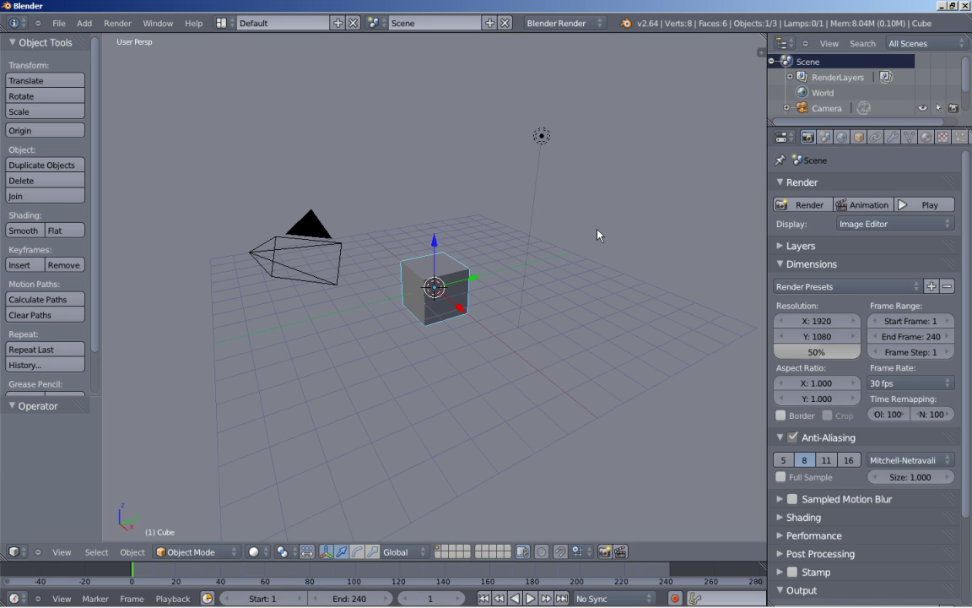
# - Delete the default cube and switch the viewport to the front orthographic view
pyautogui.press('x')
pyautogui.click(592, 226)
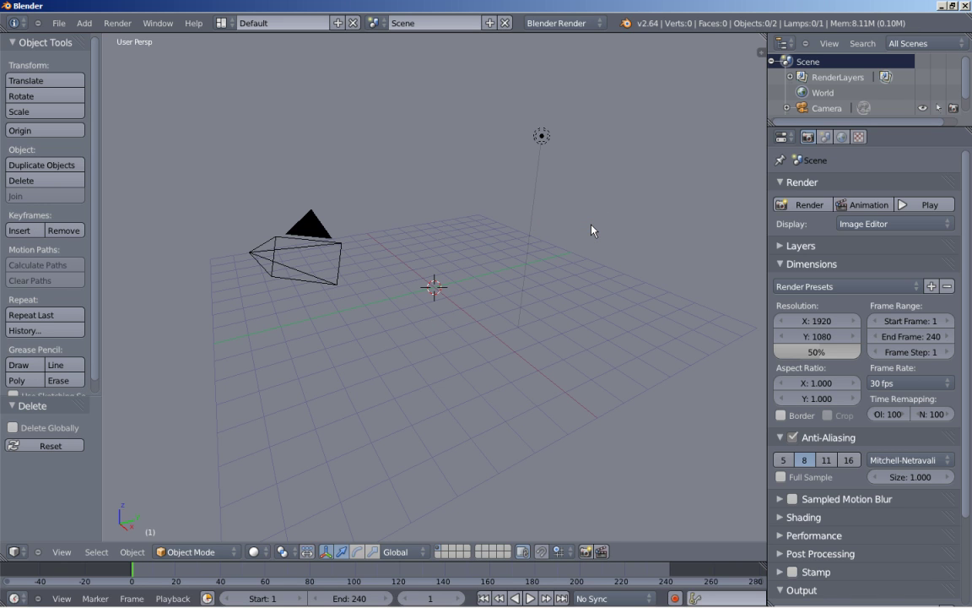
pyautogui.press('KP_1')
pyautogui.press('KP_5')
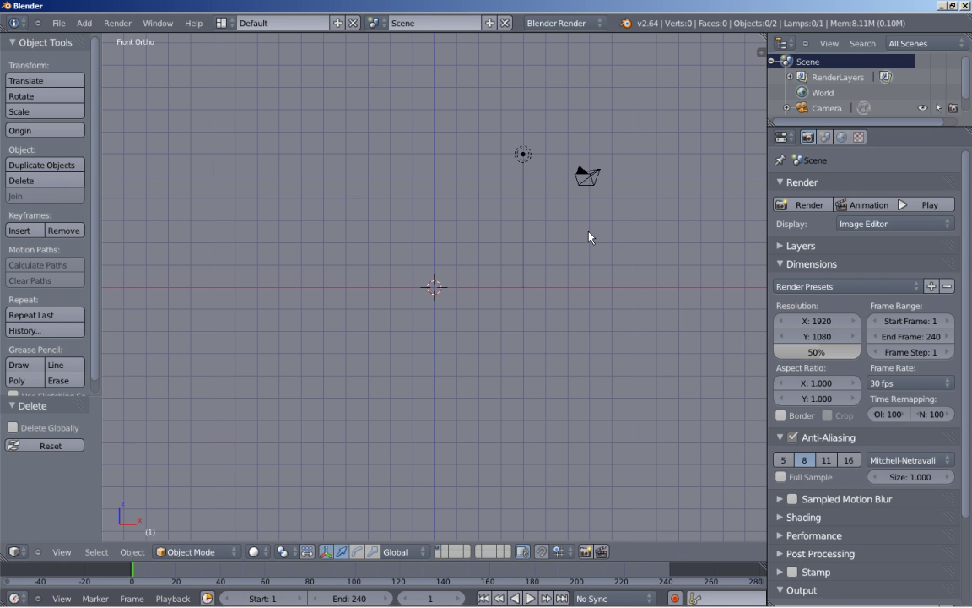
pyautogui.scroll(2, 460, 289)
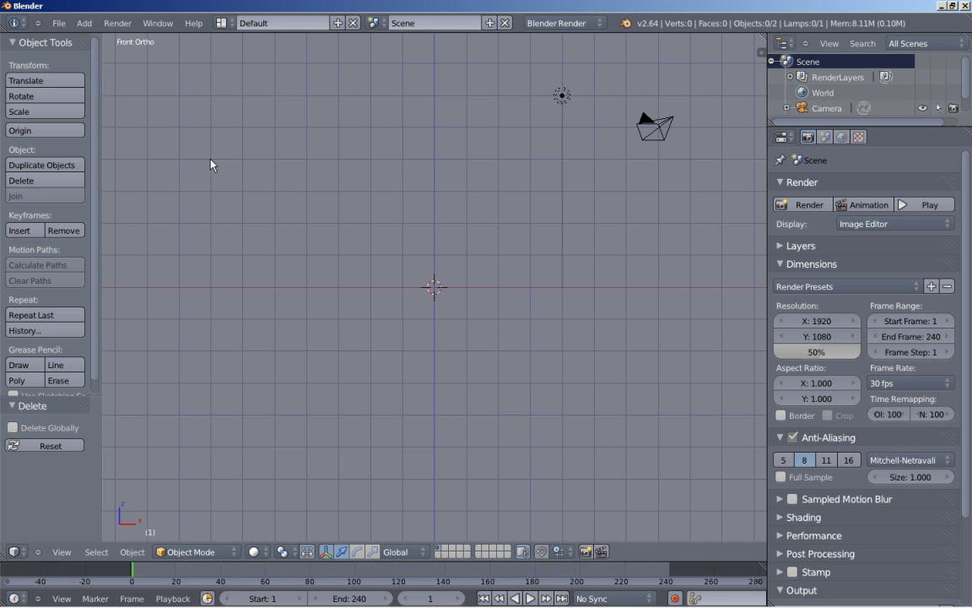
# - Draw the pattern's left side with straight Grease Pencil lines: two offset verticals about 5 and 7 grid squares tall, plus a low horizontal
pyautogui.moveTo(212, 161); pyautogui.dragTo(217, 421)
pyautogui.moveTo(217, 420); pyautogui.dragTo(215, 316, button='right')
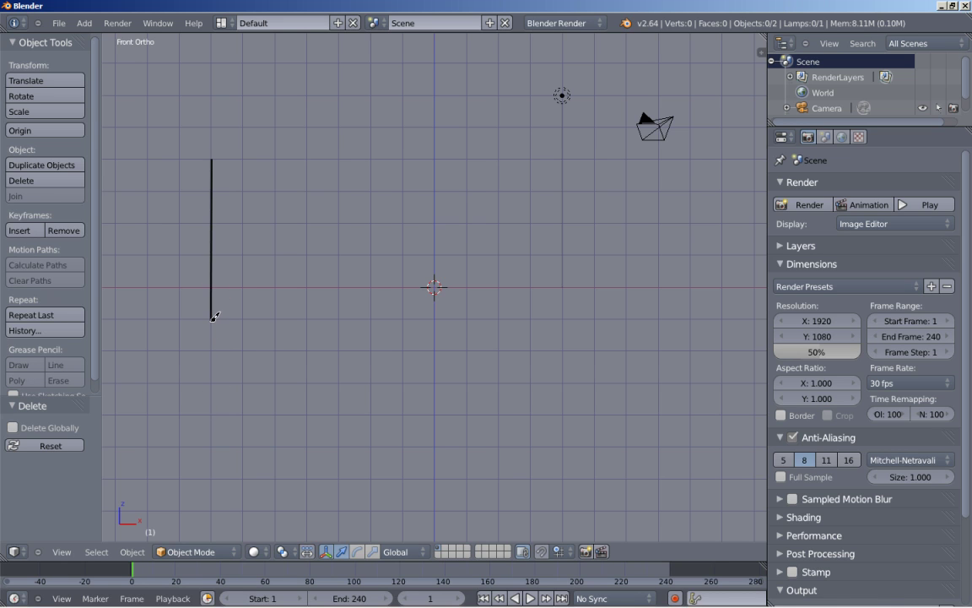
pyautogui.moveTo(239, 223)
pyautogui.mouseDown()
pyautogui.moveTo(248, 397)
pyautogui.moveTo(239, 449)
pyautogui.mouseUp()
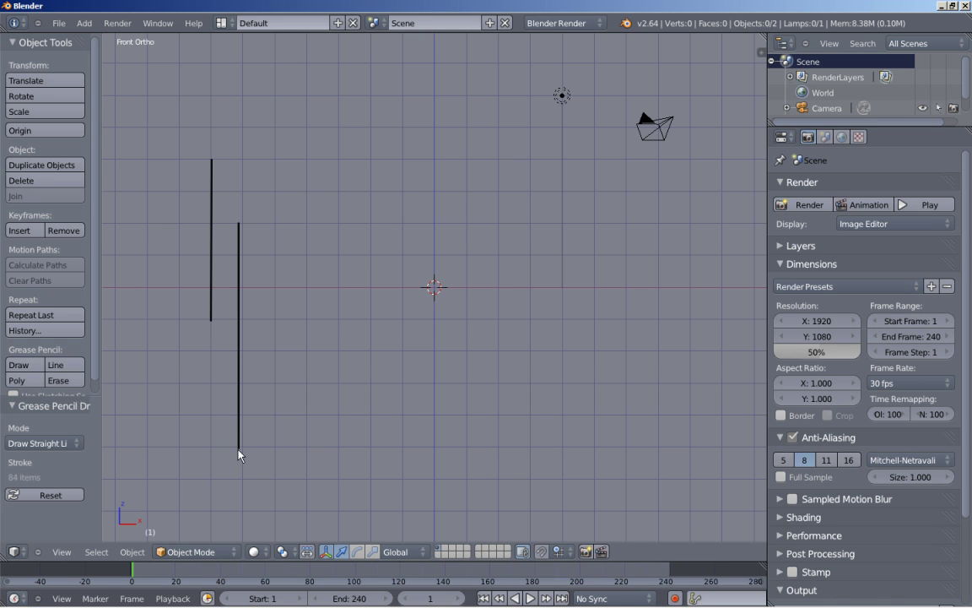
pyautogui.moveTo(211, 414); pyautogui.dragTo(354, 412)
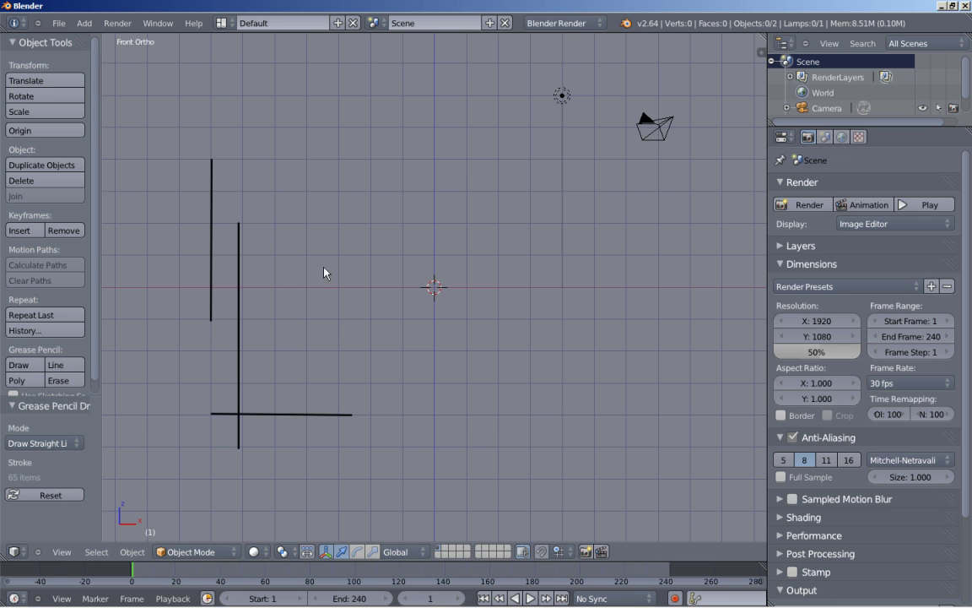
# - Draw the upper straight lines: two separate top-edge horizontals, a lower horizontal between them, and two verticals with a short horizontal at the upper left
pyautogui.moveTo(211, 125)
pyautogui.mouseDown()
pyautogui.moveTo(402, 124)
pyautogui.moveTo(371, 187)
pyautogui.moveTo(371, 224)
pyautogui.mouseUp()
pyautogui.moveTo(339, 128)
pyautogui.mouseDown()
pyautogui.moveTo(338, 173)
pyautogui.moveTo(315, 157)
pyautogui.moveTo(255, 157)
pyautogui.mouseUp()
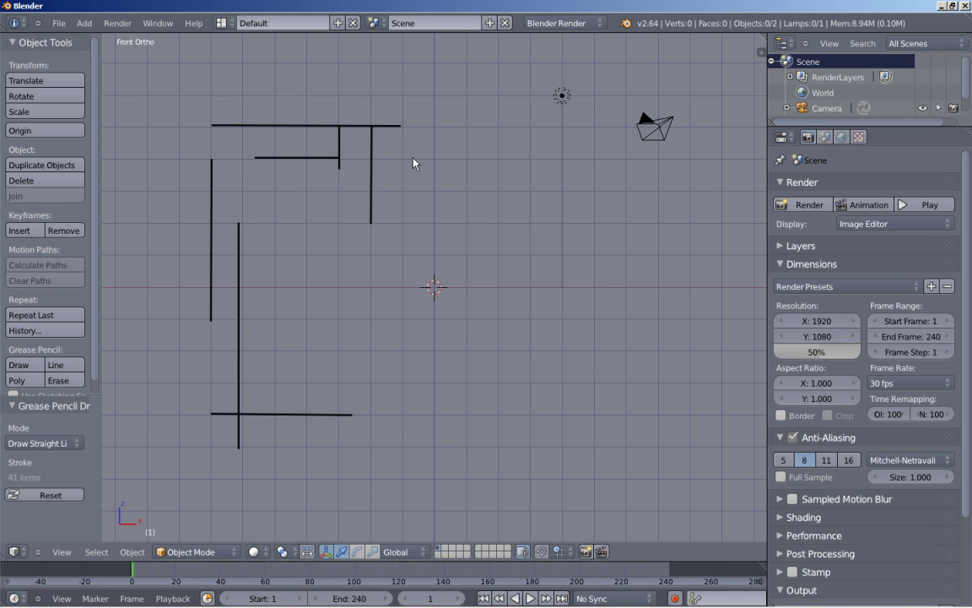
pyautogui.moveTo(403, 158); pyautogui.dragTo(598, 160)
pyautogui.moveTo(498, 128); pyautogui.dragTo(624, 127)
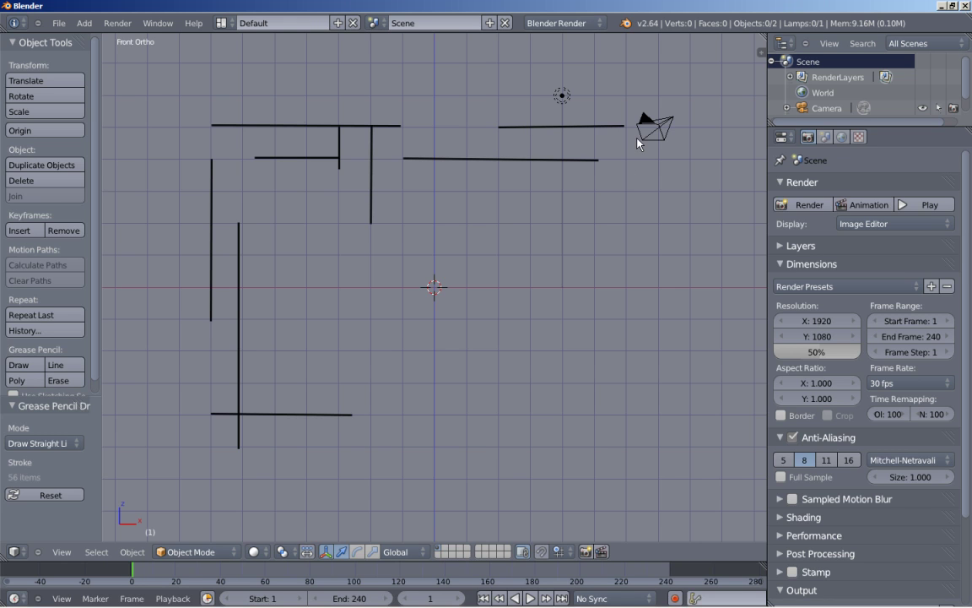
pyautogui.hotkey('ctrl', 'z')
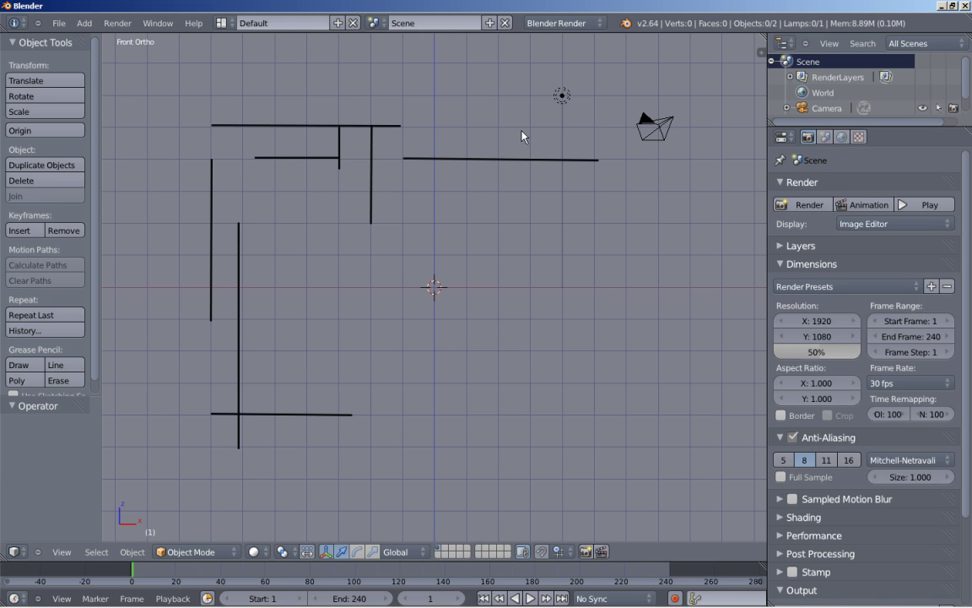
pyautogui.moveTo(499, 126); pyautogui.dragTo(688, 127)
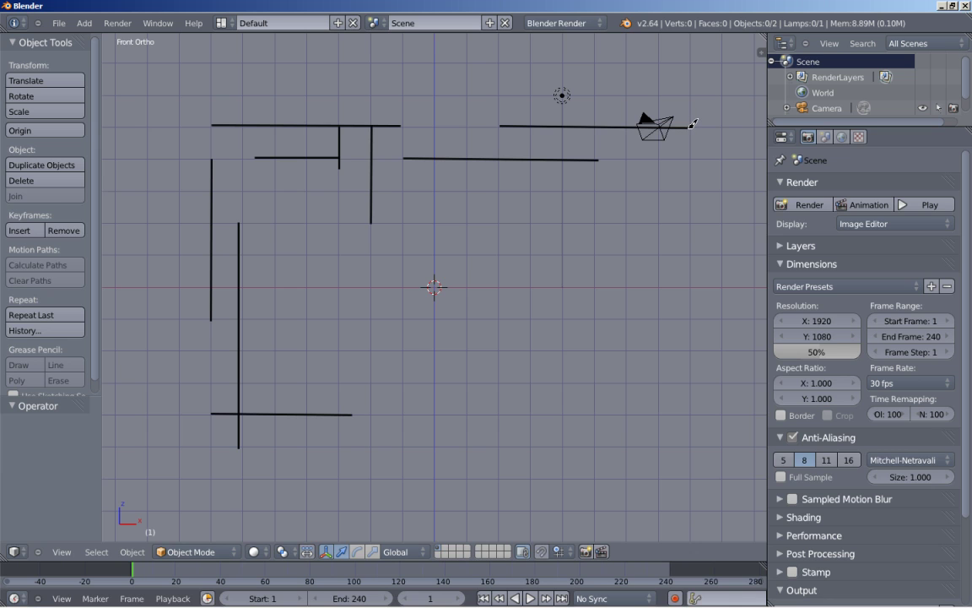
pyautogui.moveTo(694, 124); pyautogui.dragTo(690, 126)
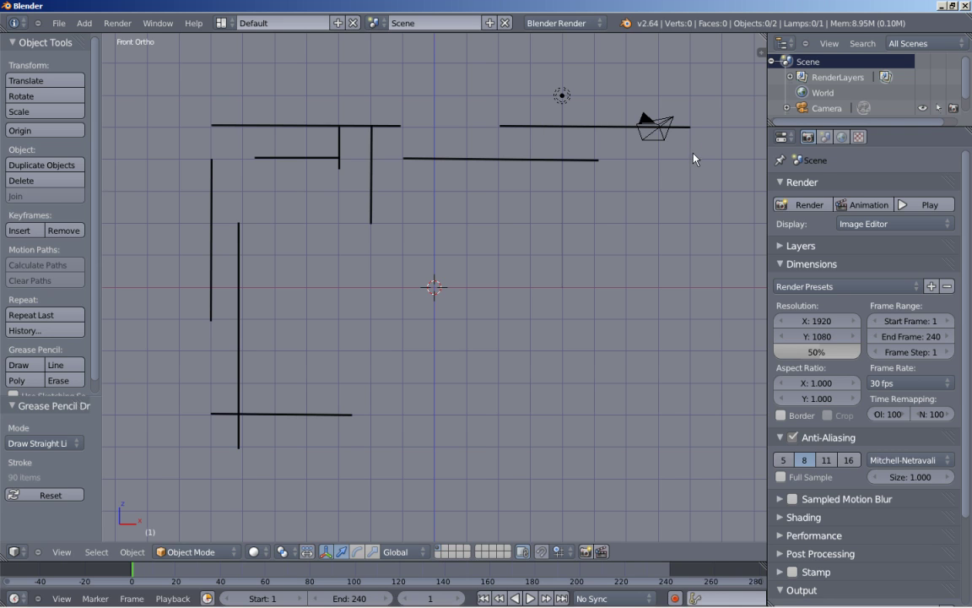
# - Draw the right side's straight lines: two outer verticals, two parallel diagonals, an inner vertical and a low horizontal
pyautogui.moveTo(690, 127)
pyautogui.mouseDown()
pyautogui.moveTo(690, 270)
pyautogui.moveTo(694, 220)
pyautogui.moveTo(599, 287)
pyautogui.moveTo(562, 293)
pyautogui.moveTo(533, 284)
pyautogui.moveTo(531, 320)
pyautogui.mouseUp()
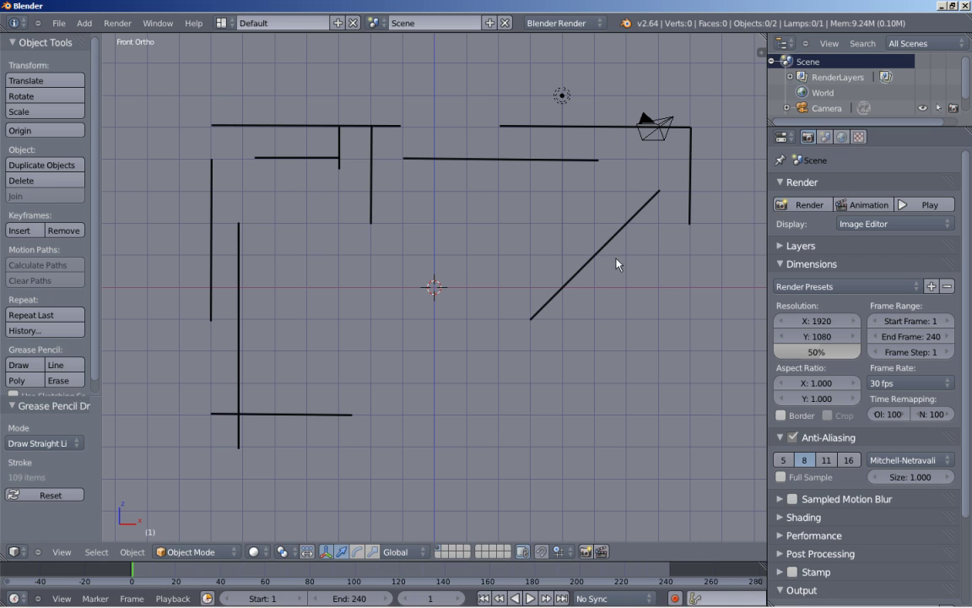
pyautogui.moveTo(688, 225); pyautogui.dragTo(600, 314)
pyautogui.moveTo(659, 256); pyautogui.dragTo(659, 391)
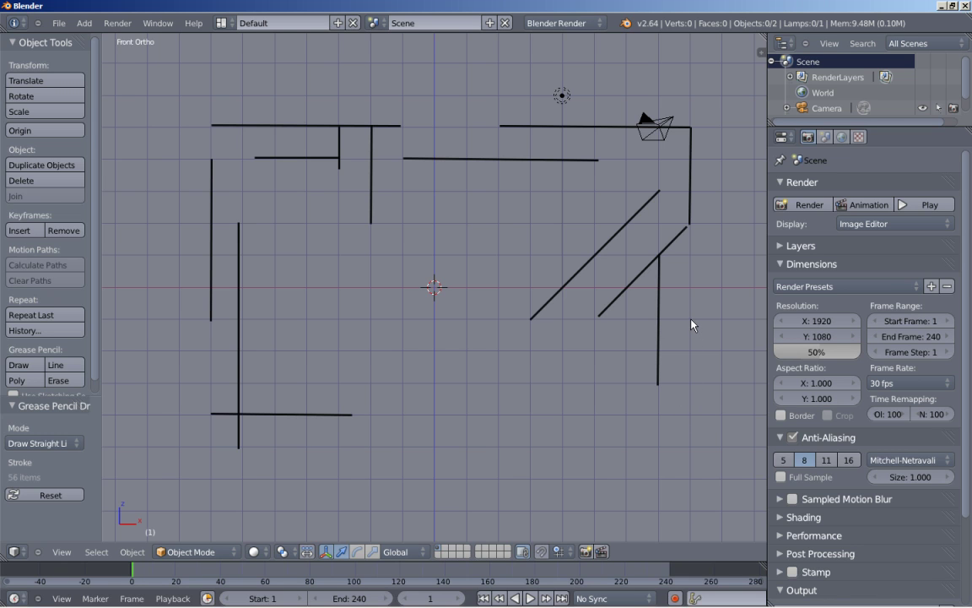
pyautogui.moveTo(691, 319)
pyautogui.mouseDown()
pyautogui.moveTo(693, 443)
pyautogui.moveTo(561, 411)
pyautogui.moveTo(503, 409)
pyautogui.mouseUp()
# - Fill the centre and left interior with straight lines: three verticals below the upper middle line, a horizontal across them, and three verticals with a horizontal left of centre
pyautogui.moveTo(435, 160); pyautogui.dragTo(438, 344)
pyautogui.moveTo(466, 160); pyautogui.dragTo(470, 285)
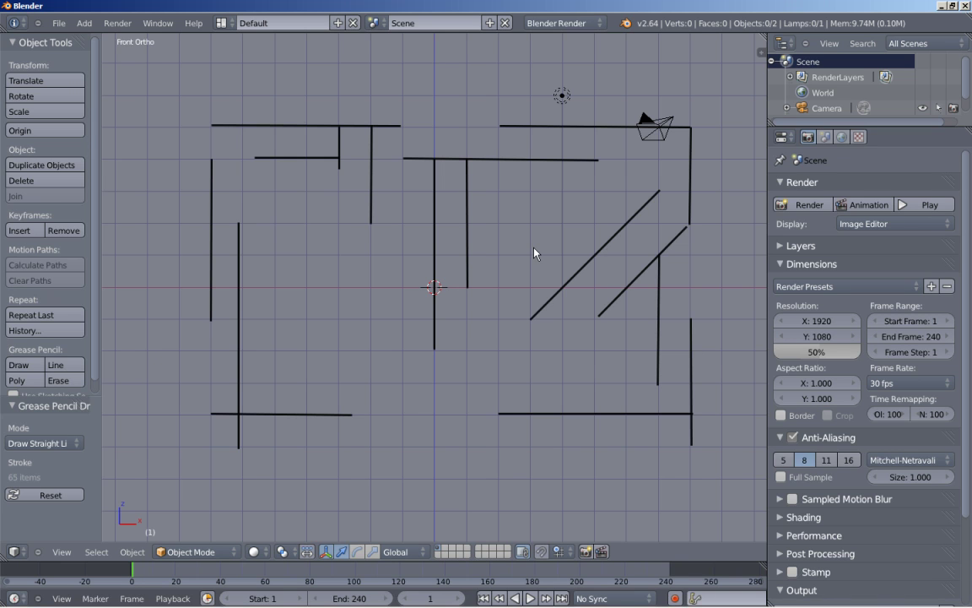
pyautogui.moveTo(530, 254); pyautogui.dragTo(374, 254)
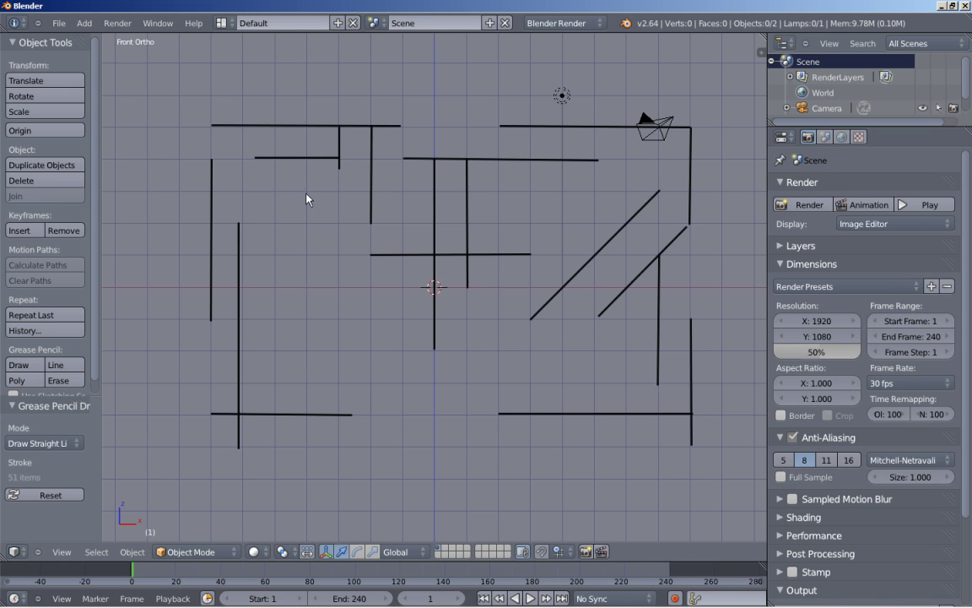
pyautogui.moveTo(307, 192)
pyautogui.mouseDown()
pyautogui.moveTo(307, 355)
pyautogui.moveTo(341, 350)
pyautogui.moveTo(239, 350)
pyautogui.mouseUp()
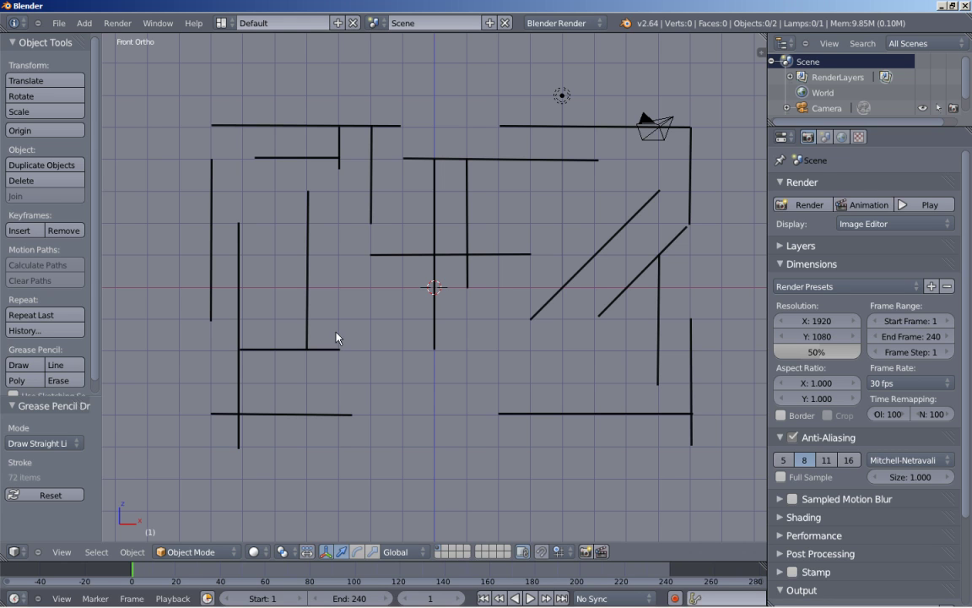
pyautogui.moveTo(339, 286); pyautogui.dragTo(340, 380)
pyautogui.moveTo(356, 288); pyautogui.dragTo(357, 358)
pyautogui.moveTo(532, 160); pyautogui.dragTo(532, 280)
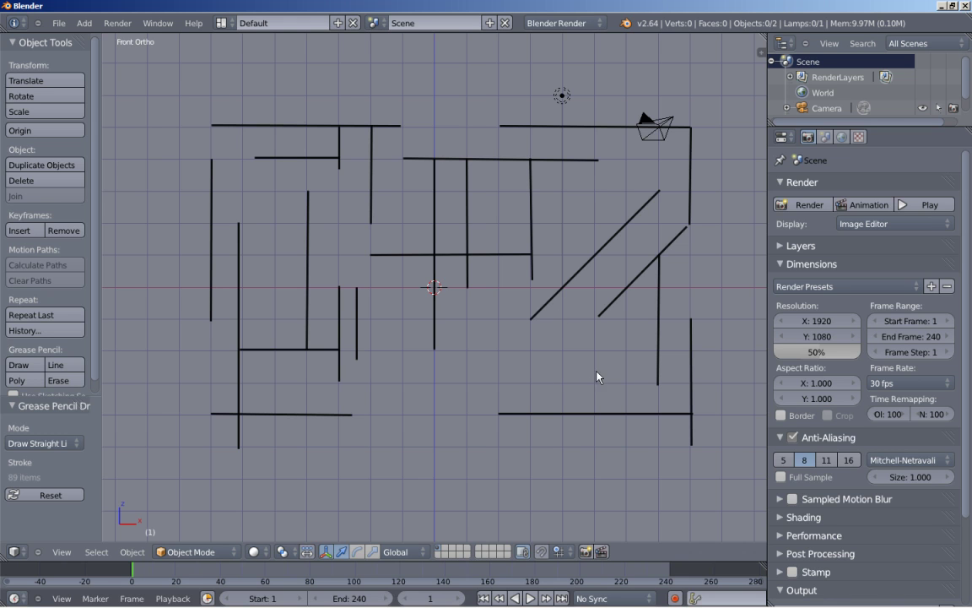
# - Draw the lower middle lines: a horizontal about 4 grid squares long, two short verticals meeting it, and a diagonal below the central vertical
pyautogui.moveTo(488, 346); pyautogui.dragTo(467, 352)
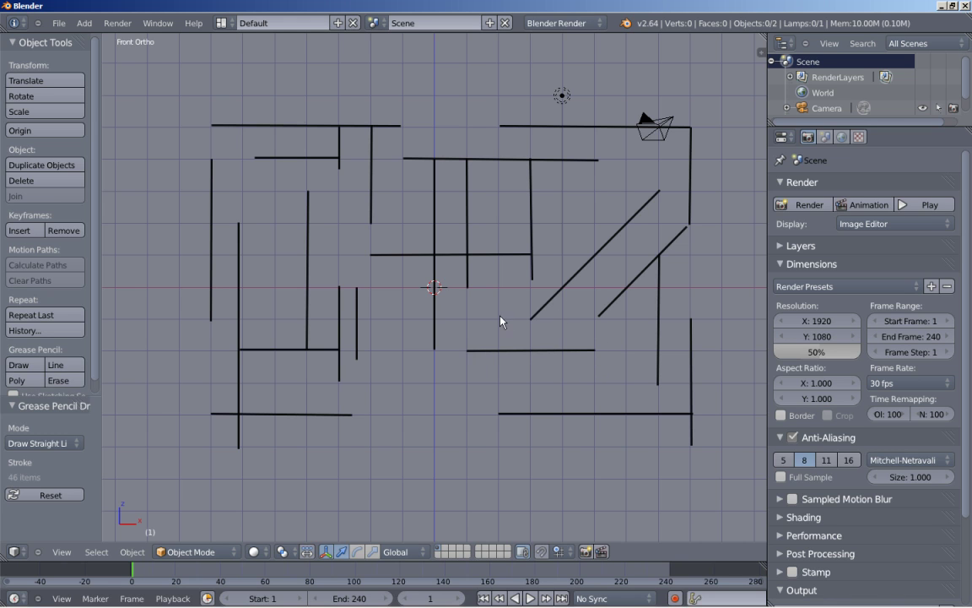
pyautogui.moveTo(499, 318); pyautogui.dragTo(499, 381)
pyautogui.moveTo(563, 351); pyautogui.dragTo(564, 414)
pyautogui.moveTo(431, 355)
pyautogui.mouseDown()
pyautogui.moveTo(375, 397)
pyautogui.moveTo(372, 414)
pyautogui.mouseUp()
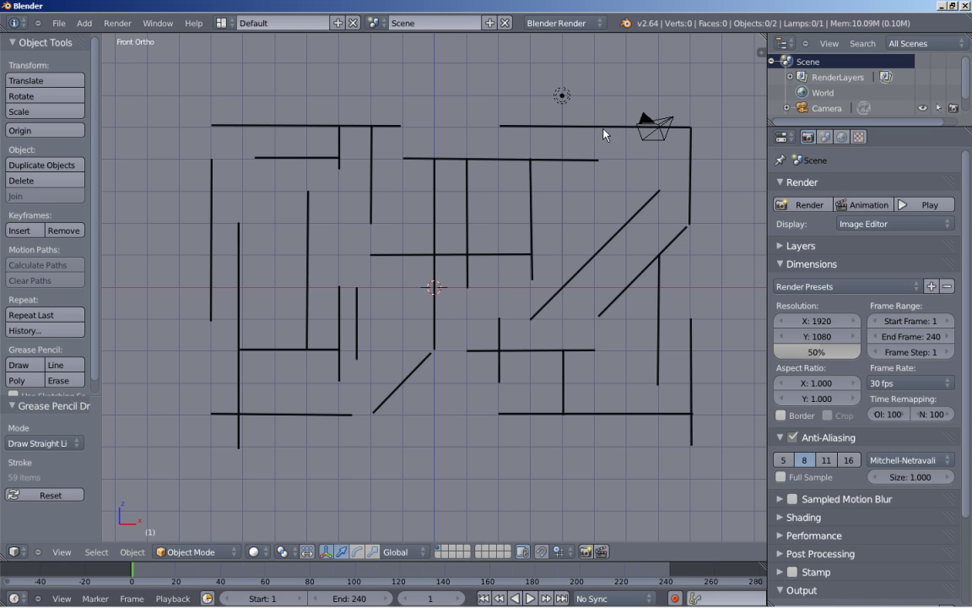
# - Add three short straight branches: verticals down from both top-edge lines and a horizontal across the central vertical
pyautogui.moveTo(602, 127); pyautogui.dragTo(604, 191)
pyautogui.moveTo(467, 222); pyautogui.dragTo(405, 222)
pyautogui.moveTo(276, 126); pyautogui.dragTo(277, 224)
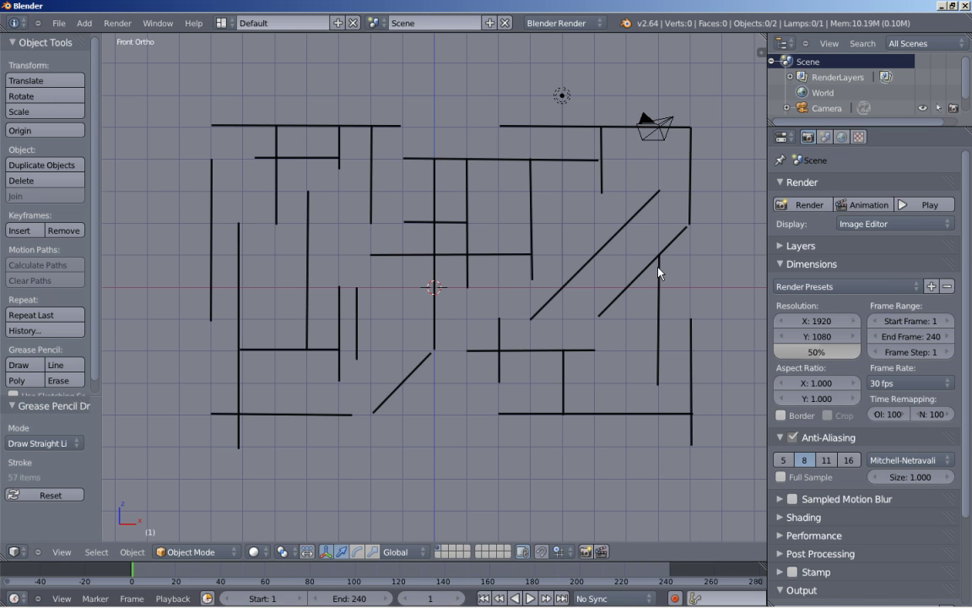
# - Convert the Grease Pencil strokes to a Path object
pyautogui.moveTo(619, 256)
pyautogui.mouseDown(button='middle')
pyautogui.moveTo(624, 152)
pyautogui.moveTo(541, 213)
pyautogui.mouseUp(button='middle')
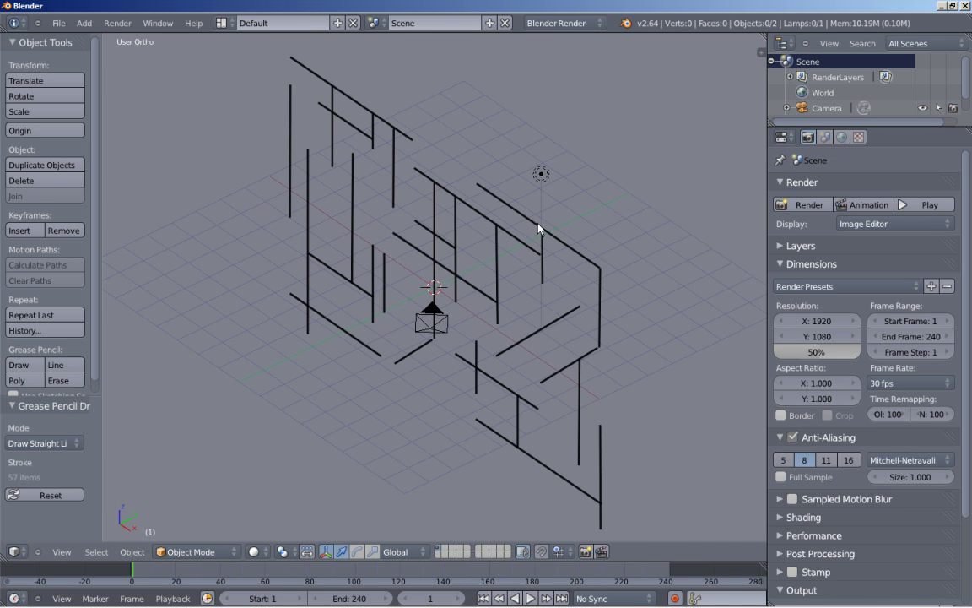
pyautogui.press('n')
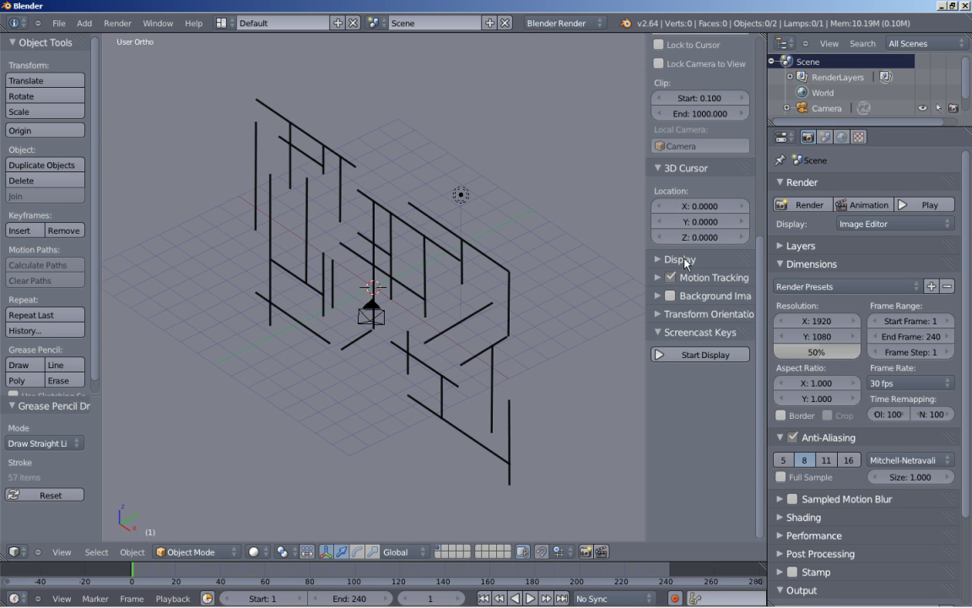
pyautogui.scroll(5, 700, 268)
pyautogui.scroll(4, 701, 268)
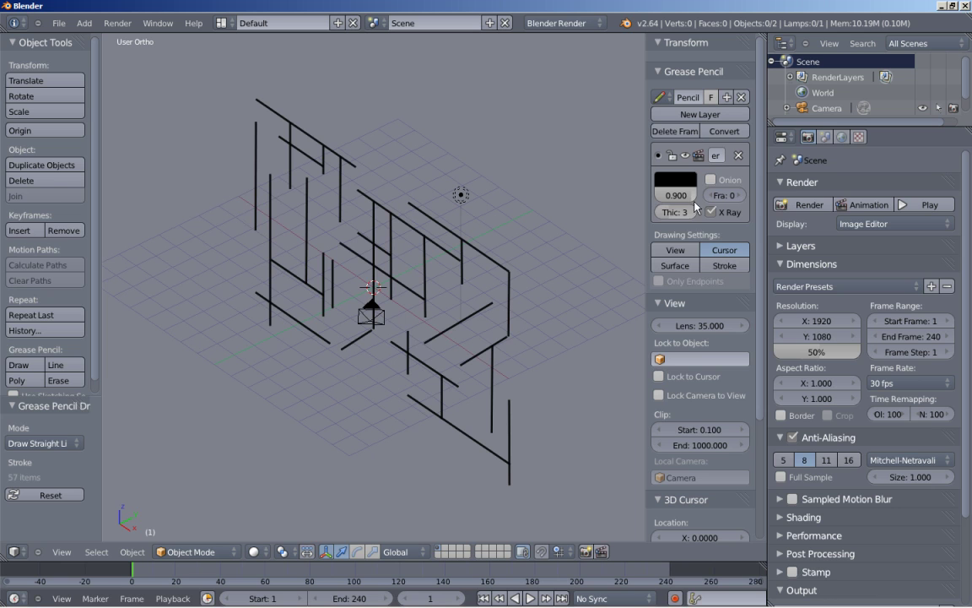
pyautogui.click(723, 134)
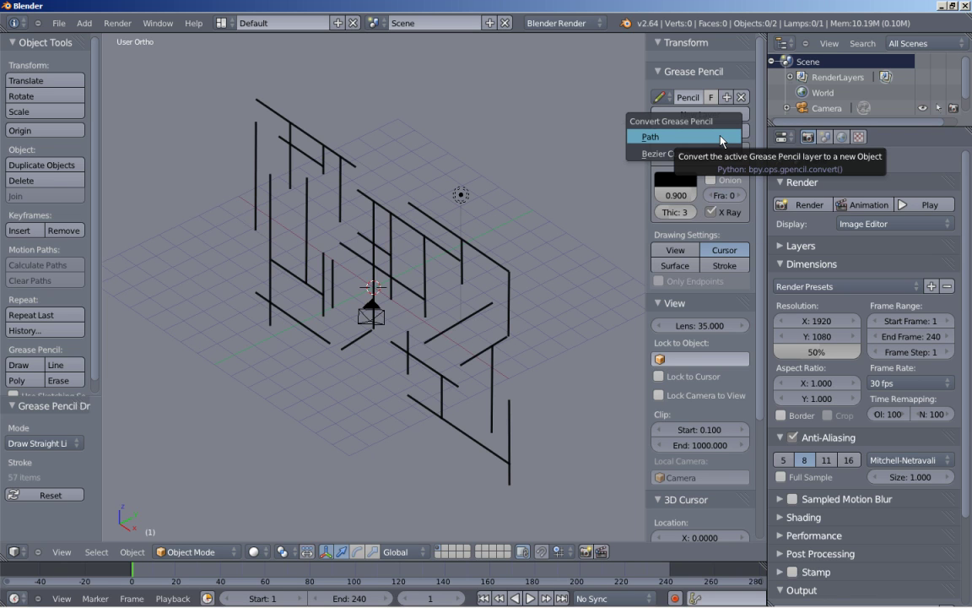
pyautogui.click(722, 137)
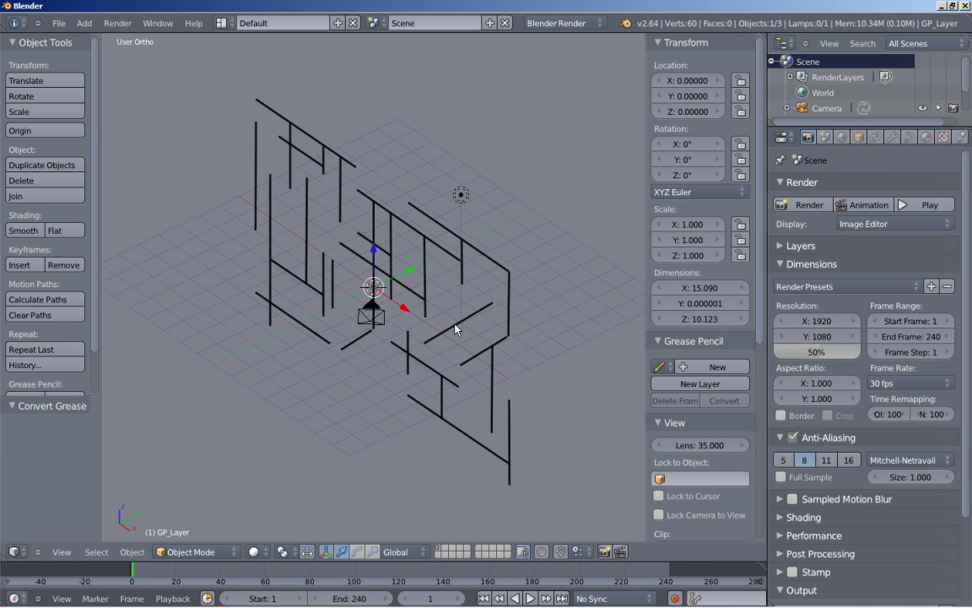
# - Set the converted curve's geometry Extrude to 0.1
pyautogui.moveTo(531, 286); pyautogui.dragTo(384, 302, button='middle')
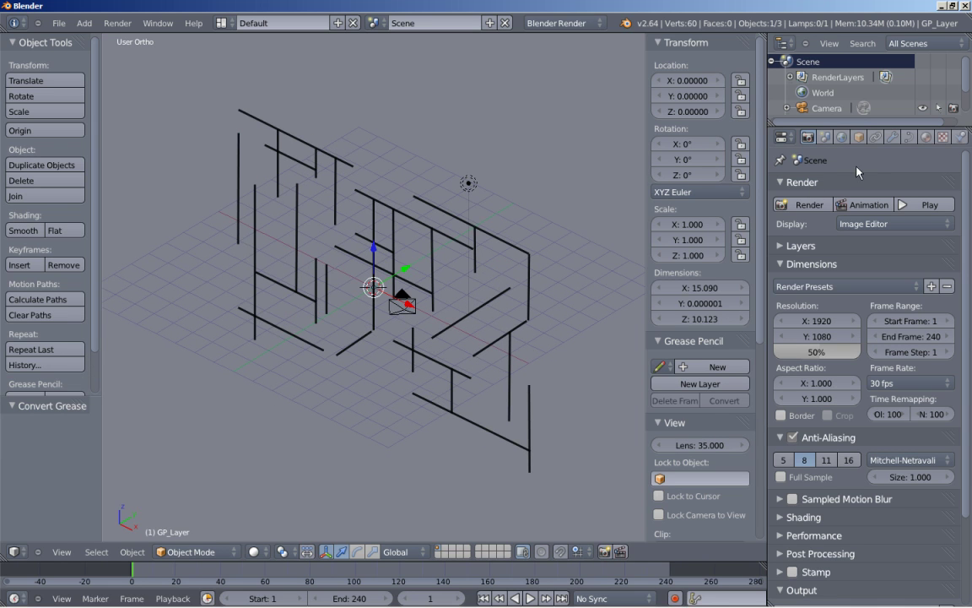
pyautogui.click(909, 137)
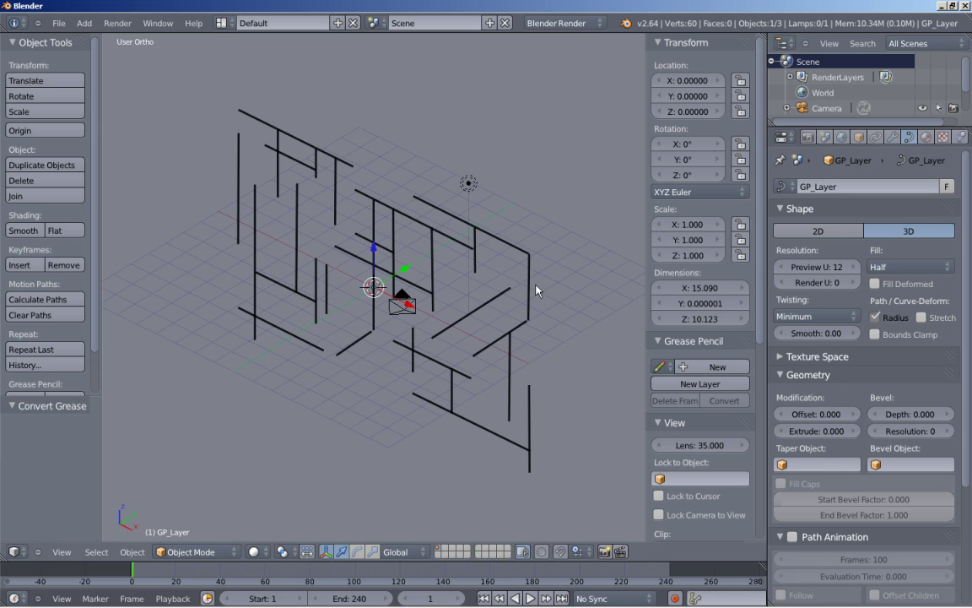
pyautogui.click(815, 433)
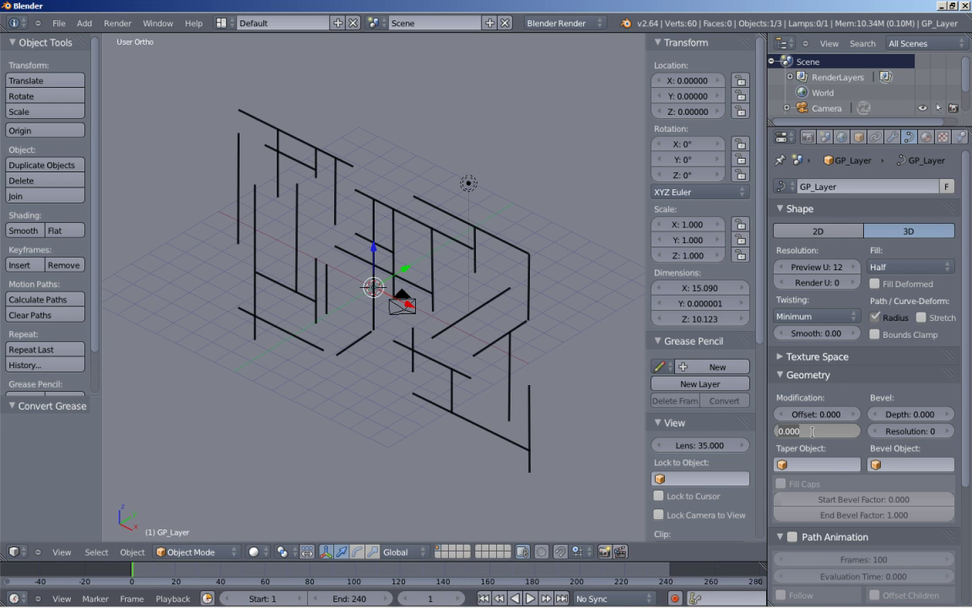
pyautogui.write('0.1')
pyautogui.press('Return')
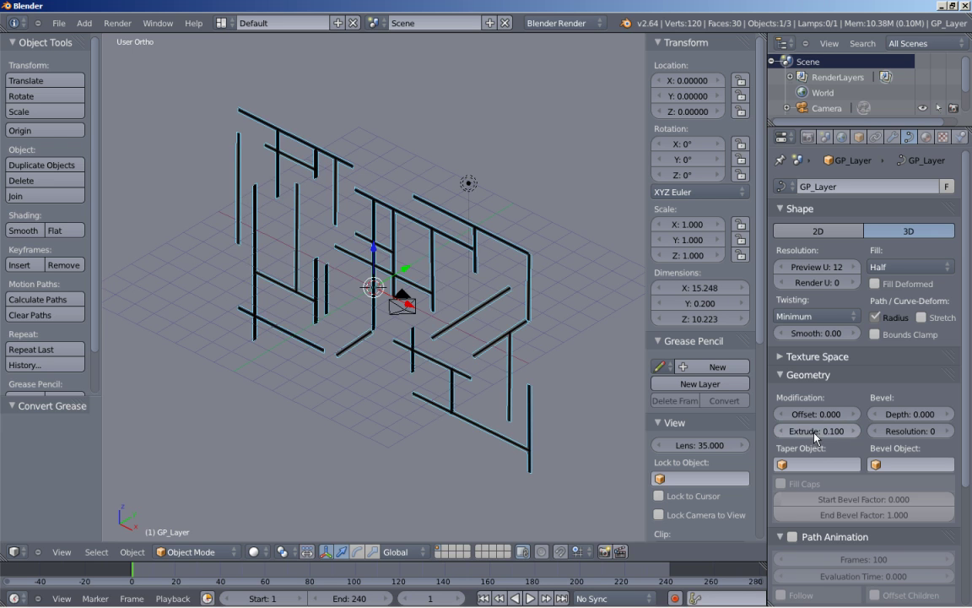
# - Add a Solidify modifier to the extruded curve and raise its thickness to about 2.56
pyautogui.moveTo(405, 371)
pyautogui.mouseDown(button='middle')
pyautogui.moveTo(397, 326)
pyautogui.moveTo(301, 330)
pyautogui.moveTo(382, 336)
pyautogui.moveTo(391, 352)
pyautogui.mouseUp(button='middle')
pyautogui.scroll(4, 393, 354)
pyautogui.moveTo(551, 286)
pyautogui.keyDown('shift'); pyautogui.mouseDown(button='middle')
pyautogui.moveTo(334, 332)
pyautogui.moveTo(373, 347)
pyautogui.moveTo(444, 330)
pyautogui.moveTo(384, 248)
pyautogui.mouseUp(button='middle'); pyautogui.keyUp('shift')
pyautogui.scroll(2, 373, 347)
pyautogui.scroll(-3, 394, 335)
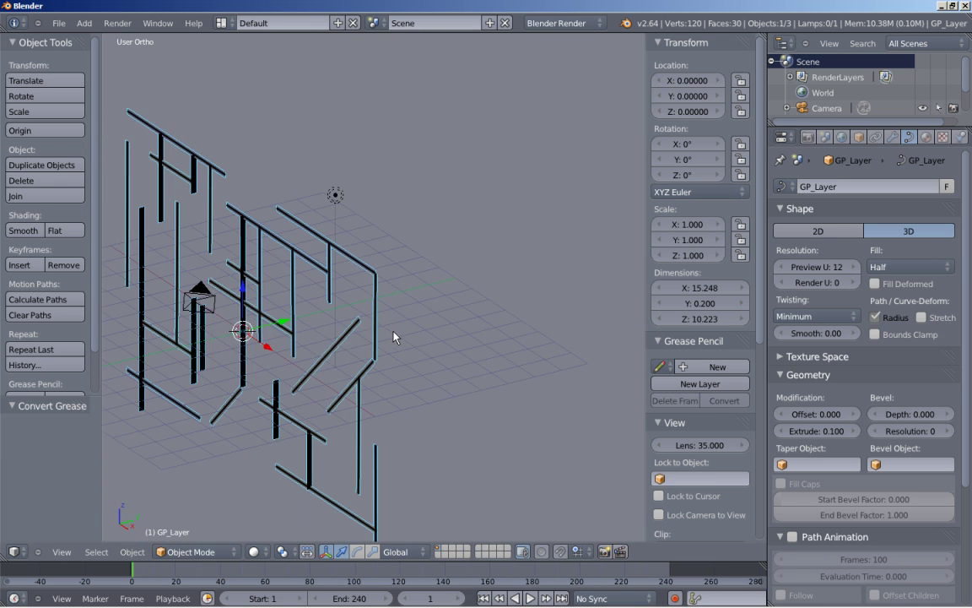
pyautogui.moveTo(256, 358); pyautogui.dragTo(561, 228, button='middle')
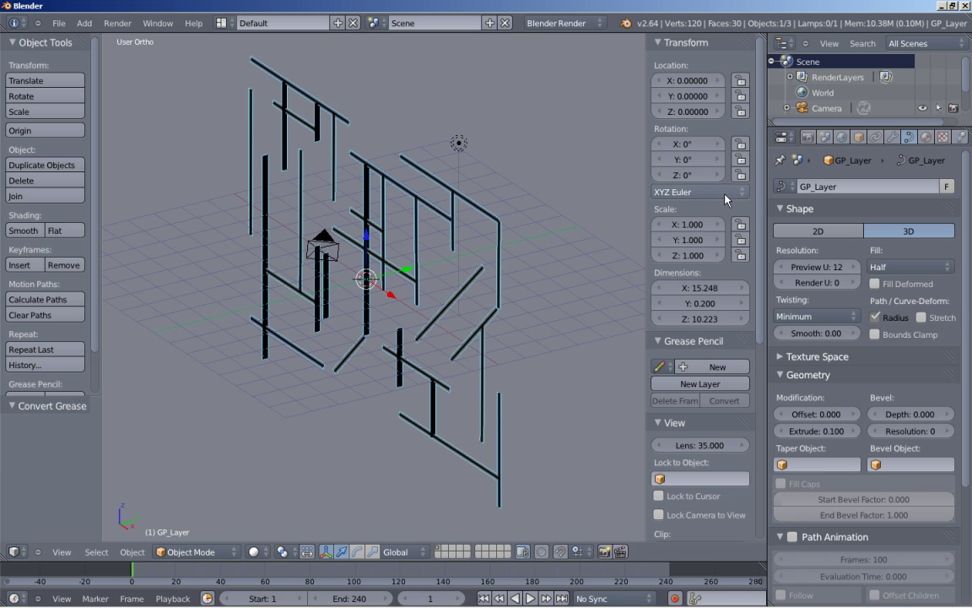
pyautogui.click(893, 138)
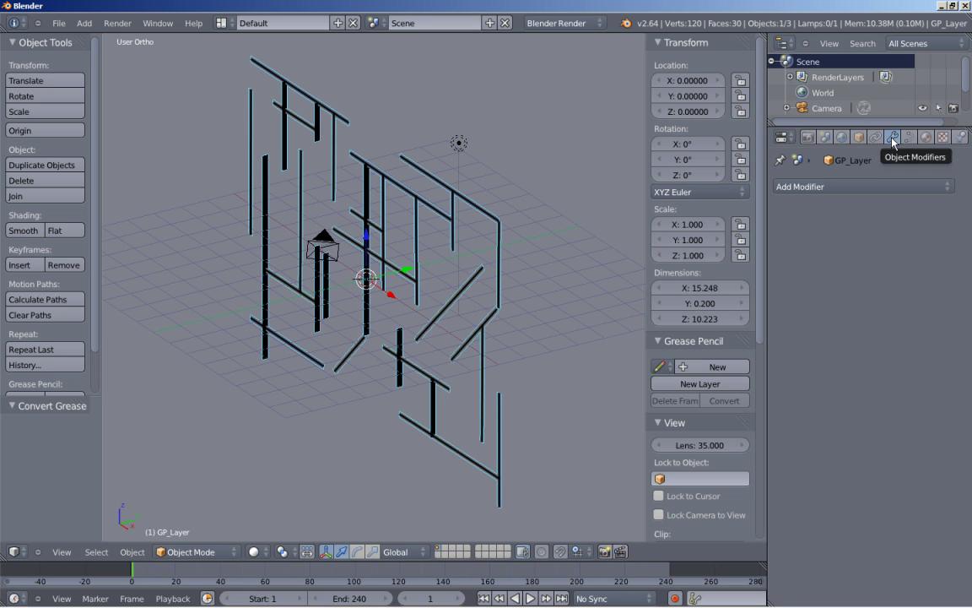
pyautogui.click(855, 188)
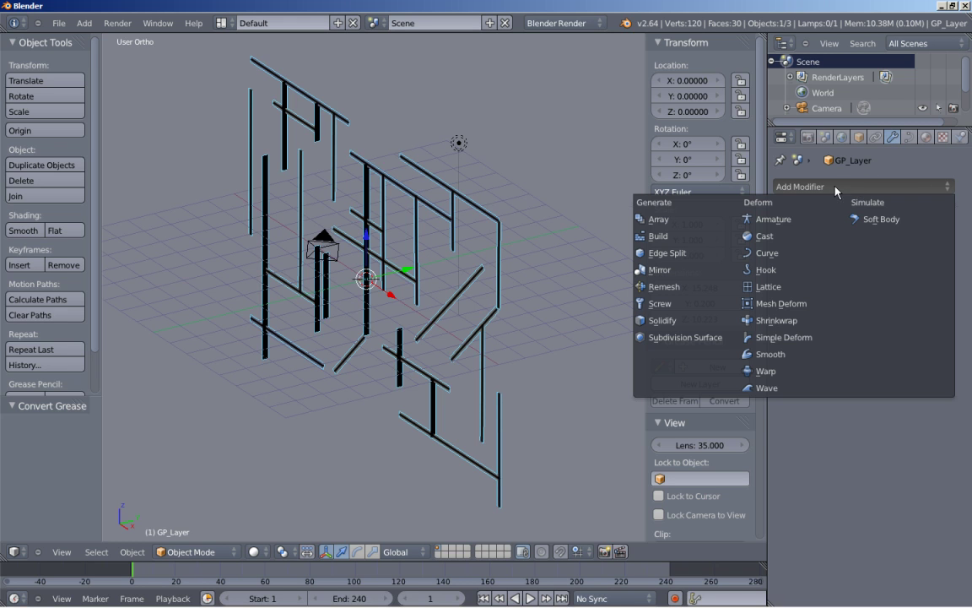
pyautogui.click(688, 320)
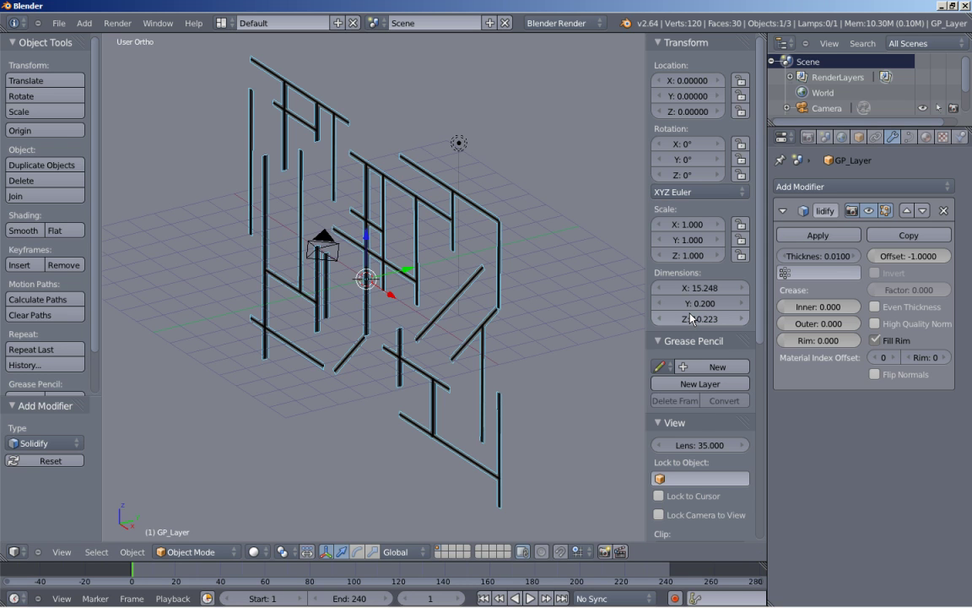
pyautogui.moveTo(798, 255); pyautogui.dragTo(968, 240)
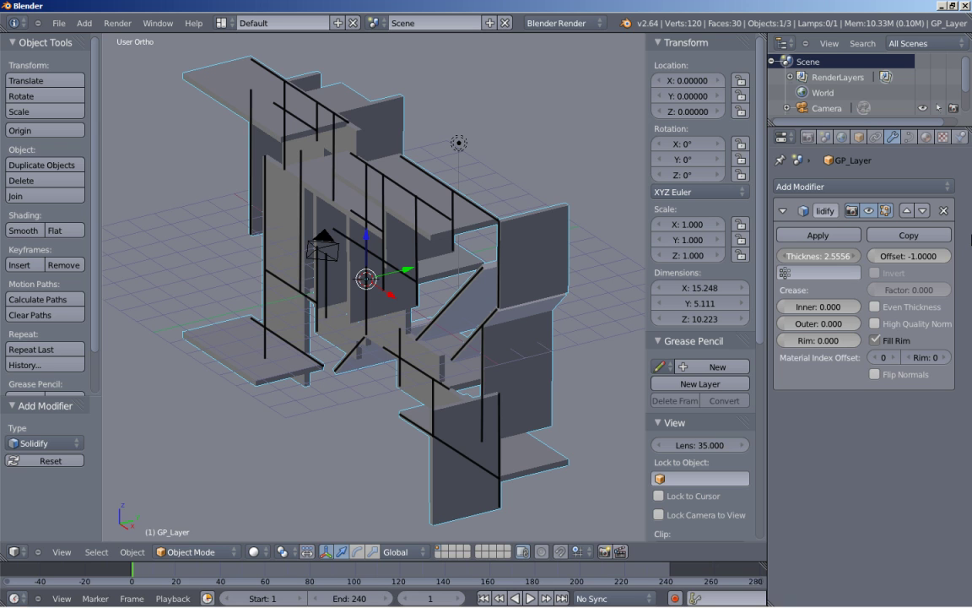
# - Set the Solidify modifier's thickness to 5
pyautogui.moveTo(819, 256); pyautogui.dragTo(971, 242)
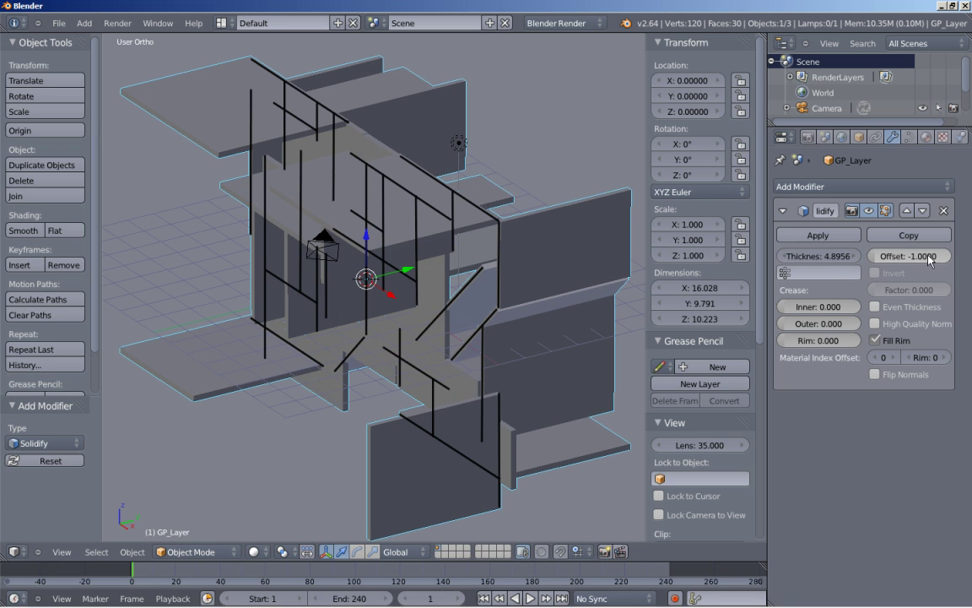
pyautogui.scroll(-1, 490, 263)
pyautogui.click(828, 256)
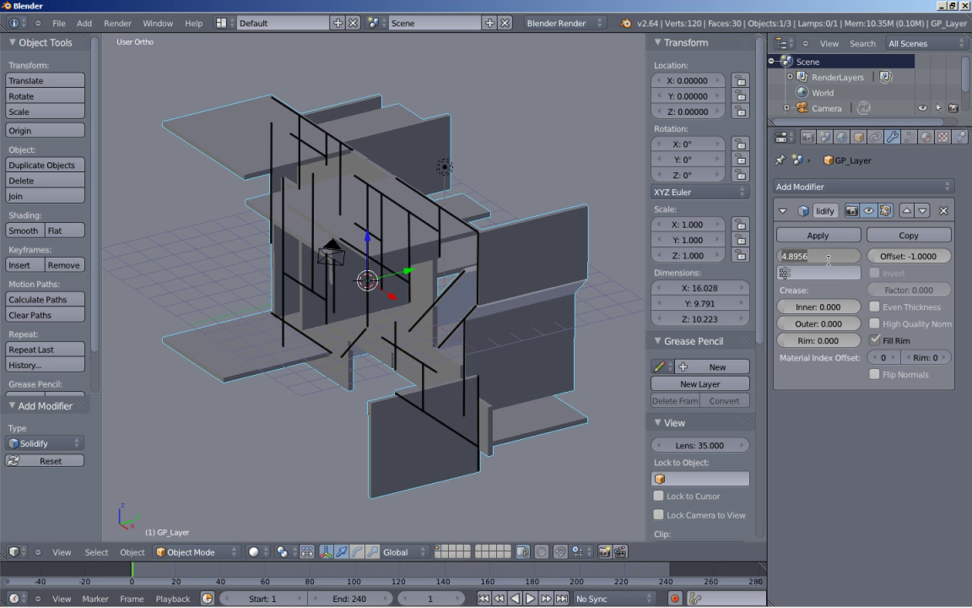
pyautogui.write('5')
pyautogui.press('Return')
pyautogui.moveTo(403, 320); pyautogui.dragTo(463, 325, button='middle')
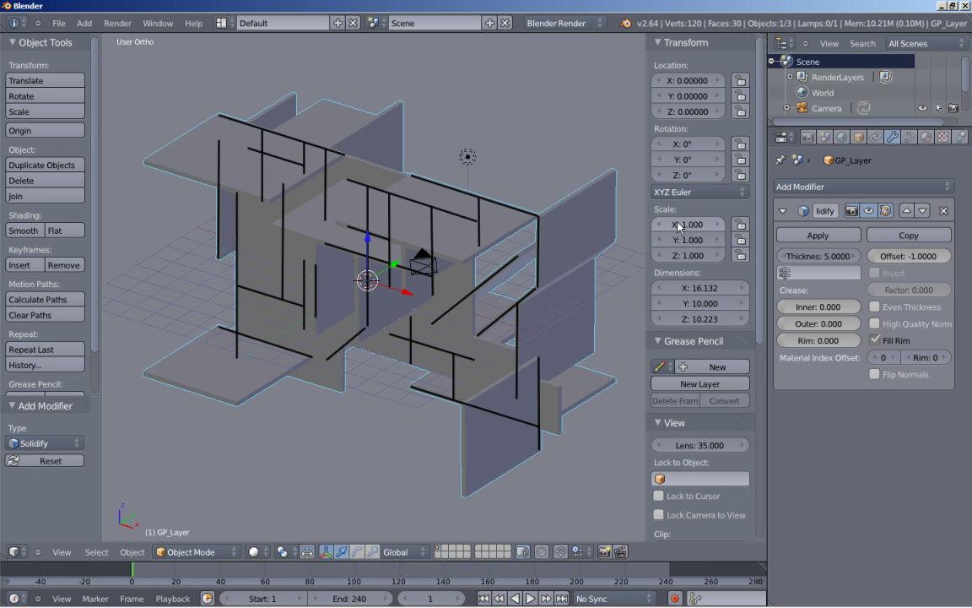
# - Set the curve's geometry Extrude to 0.04 and return to the Solidify modifier's settings
pyautogui.click(910, 137)
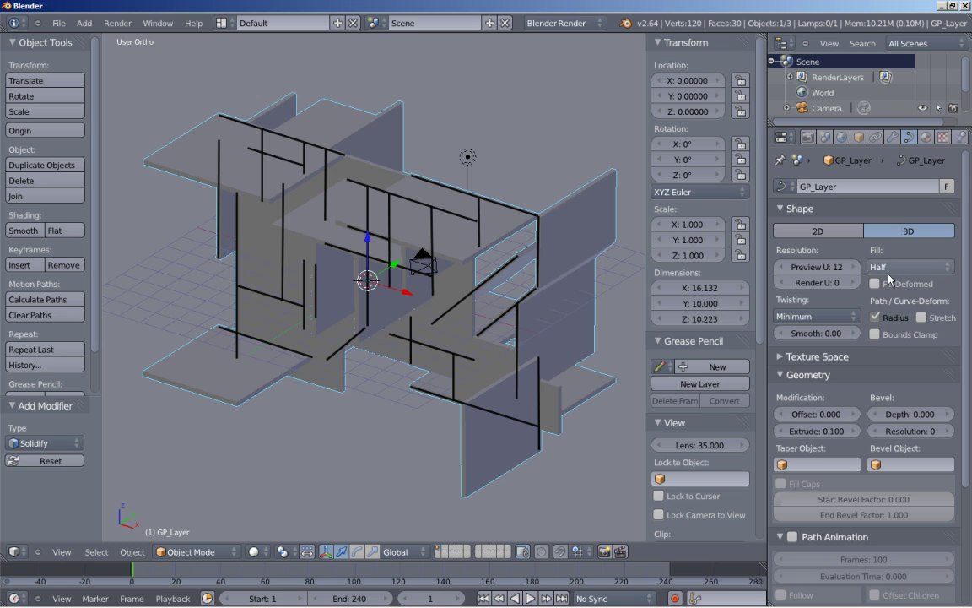
pyautogui.click(828, 432)
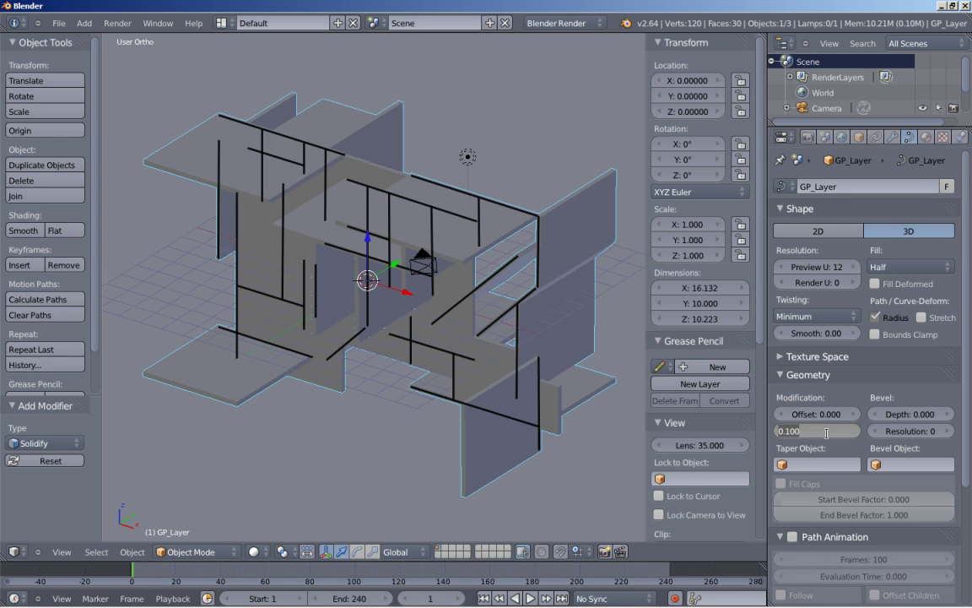
pyautogui.write('0.04')
pyautogui.press('Return')
pyautogui.moveTo(438, 307); pyautogui.dragTo(400, 326, button='middle')
pyautogui.click(893, 136)
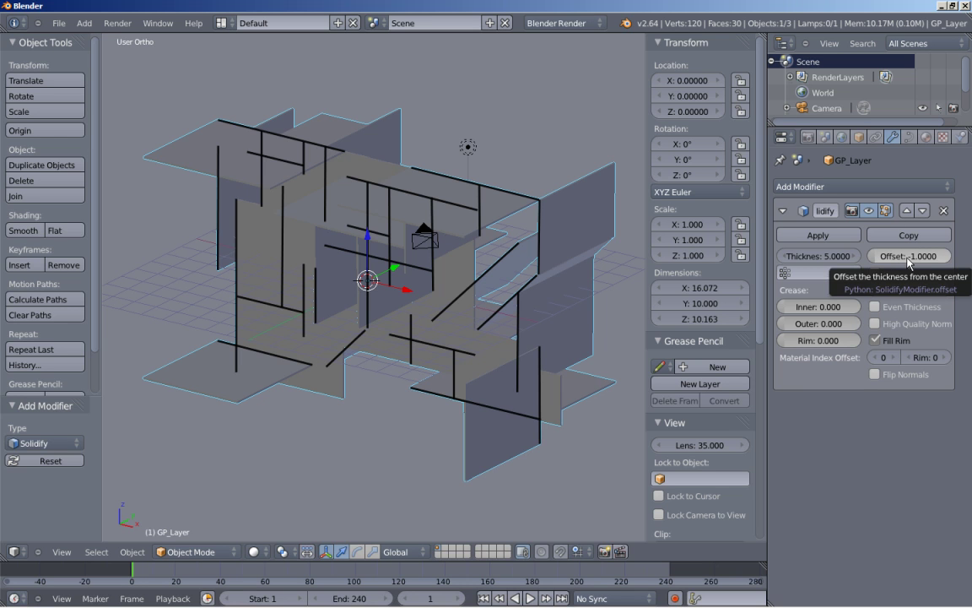
pyautogui.press('BackSpace')
pyautogui.moveTo(518, 381); pyautogui.dragTo(406, 287, button='middle')
pyautogui.hotkey('ctrl', 'z')
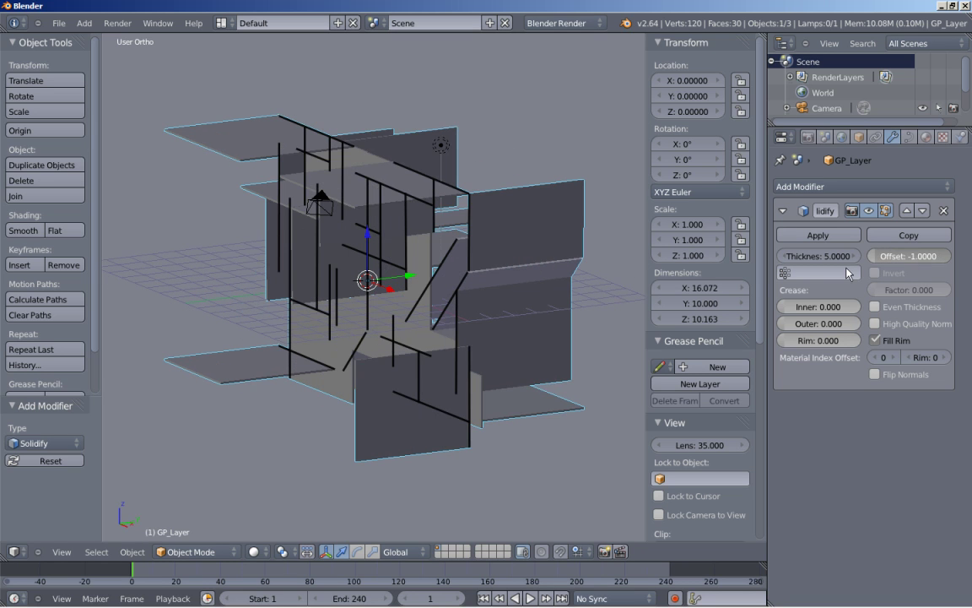
# - Set the Solidify modifier's offset to 0 and keyframe it at frame 1
pyautogui.scroll(2, 347, 328)
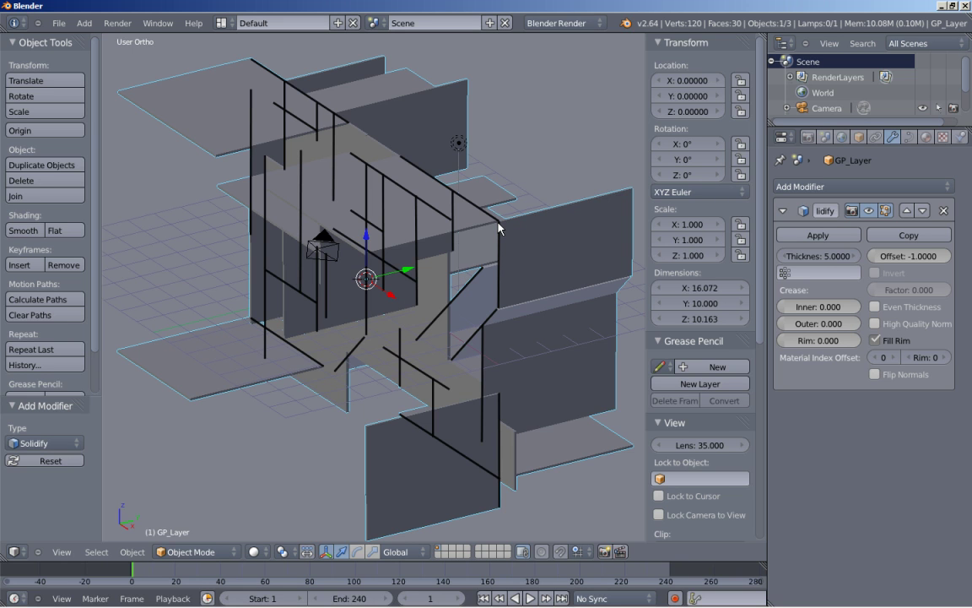
pyautogui.moveTo(498, 223)
pyautogui.mouseDown(button='middle')
pyautogui.moveTo(463, 228)
pyautogui.moveTo(480, 226)
pyautogui.mouseUp(button='middle')
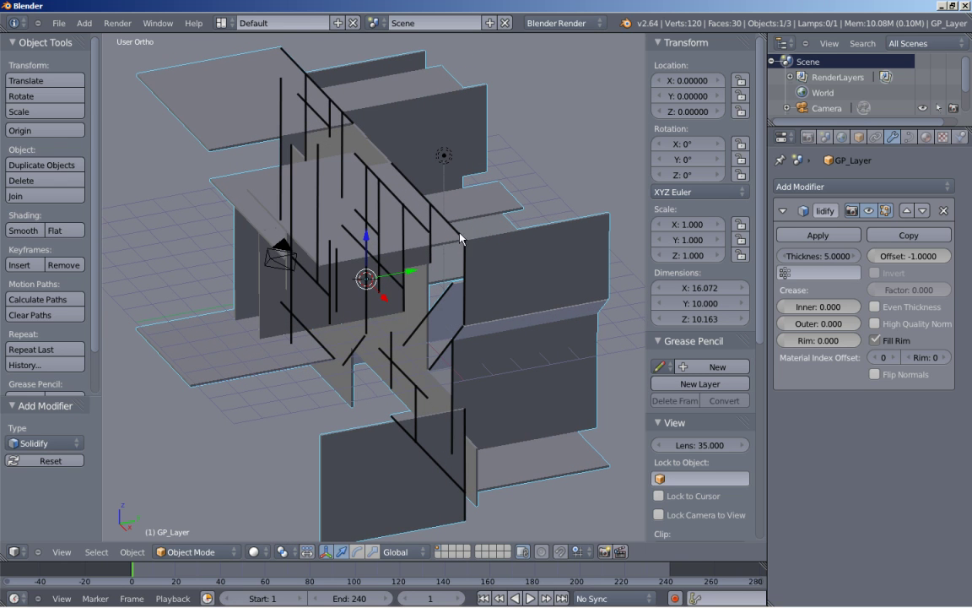
pyautogui.moveTo(350, 239)
pyautogui.mouseDown(button='middle')
pyautogui.moveTo(408, 271)
pyautogui.moveTo(397, 221)
pyautogui.moveTo(411, 262)
pyautogui.moveTo(402, 258)
pyautogui.mouseUp(button='middle')
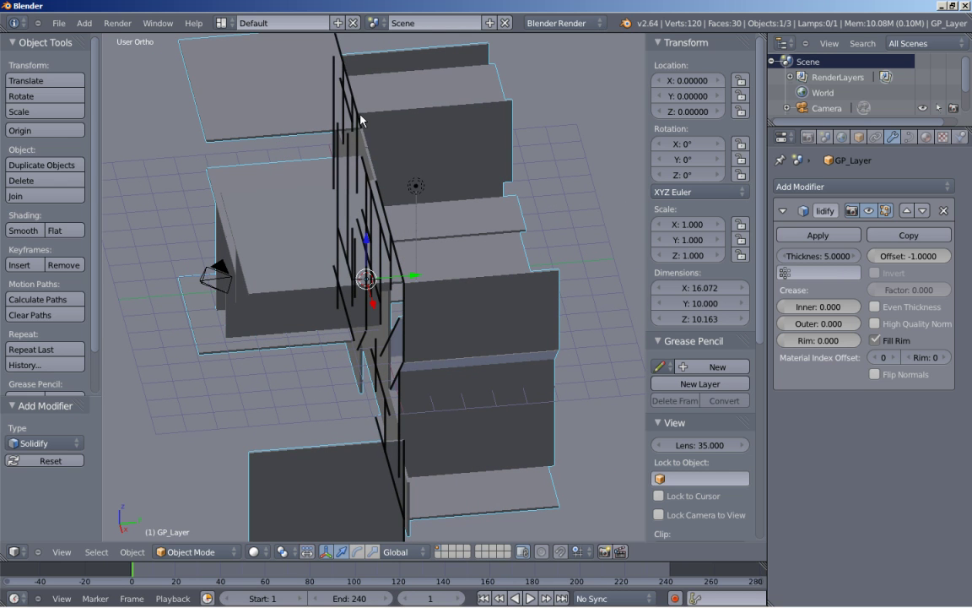
pyautogui.moveTo(390, 183)
pyautogui.mouseDown(button='middle')
pyautogui.moveTo(379, 240)
pyautogui.moveTo(349, 215)
pyautogui.mouseUp(button='middle')
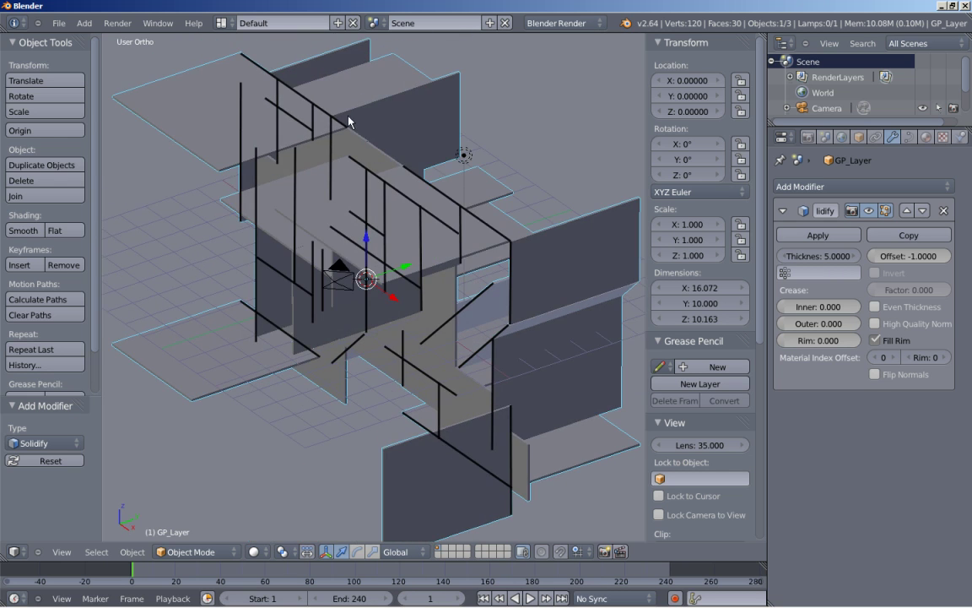
pyautogui.moveTo(259, 259); pyautogui.dragTo(645, 267, button='middle')
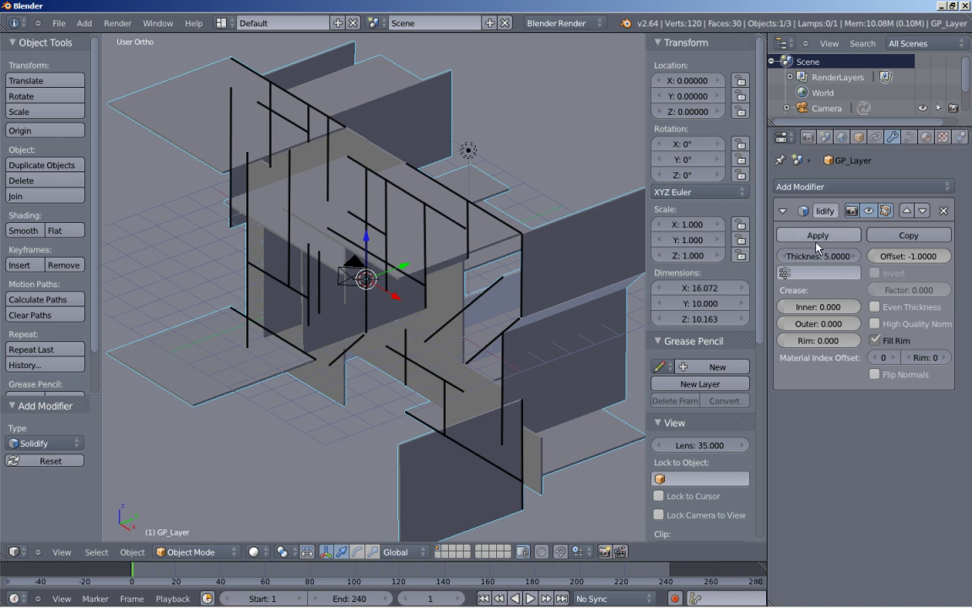
pyautogui.click(895, 256)
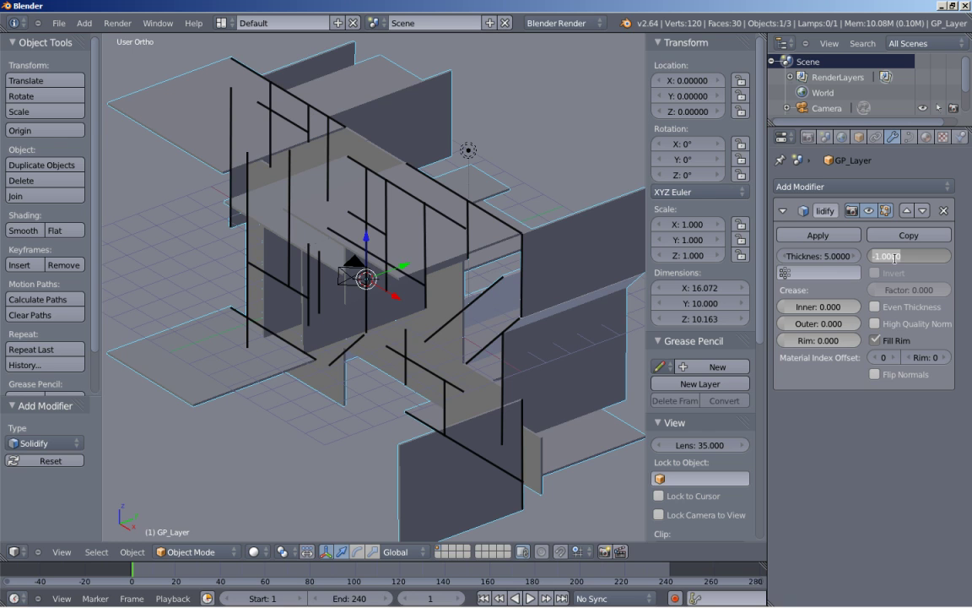
pyautogui.write('0')
pyautogui.press('Return')
pyautogui.moveTo(517, 341); pyautogui.dragTo(474, 308, button='middle')
pyautogui.scroll(1, 474, 307)
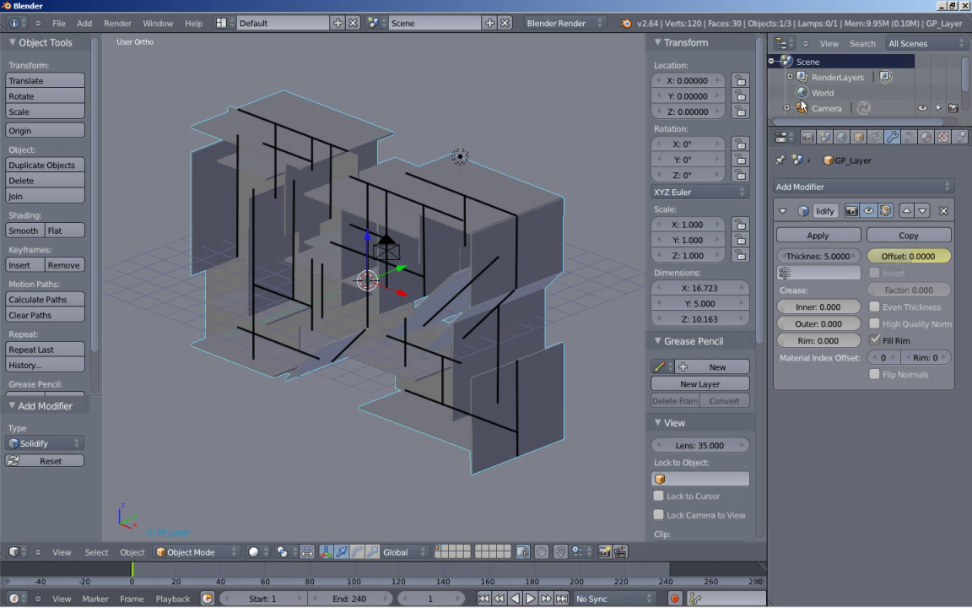
# - Split the 3D viewport horizontally and change the upper area to a Graph Editor
pyautogui.moveTo(764, 42); pyautogui.dragTo(38, 221)
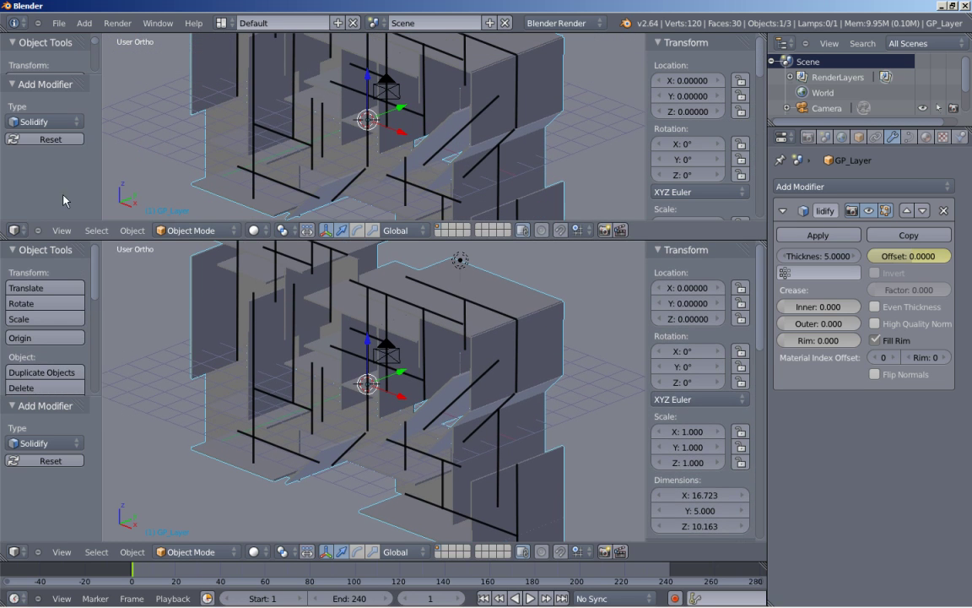
pyautogui.click(16, 230)
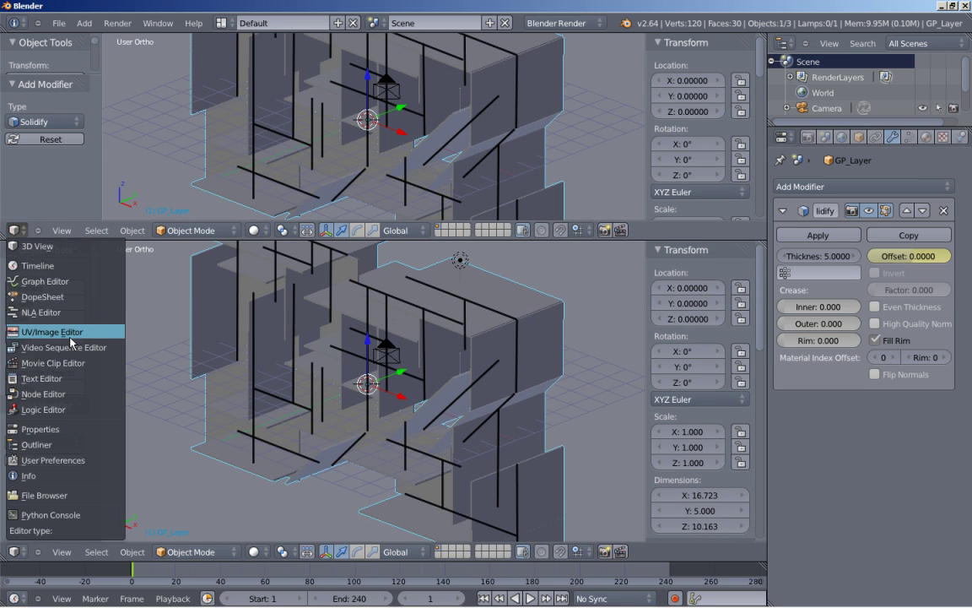
pyautogui.click(44, 281)
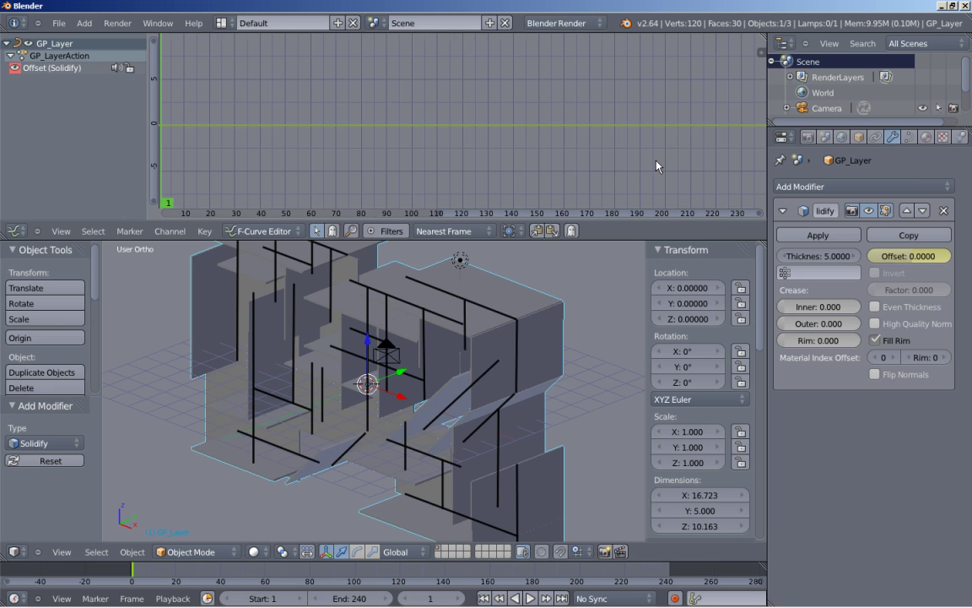
# - Show the Graph Editor's curve properties and add a Noise modifier to the Solidify offset F-curve
pyautogui.press('n')
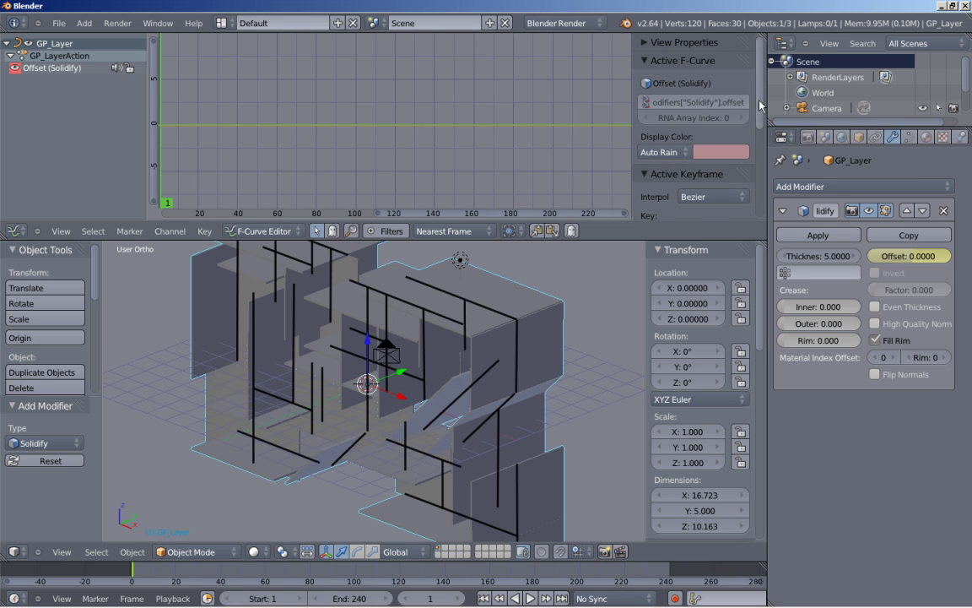
pyautogui.scroll(-5, 685, 96)
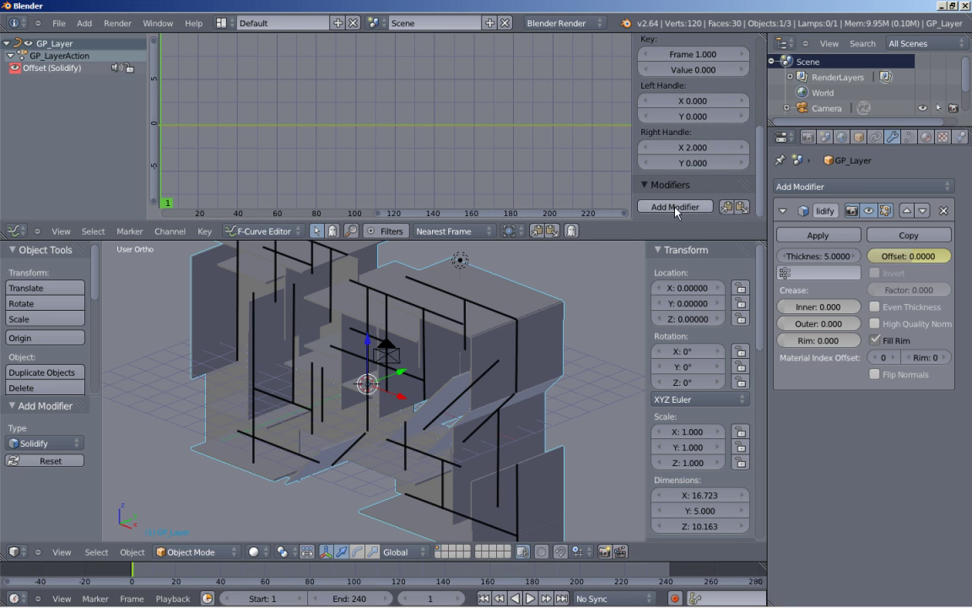
pyautogui.click(674, 207)
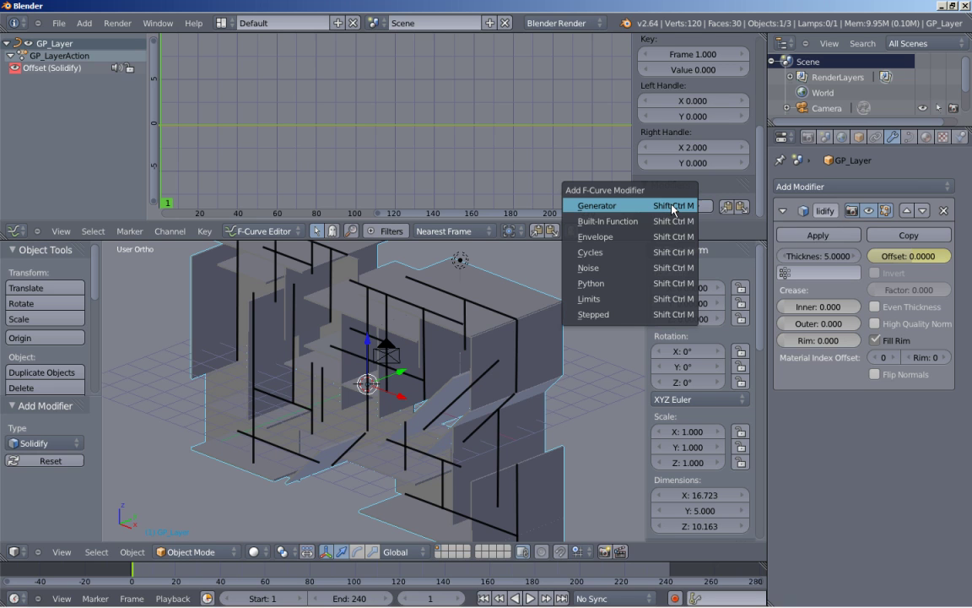
pyautogui.click(591, 267)
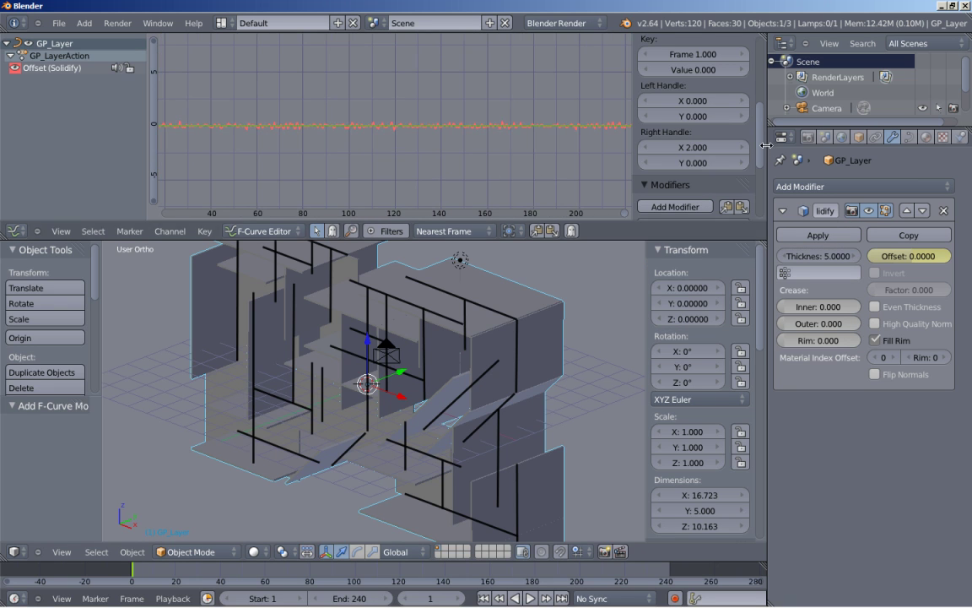
pyautogui.scroll(-3, 762, 181)
pyautogui.scroll(-2, 762, 182)
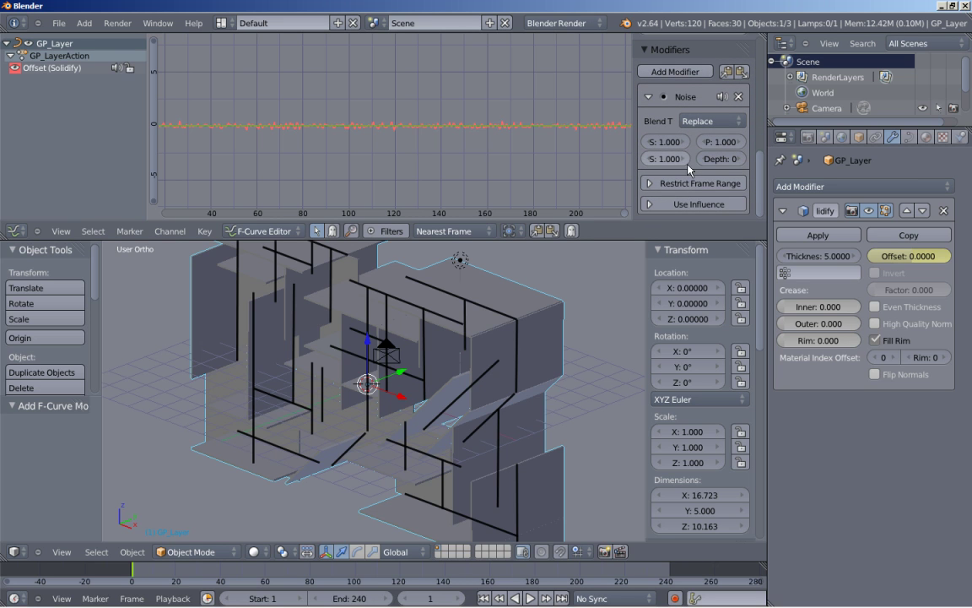
# - Widen the curve properties region and set the Noise modifier's scale to 5
pyautogui.moveTo(635, 148)
pyautogui.mouseDown()
pyautogui.moveTo(584, 150)
pyautogui.moveTo(628, 148)
pyautogui.mouseUp()
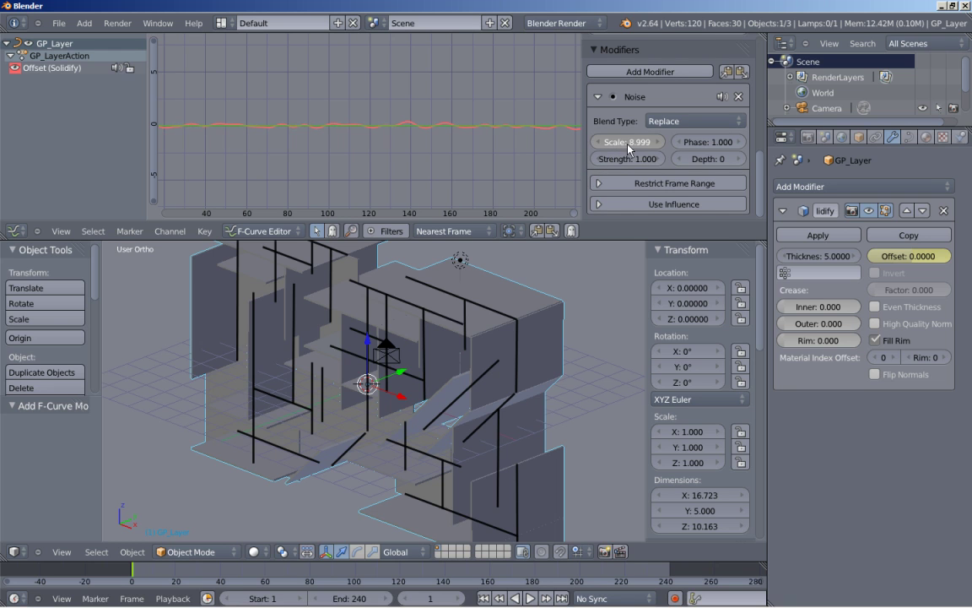
pyautogui.click(627, 141)
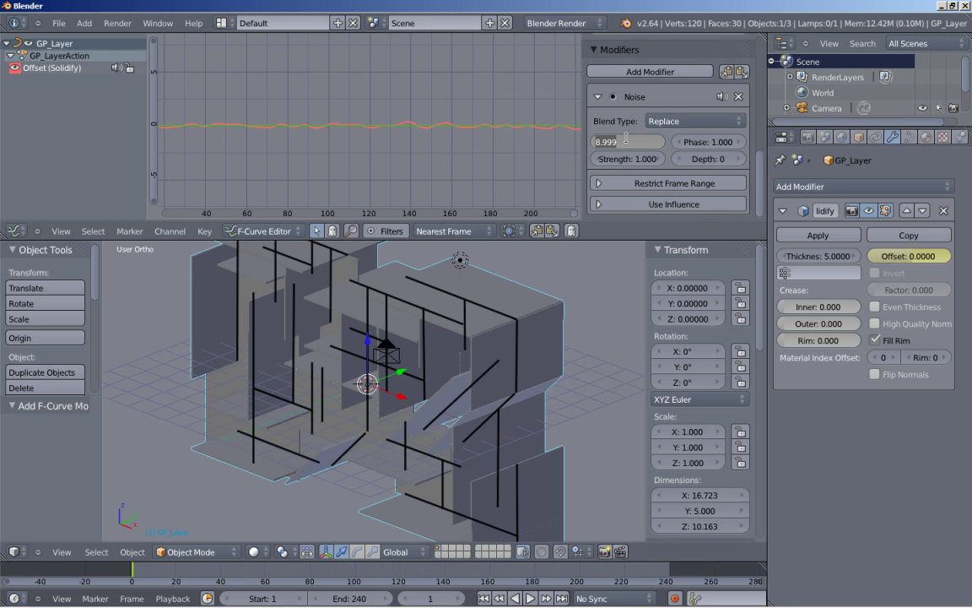
pyautogui.write('5')
pyautogui.press('Return')
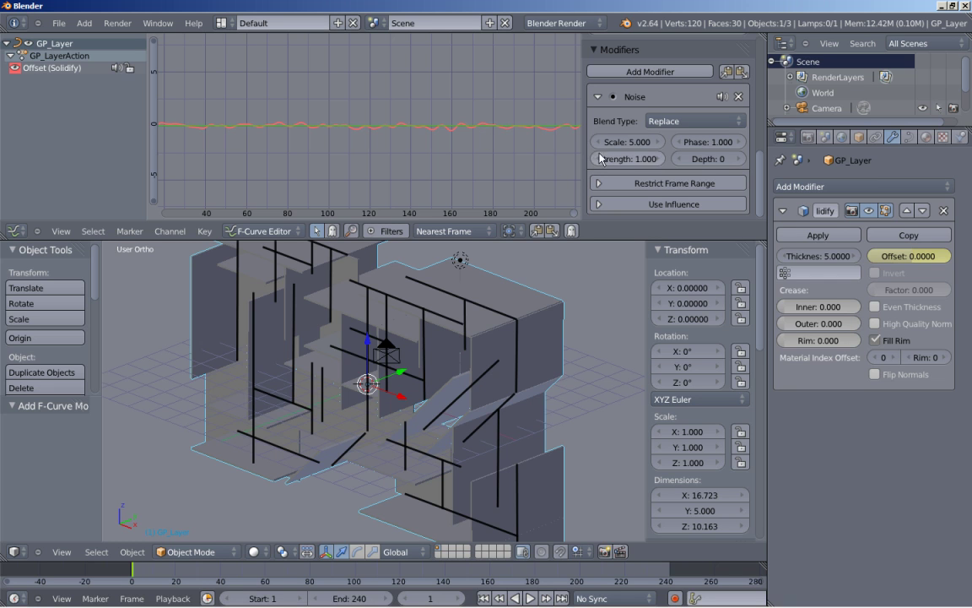
pyautogui.scroll(2, 361, 164)
pyautogui.scroll(4, 361, 164)
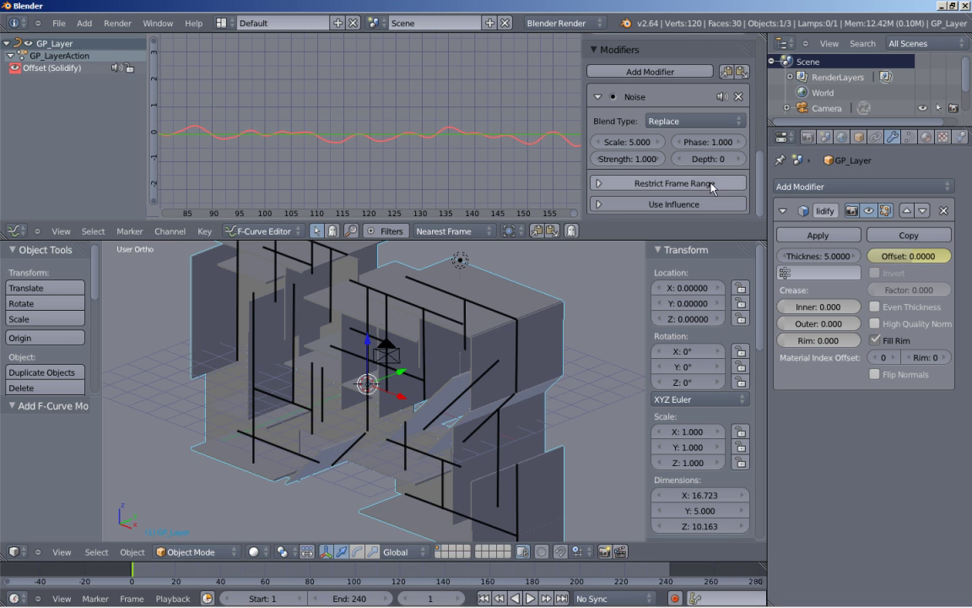
# - Try varying the Solidify offset and return it to 0
pyautogui.moveTo(896, 260)
pyautogui.mouseDown()
pyautogui.moveTo(865, 267)
pyautogui.moveTo(923, 270)
pyautogui.moveTo(901, 262)
pyautogui.mouseUp()
pyautogui.click(902, 251)
pyautogui.write('0')
pyautogui.press('Return')
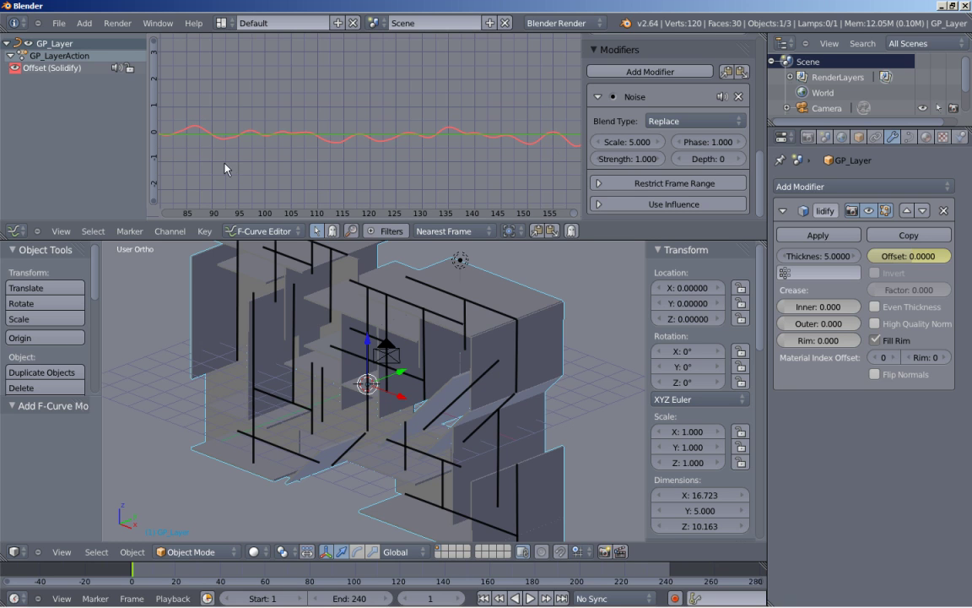
# - Set the Noise modifier's strength to 2.8
pyautogui.moveTo(616, 159); pyautogui.dragTo(643, 160)
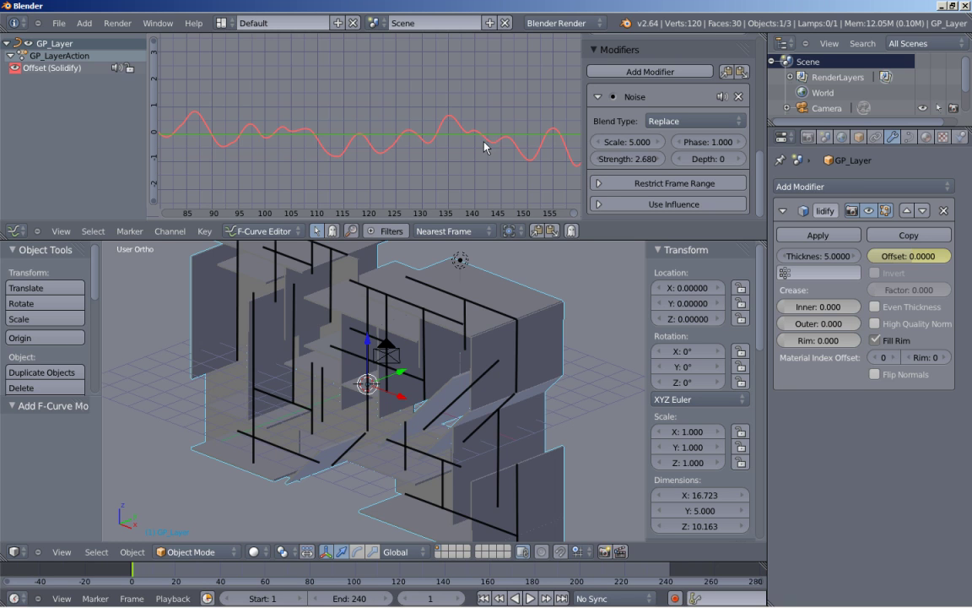
pyautogui.click(628, 160)
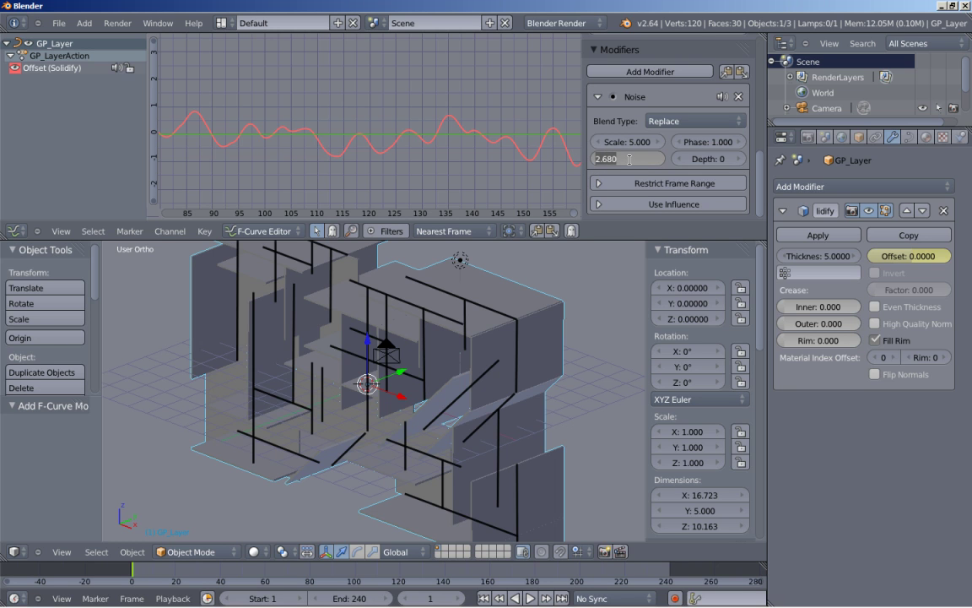
pyautogui.write('2')
pyautogui.press('Return')
pyautogui.scroll(-4, 427, 127)
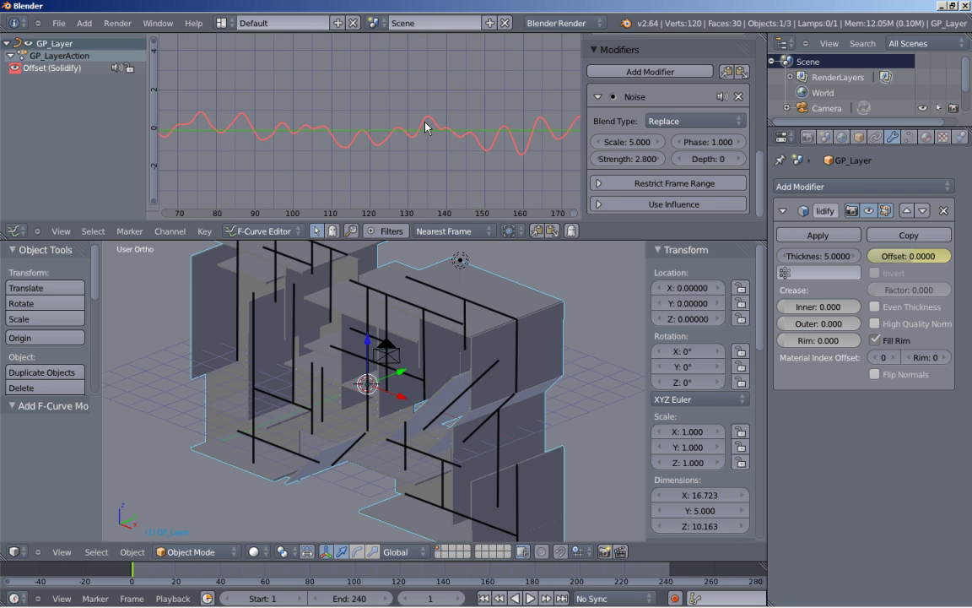
pyautogui.scroll(3, 427, 127)
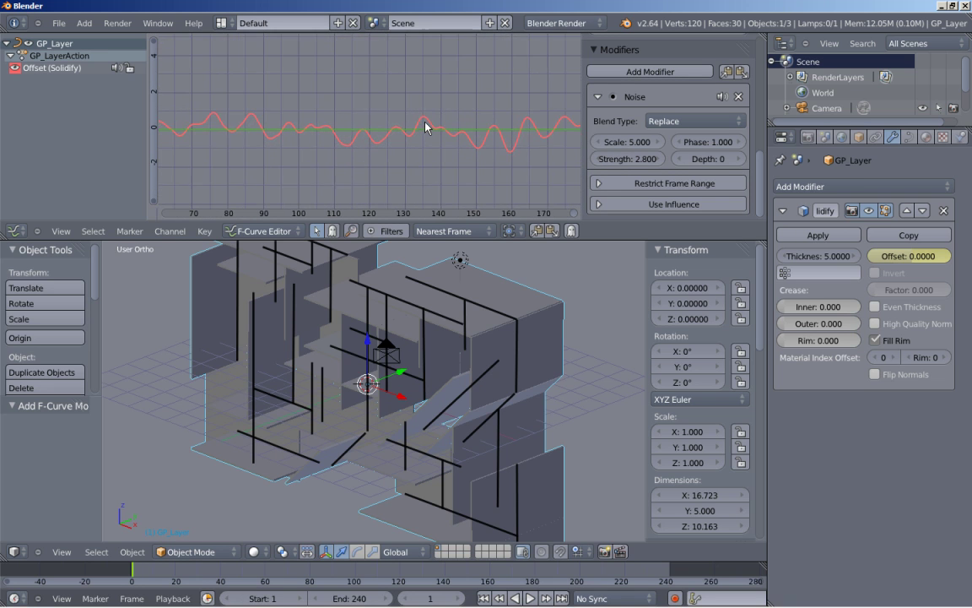
pyautogui.scroll(1, 427, 127)
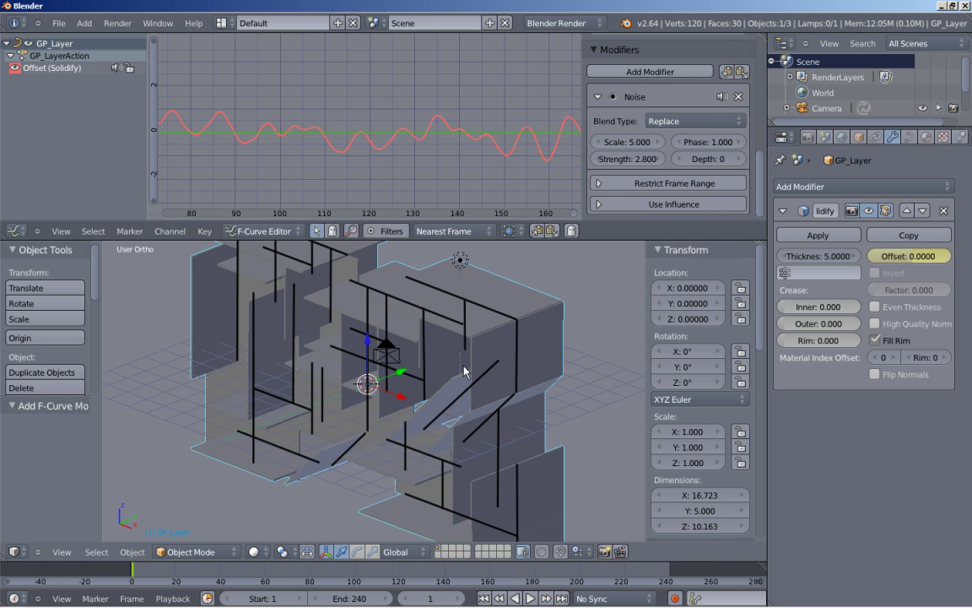
# - Play the noise-driven offset animation, stop it and return to the first frame
pyautogui.click(530, 599)
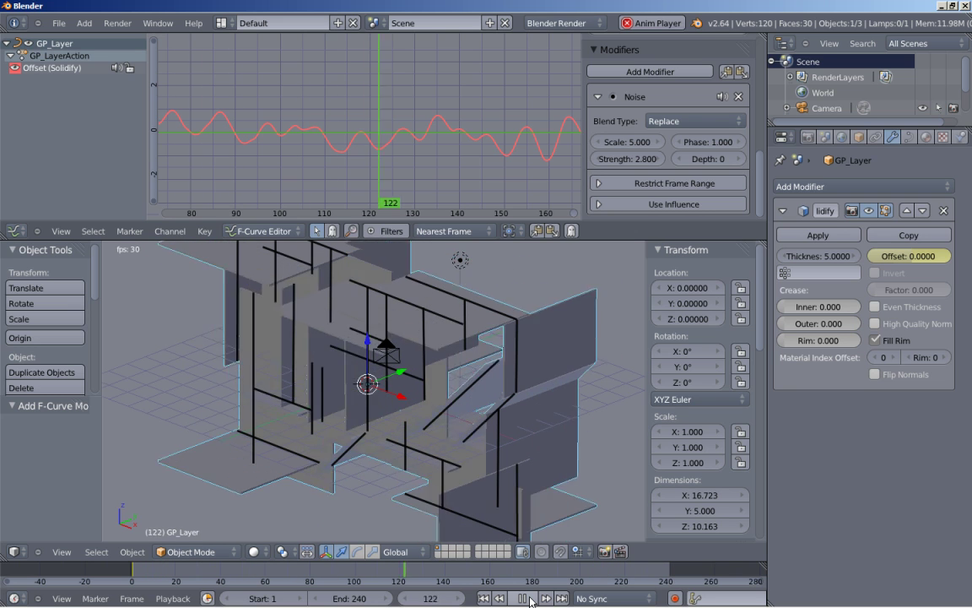
pyautogui.click(522, 597)
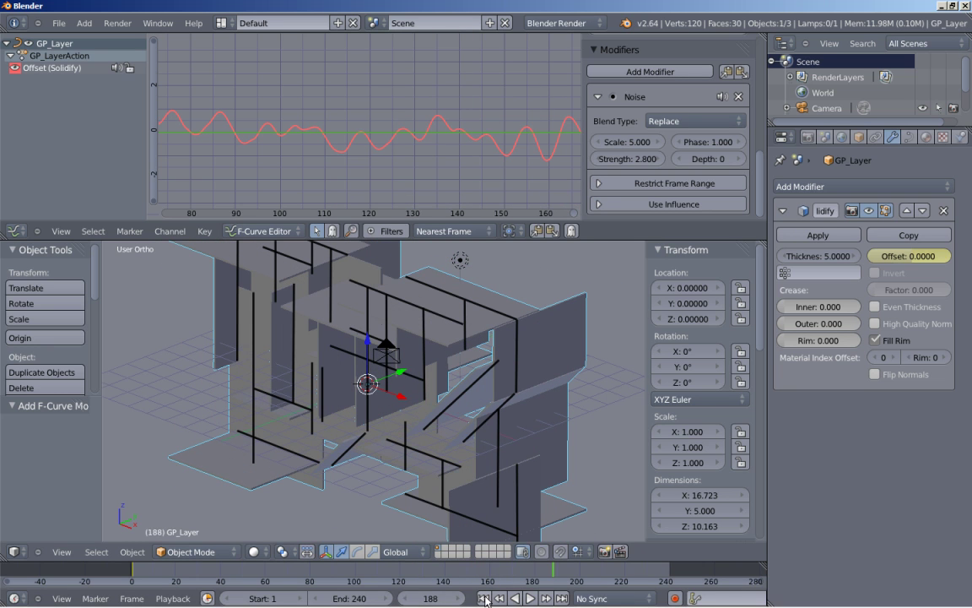
pyautogui.click(484, 598)
pyautogui.scroll(-2, 437, 316)
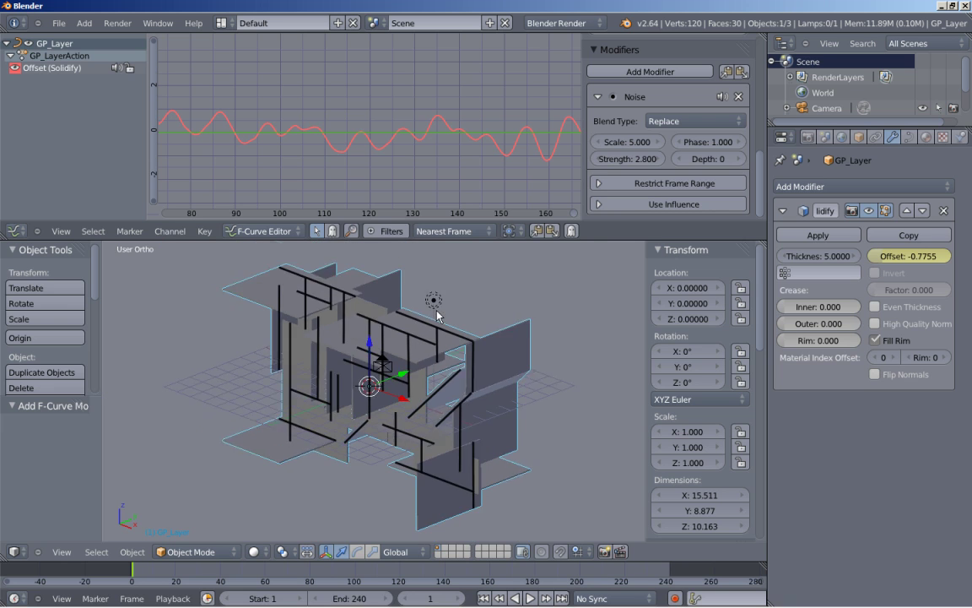
# - Insert a rotation keyframe for the structure at frame 1
pyautogui.scroll(-1, 438, 315)
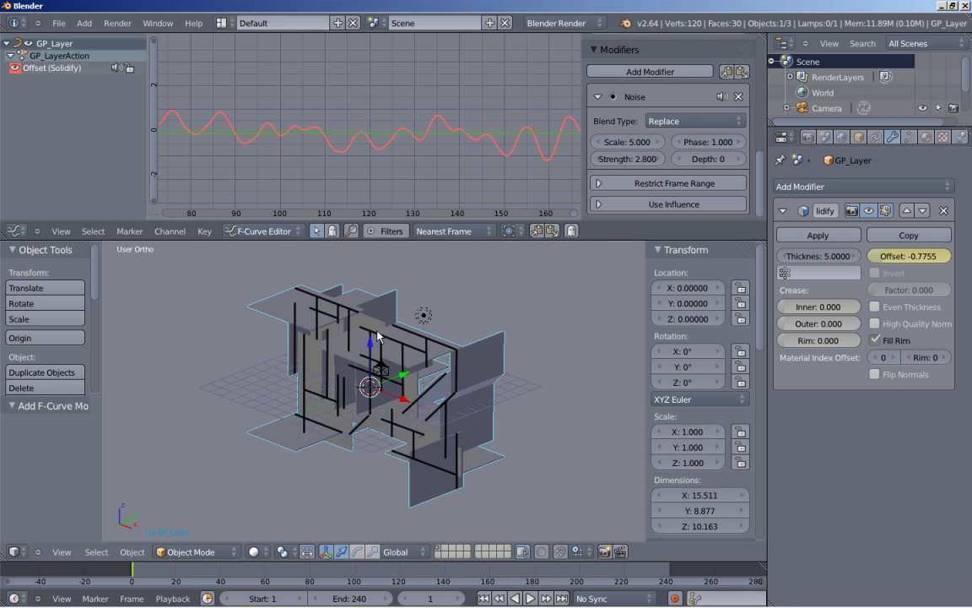
pyautogui.press('i')
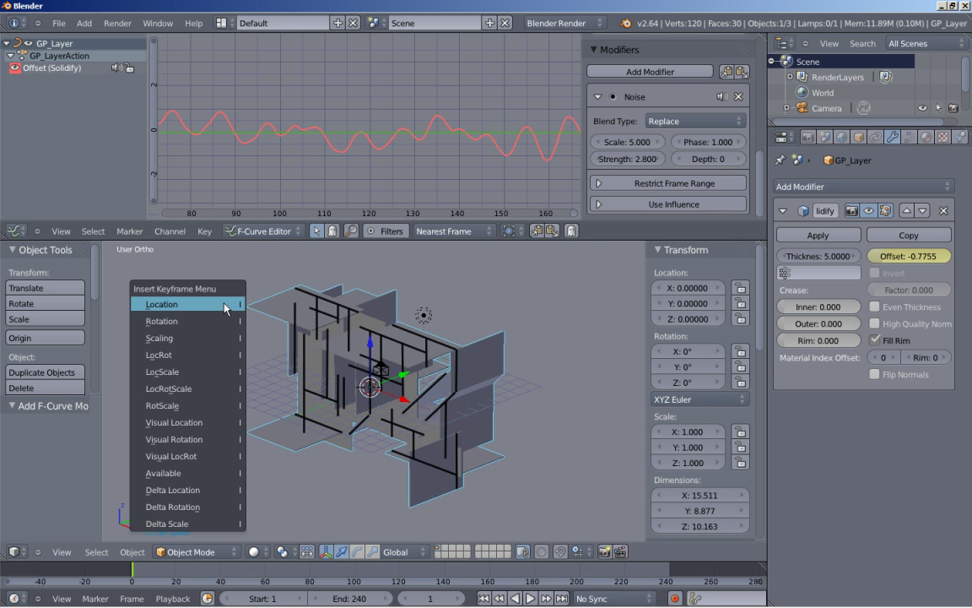
pyautogui.click(217, 321)
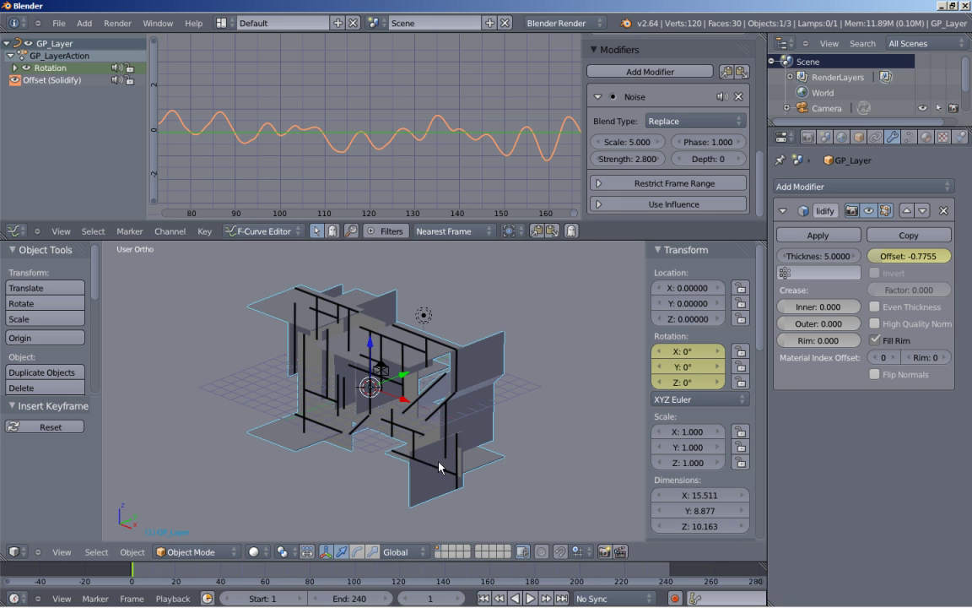
# - At frame 180, rotate the structure -180° about the global Z axis and insert a rotation keyframe
pyautogui.click(424, 596)
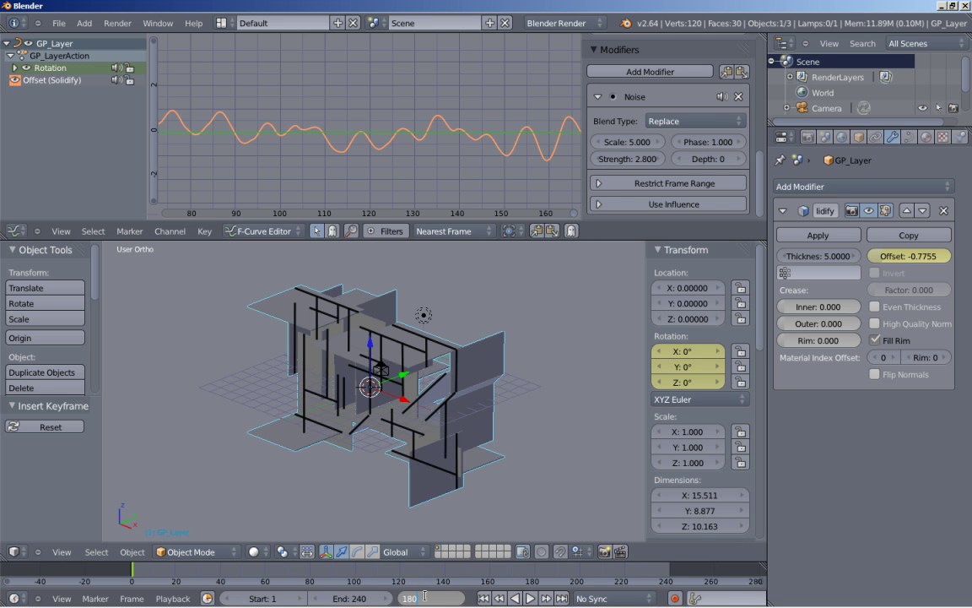
pyautogui.write('180')
pyautogui.press('Return')
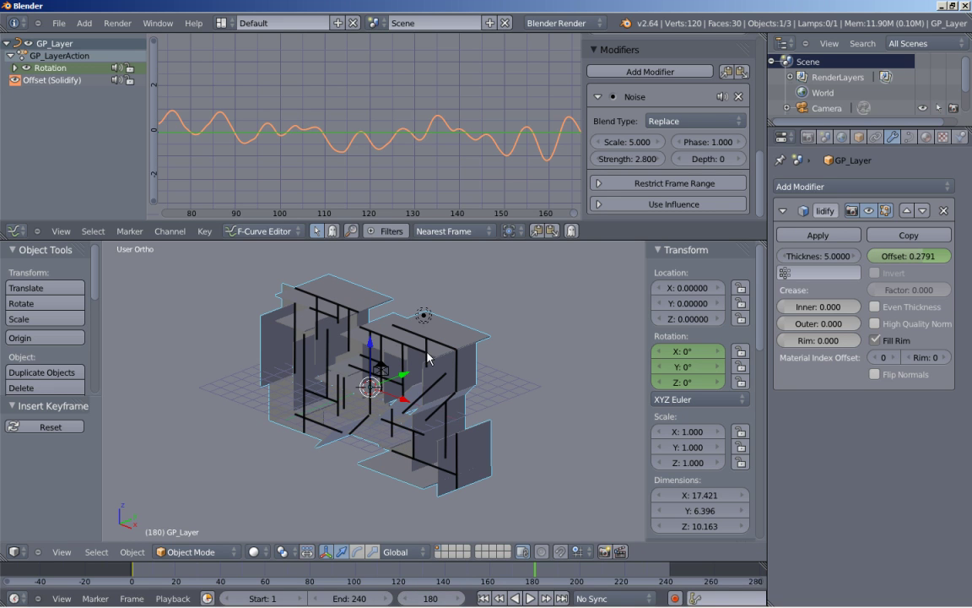
pyautogui.press('r')
pyautogui.press('z')
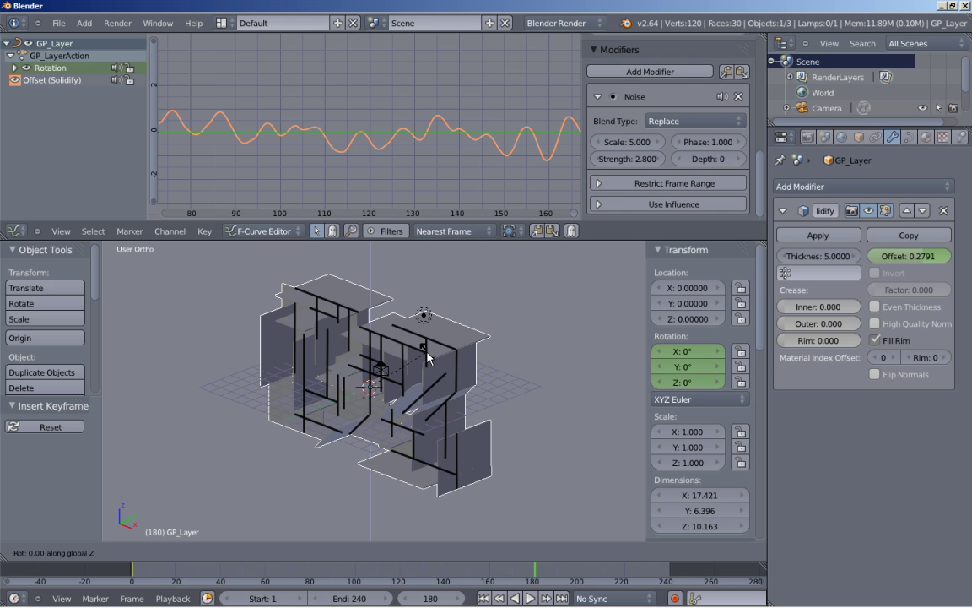
pyautogui.click(367, 397)
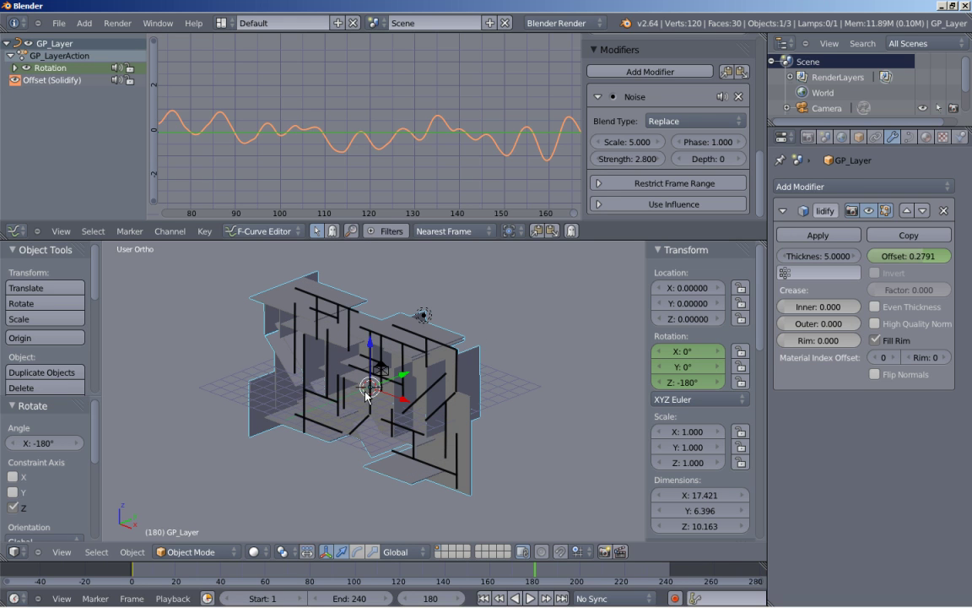
pyautogui.press('i')
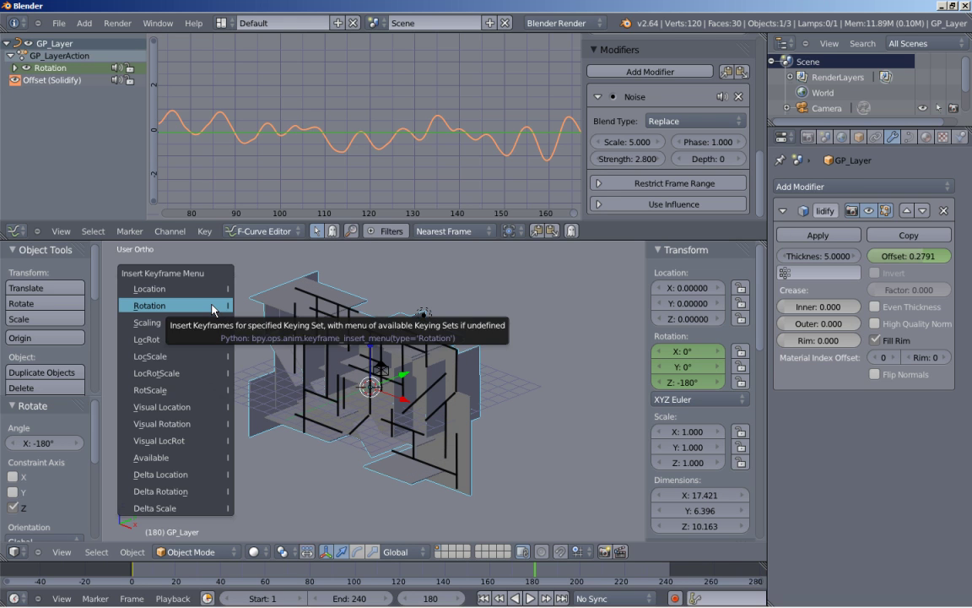
pyautogui.click(213, 308)
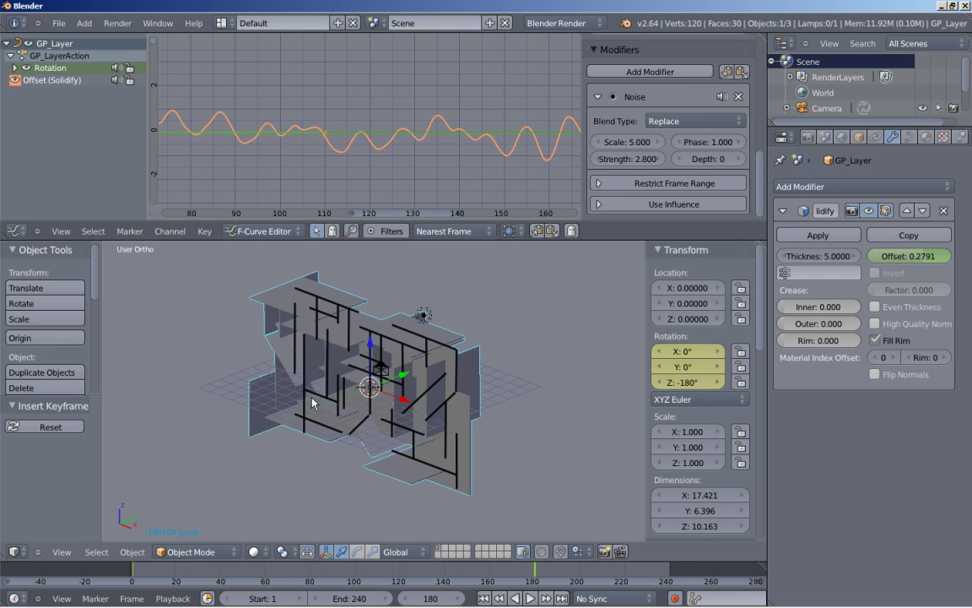
# - Delete the X and Y Euler Rotation channels from the structure's rotation animation
pyautogui.scroll(-4, 291, 164)
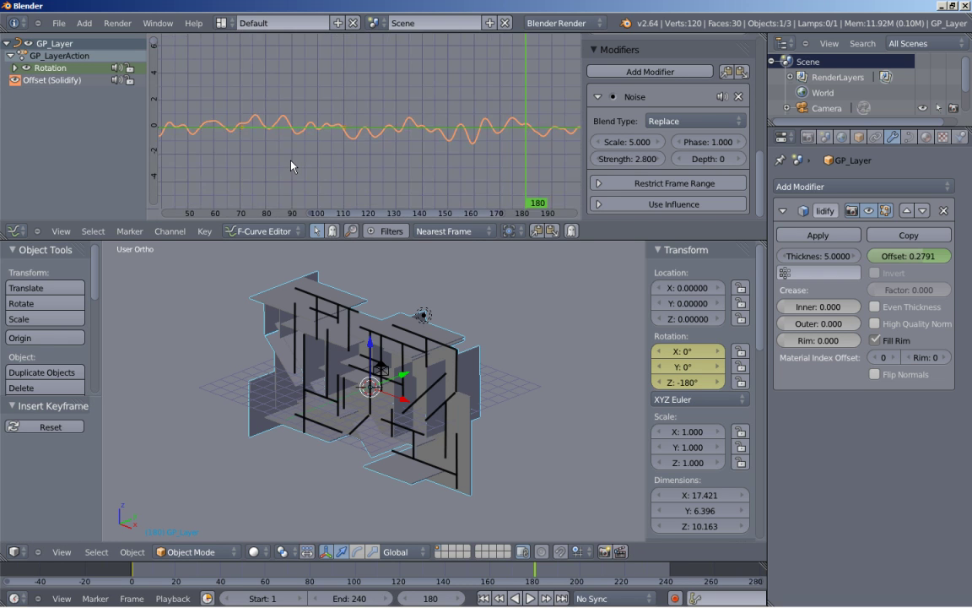
pyautogui.scroll(-4, 292, 165)
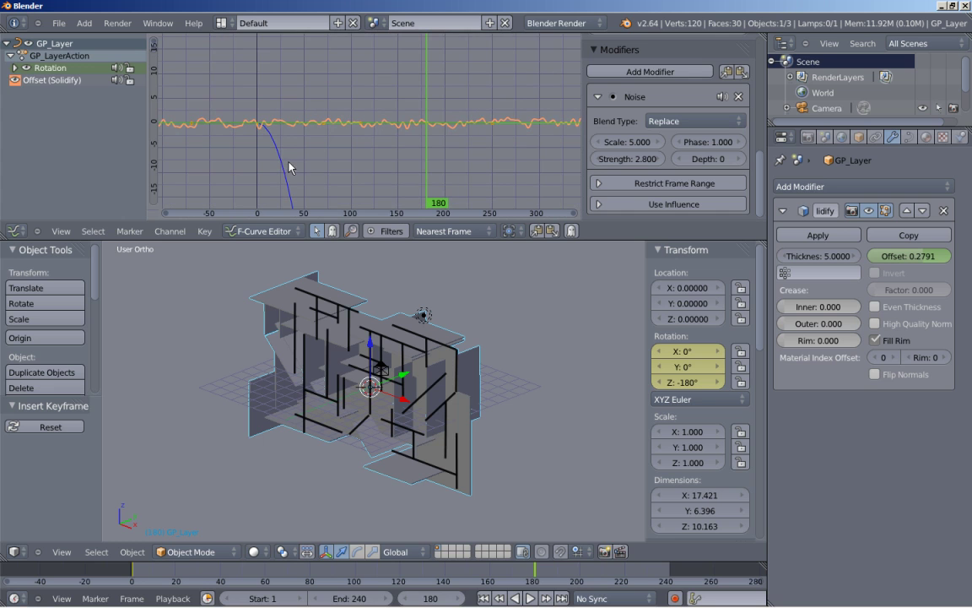
pyautogui.click(15, 67)
pyautogui.click(35, 69)
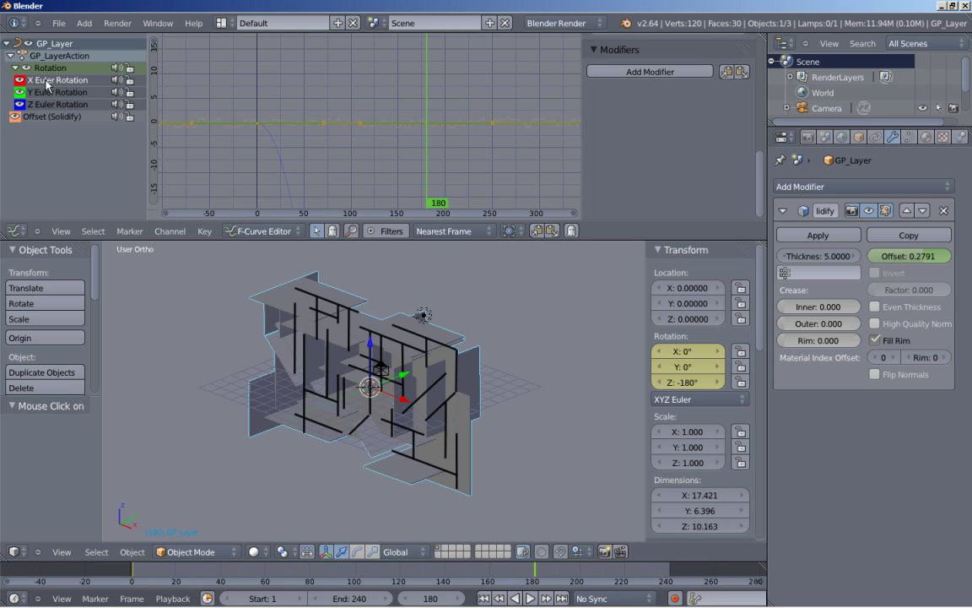
pyautogui.press('x')
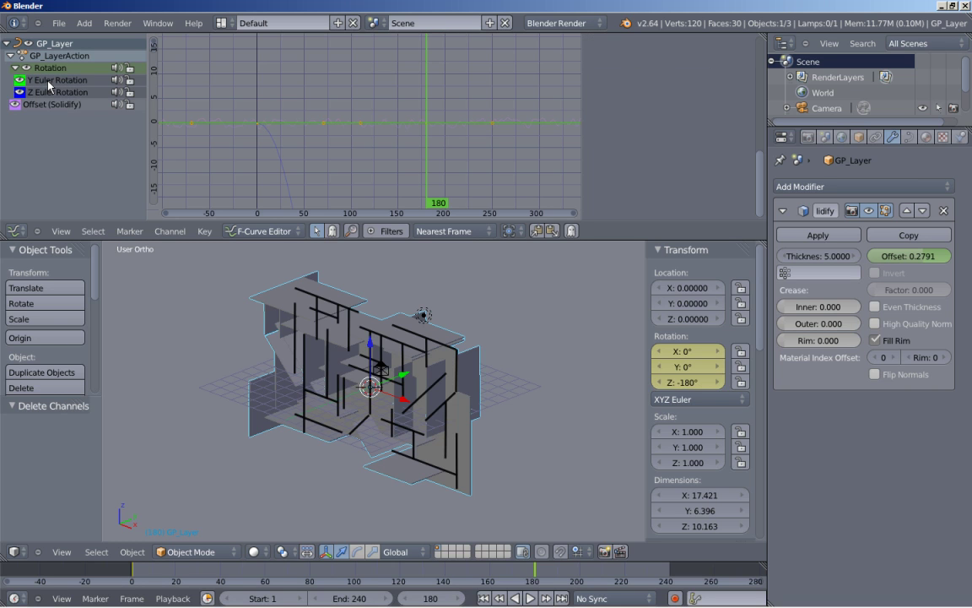
pyautogui.click(48, 81)
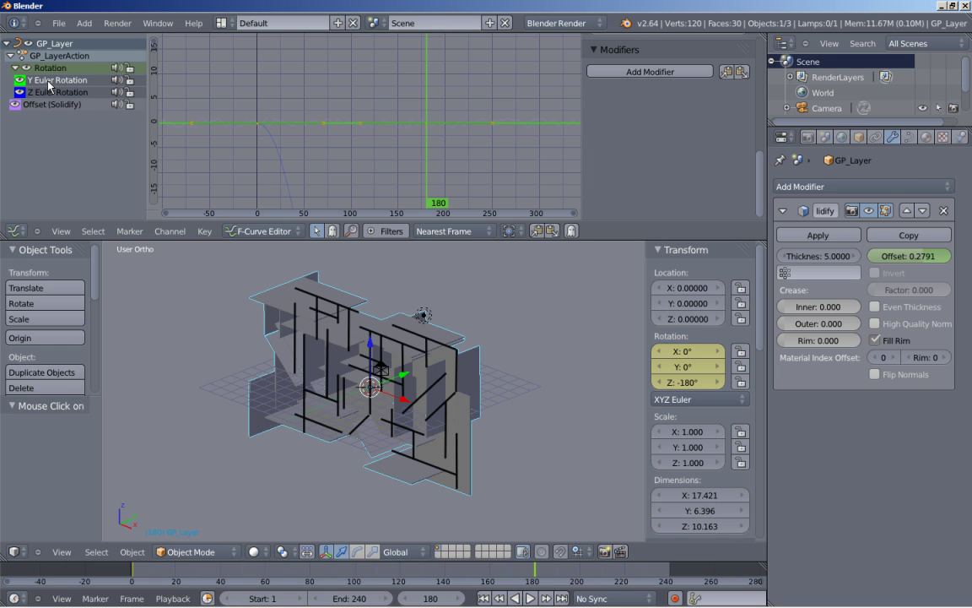
pyautogui.press('x')
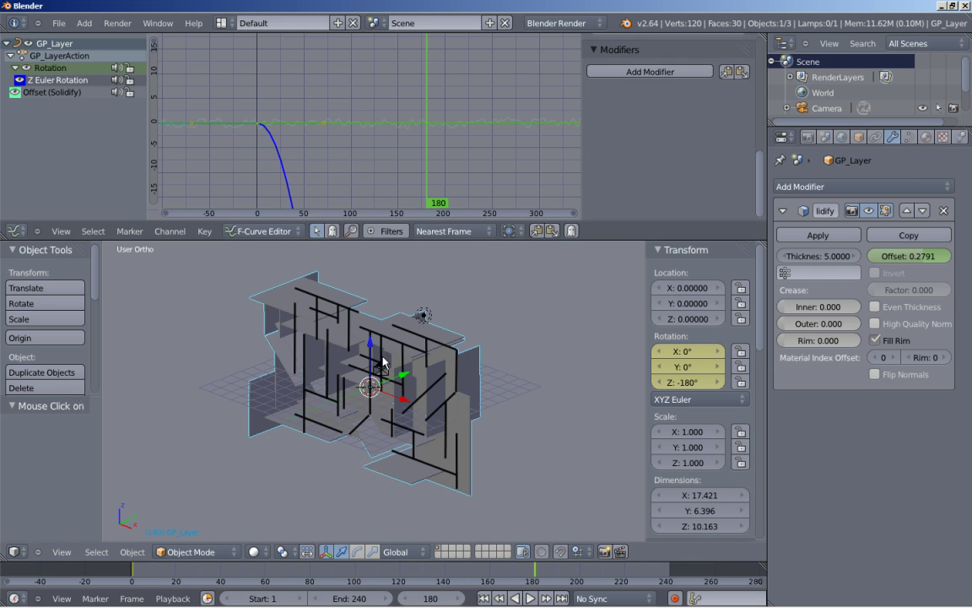
# - Set the interpolation of the Z Euler Rotation curve's keyframes to Linear
pyautogui.scroll(-3, 447, 183)
pyautogui.press('Home')
pyautogui.scroll(2, 433, 133)
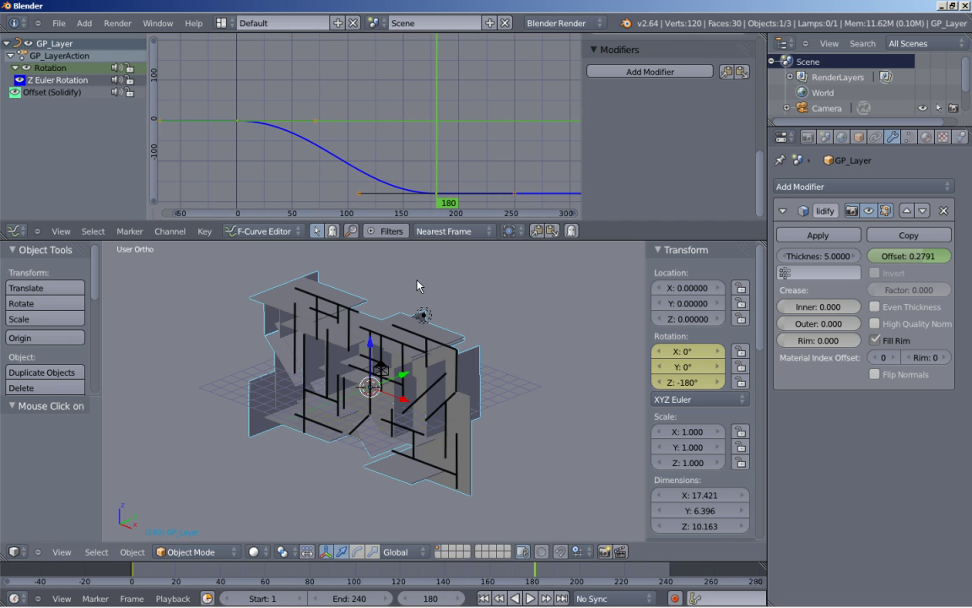
pyautogui.click(205, 232)
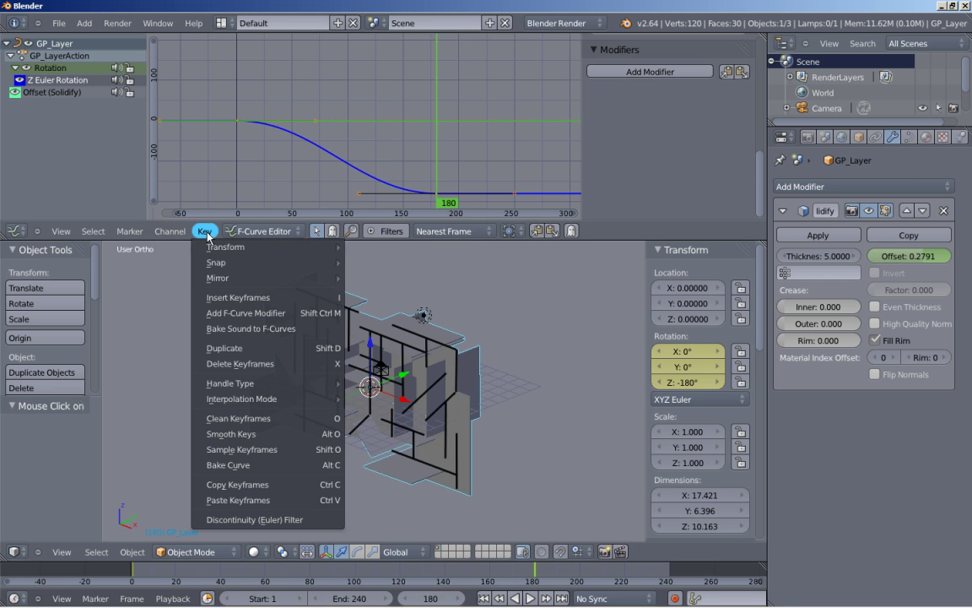
pyautogui.moveTo(257, 402)
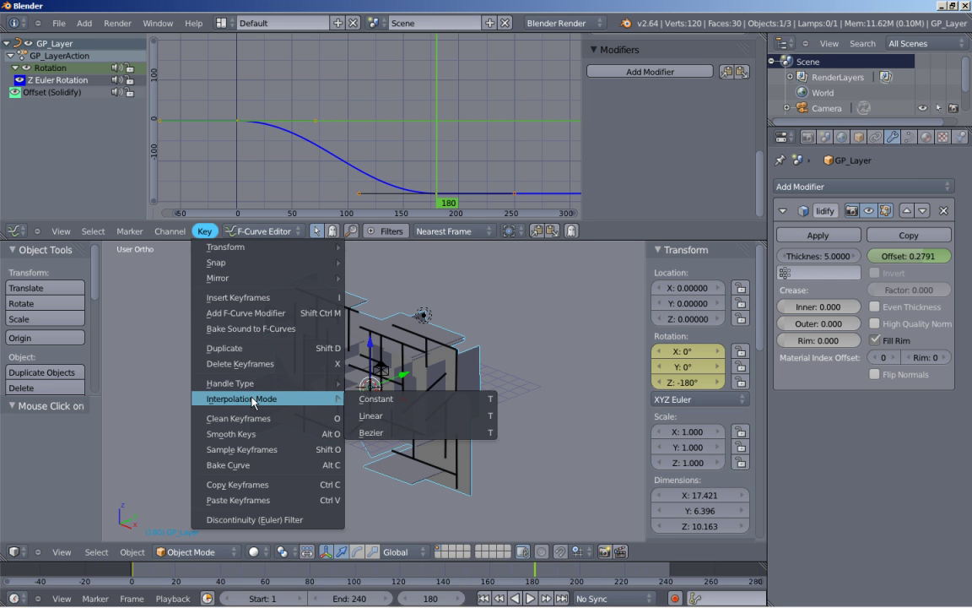
pyautogui.click(376, 419)
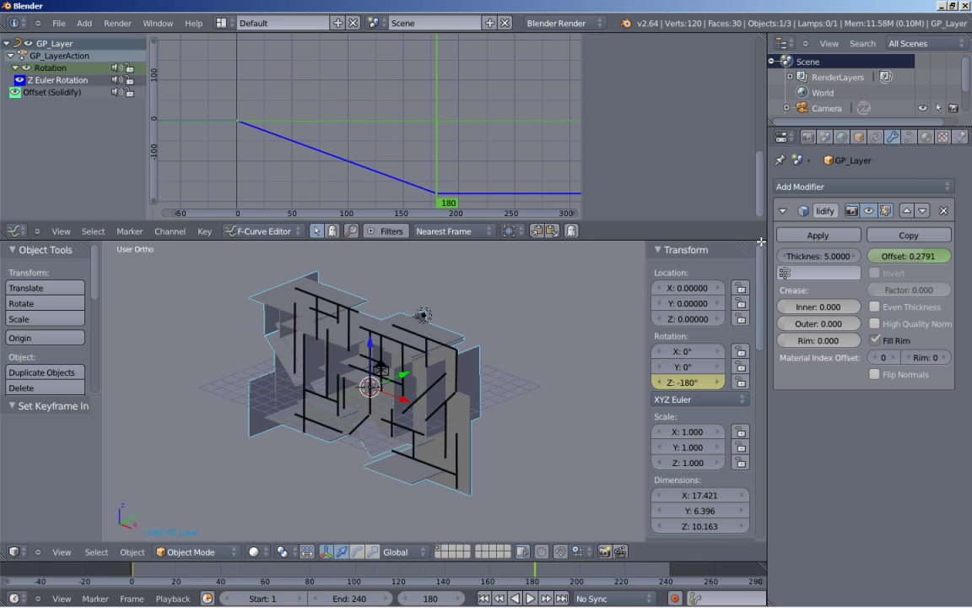
# - Merge the F-Curve Editor area into the 3D view and align the camera to a low, near-level view of the structure
pyautogui.moveTo(763, 242); pyautogui.dragTo(525, 169)
pyautogui.scroll(4, 519, 312)
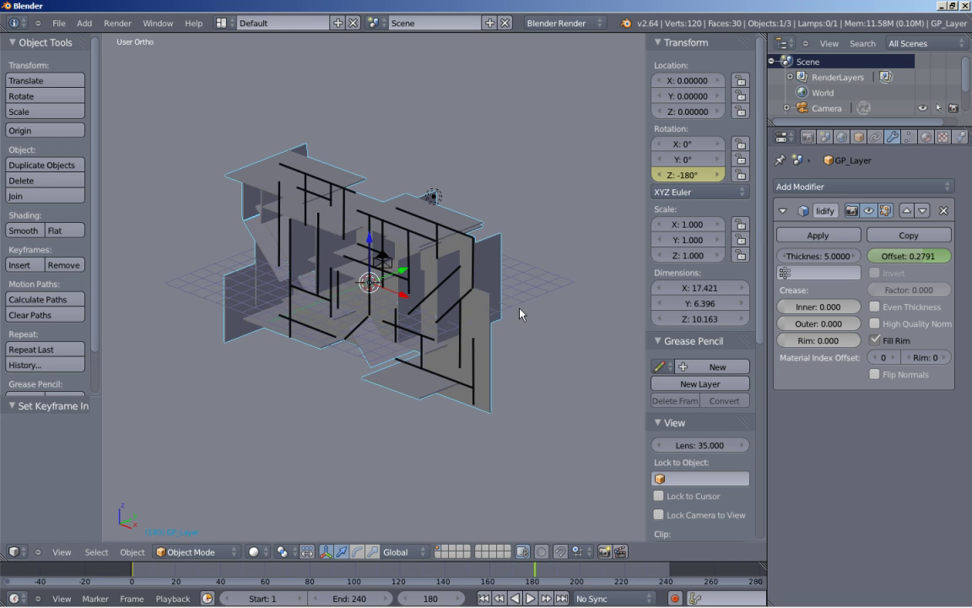
pyautogui.moveTo(520, 314)
pyautogui.mouseDown(button='middle')
pyautogui.moveTo(495, 347)
pyautogui.moveTo(506, 265)
pyautogui.moveTo(495, 310)
pyautogui.moveTo(285, 368)
pyautogui.moveTo(246, 347)
pyautogui.moveTo(243, 376)
pyautogui.moveTo(240, 353)
pyautogui.mouseUp(button='middle')
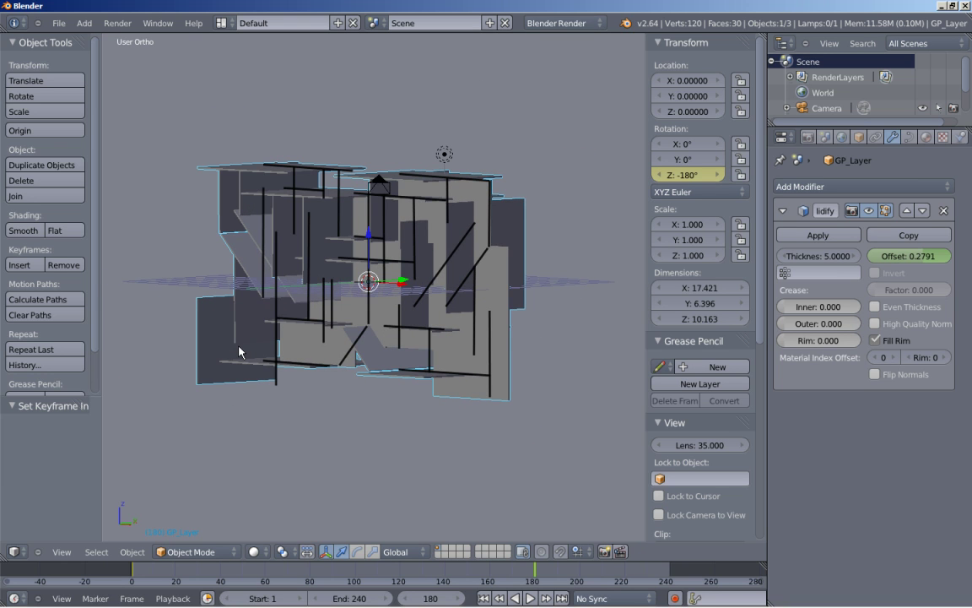
pyautogui.press('ctrl+alt+KP_0')
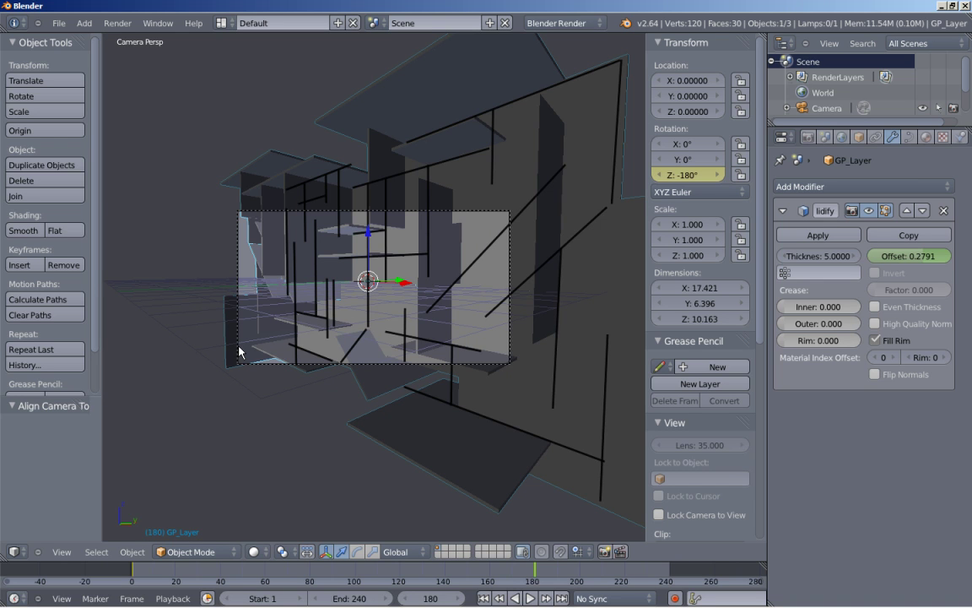
# - Select the camera and set its location to X 15, Y -11 and Z 0.5
pyautogui.rightClick(351, 363)
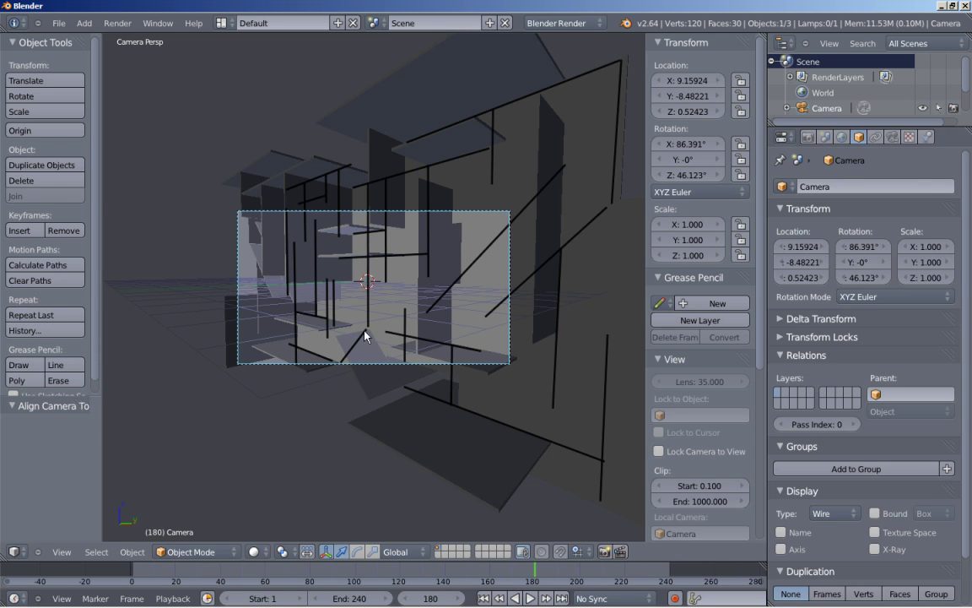
pyautogui.scroll(2, 510, 241)
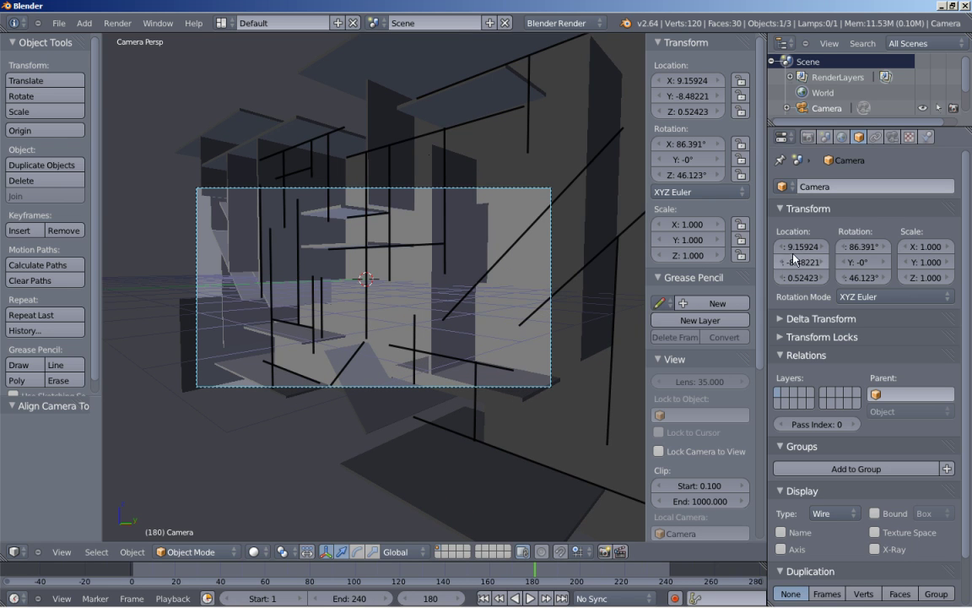
pyautogui.moveTo(795, 253)
pyautogui.mouseDown()
pyautogui.moveTo(806, 268)
pyautogui.moveTo(790, 268)
pyautogui.moveTo(810, 259)
pyautogui.mouseUp()
pyautogui.click(809, 250)
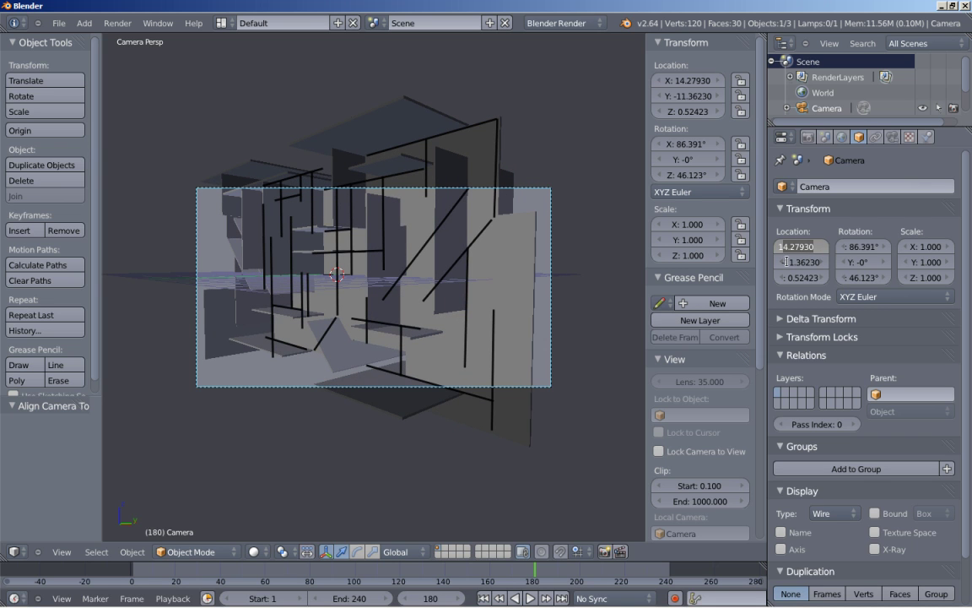
pyautogui.write('15')
pyautogui.press('Return')
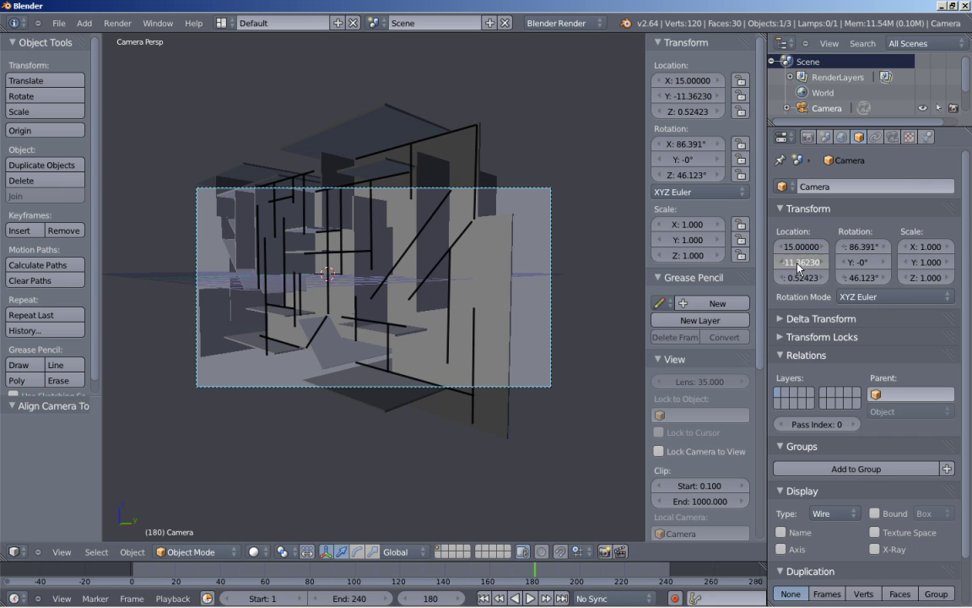
pyautogui.click(787, 270)
pyautogui.write('-11')
pyautogui.press('Return')
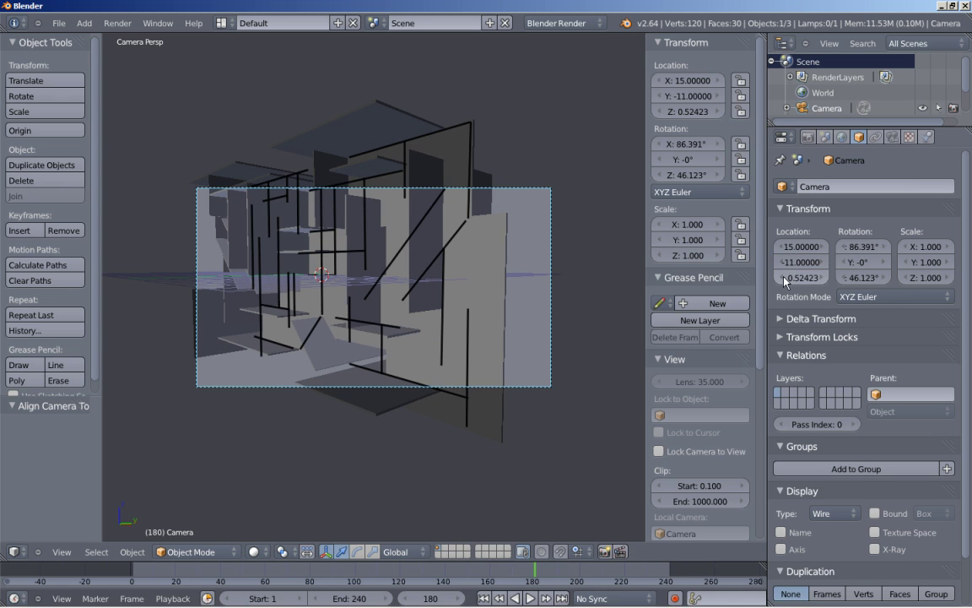
pyautogui.click(789, 280)
pyautogui.write('0.5')
pyautogui.press('Return')
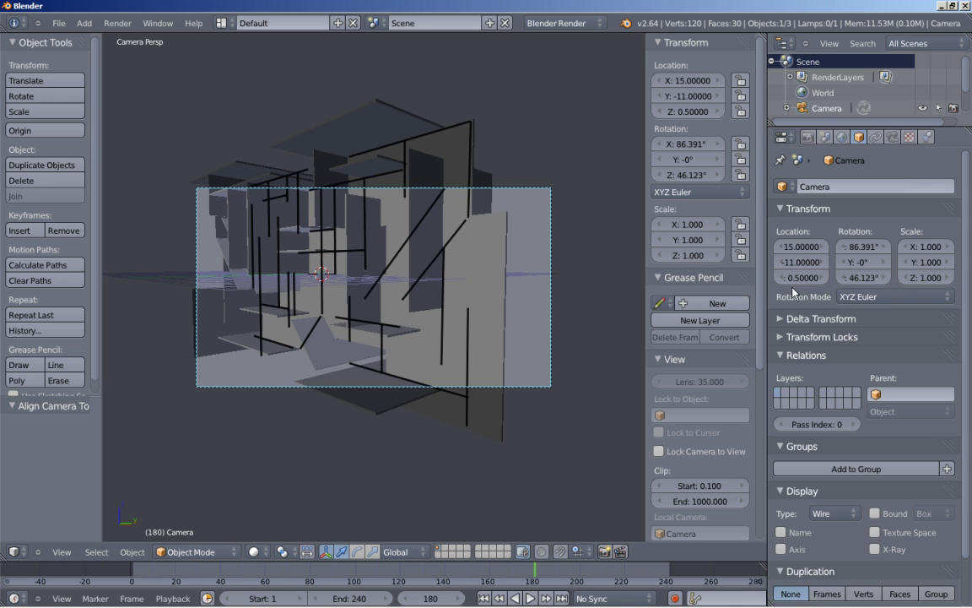
# - Set the camera's X rotation to 88°
pyautogui.click(883, 247)
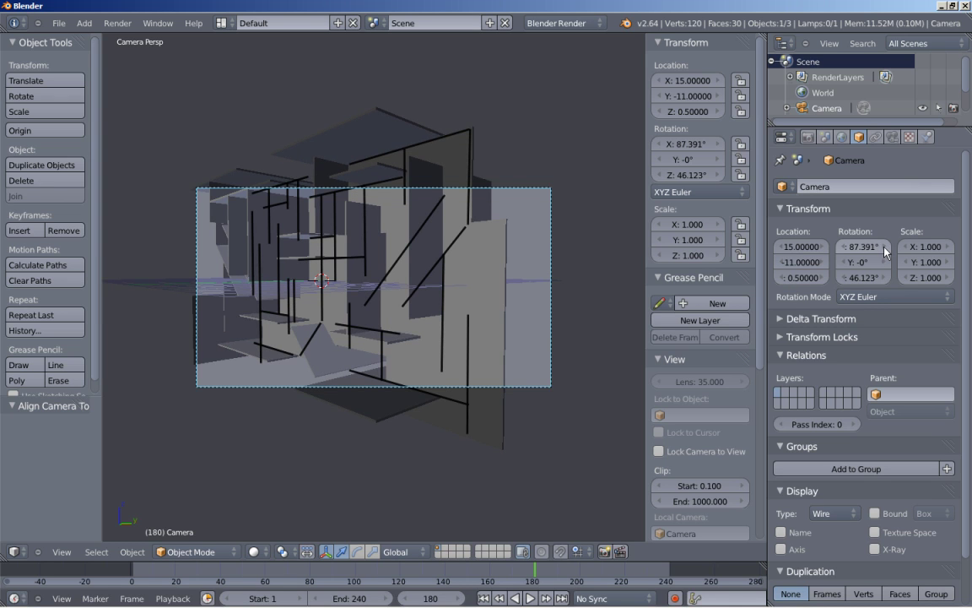
pyautogui.click(822, 251)
pyautogui.write('88')
pyautogui.press('Return')
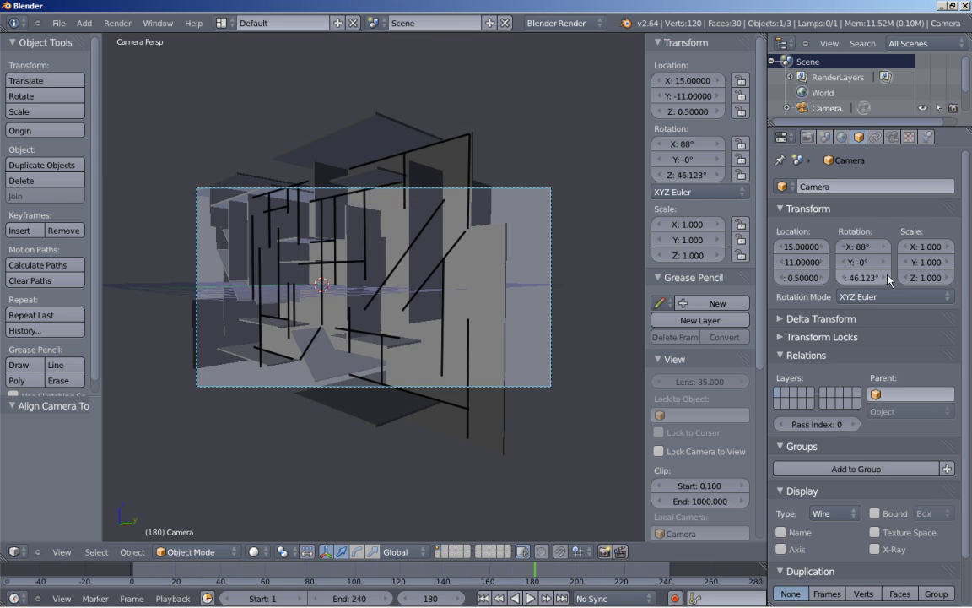
# - Set the camera's Z rotation to 50° and reset its Y rotation to 0°
pyautogui.click(841, 277)
pyautogui.click(884, 278)
pyautogui.click(884, 277)
pyautogui.click(884, 278)
pyautogui.click(885, 277)
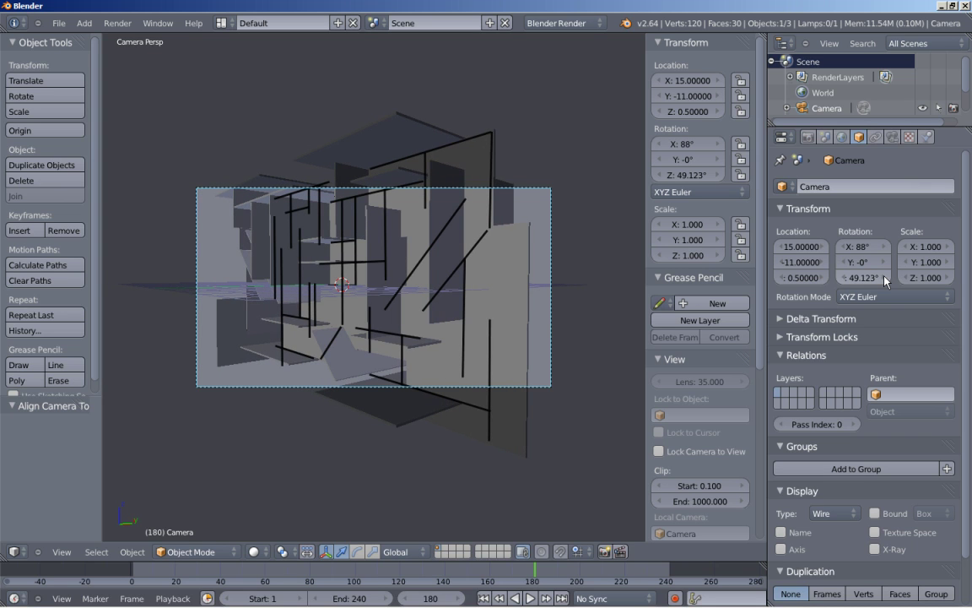
pyautogui.click(861, 277)
pyautogui.press('BackSpace')
pyautogui.press('Return')
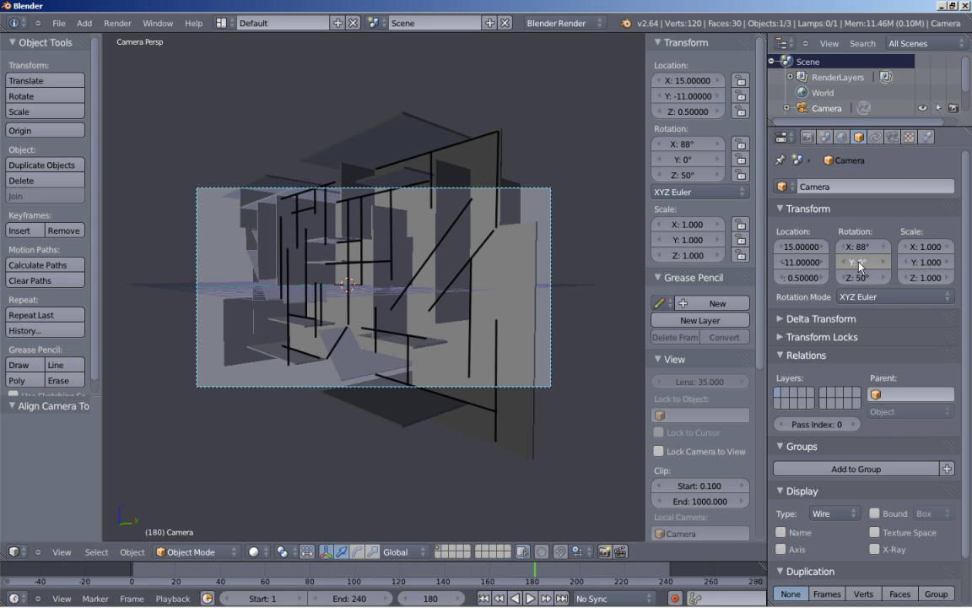
# - Tilt the camera by setting its Y rotation to -14°
pyautogui.moveTo(861, 267); pyautogui.dragTo(857, 267)
pyautogui.click(857, 267)
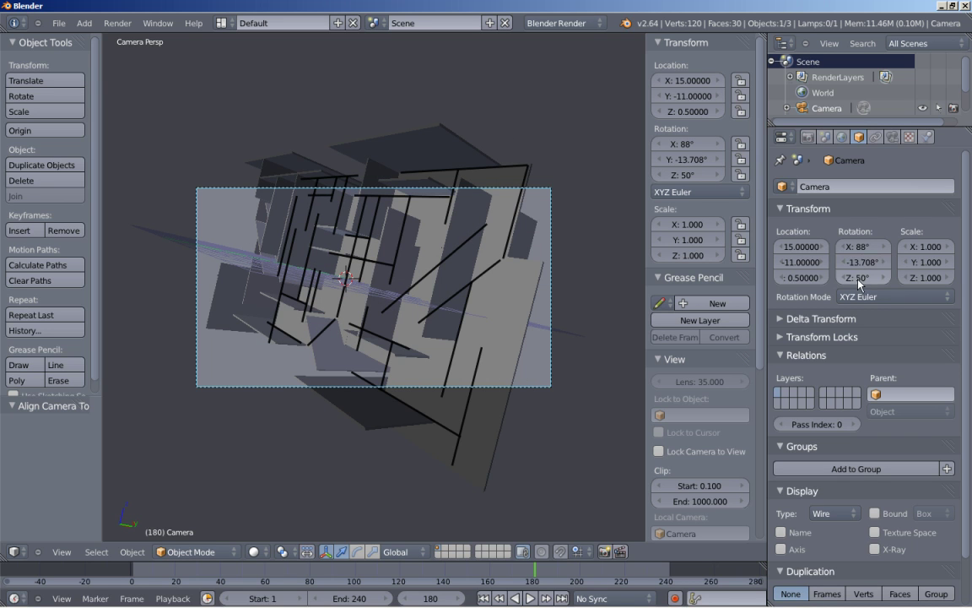
pyautogui.write('-14')
pyautogui.press('Return')
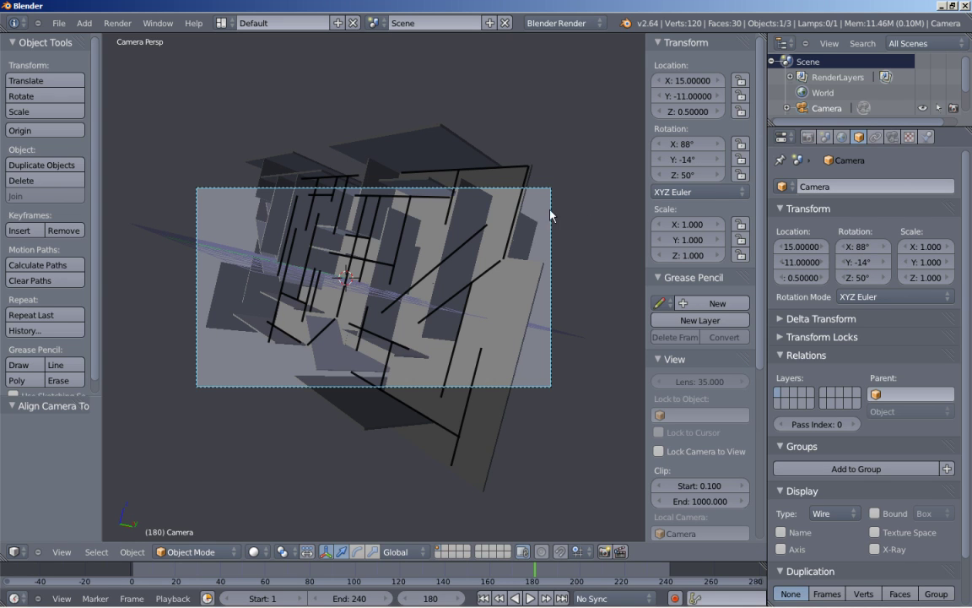
# - Try a 30 mm focal length on the camera, settle on 25 mm, and fit the camera frame to the viewport
pyautogui.click(892, 136)
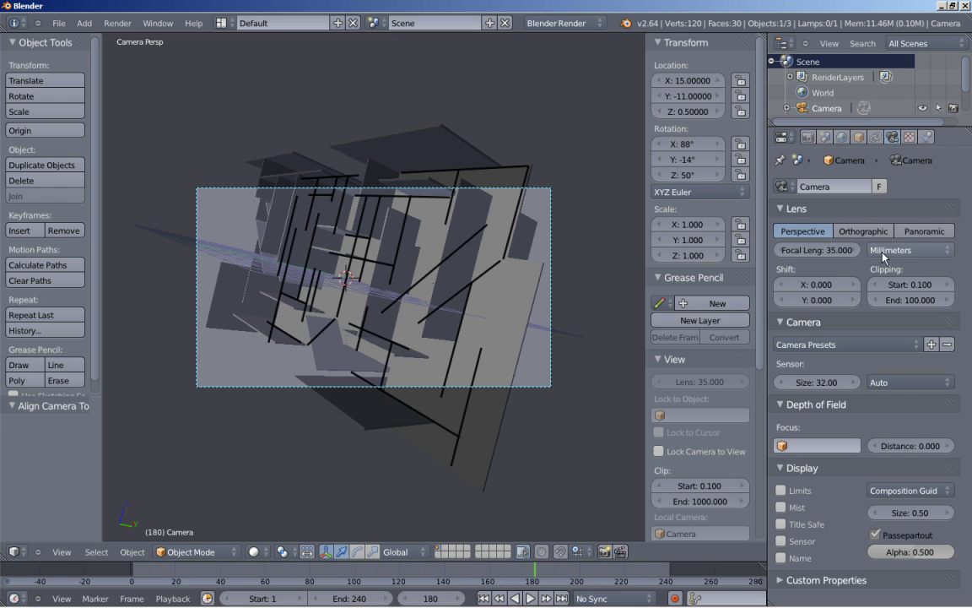
pyautogui.click(817, 250)
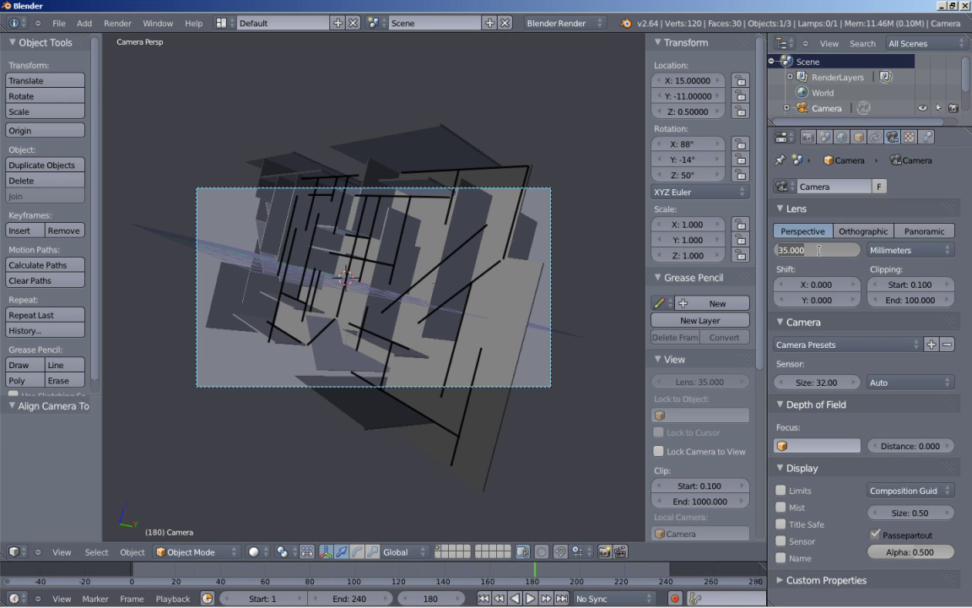
pyautogui.write('30')
pyautogui.press('Return')
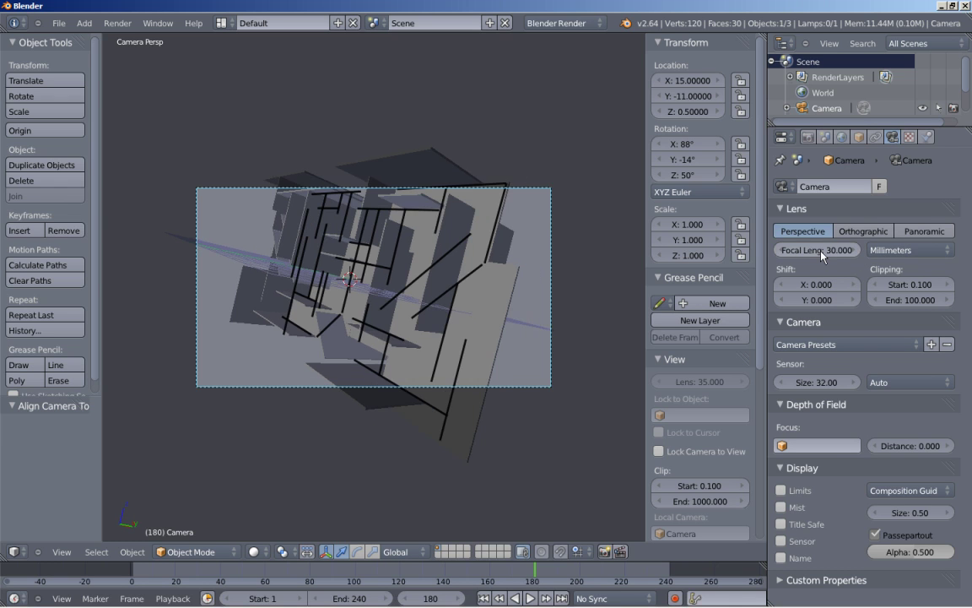
pyautogui.click(832, 251)
pyautogui.write('25')
pyautogui.press('Return')
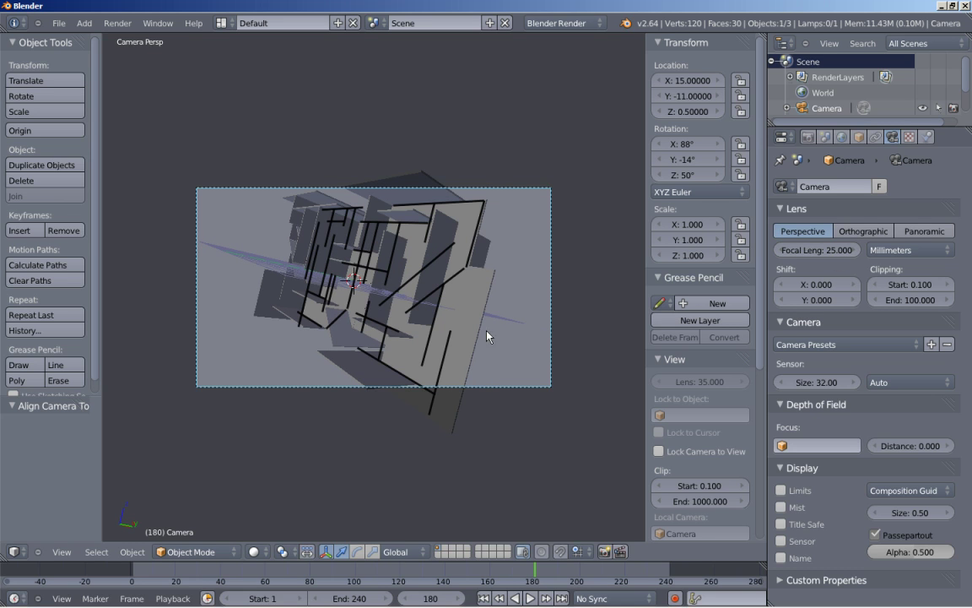
pyautogui.press('Home')
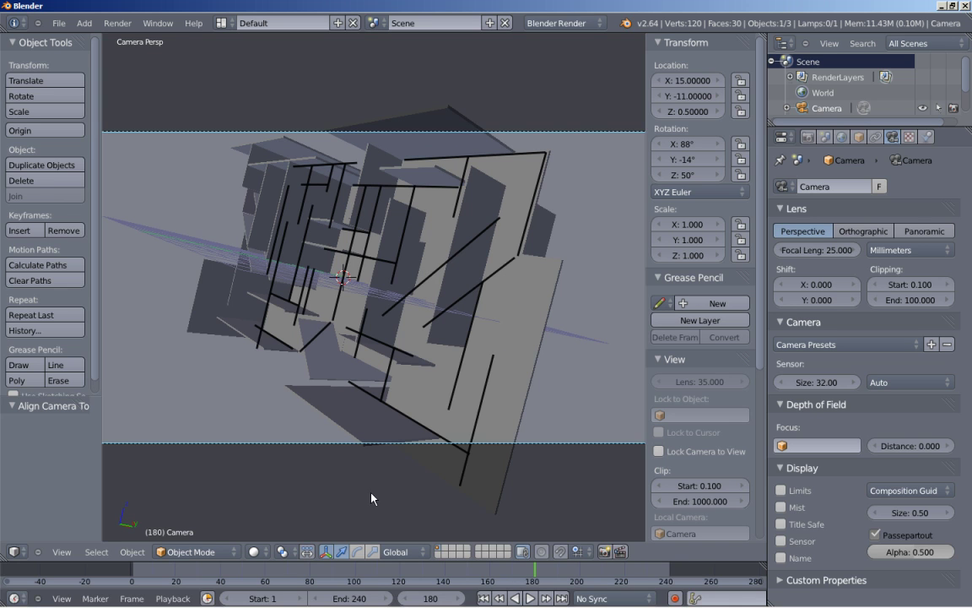
# - Set the scene's end frame to 180 in the render dimensions
pyautogui.click(808, 139)
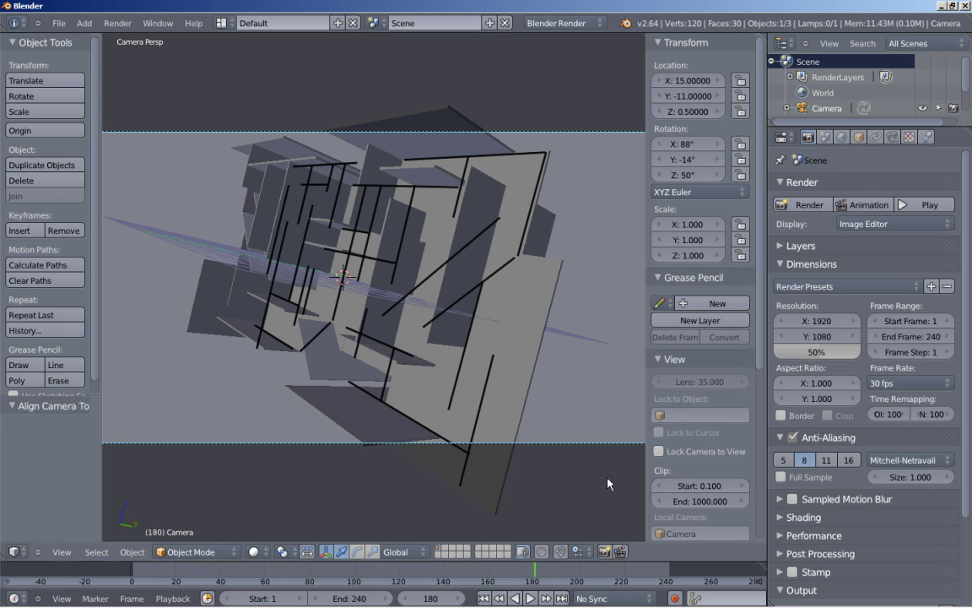
pyautogui.click(918, 335)
pyautogui.write('18')
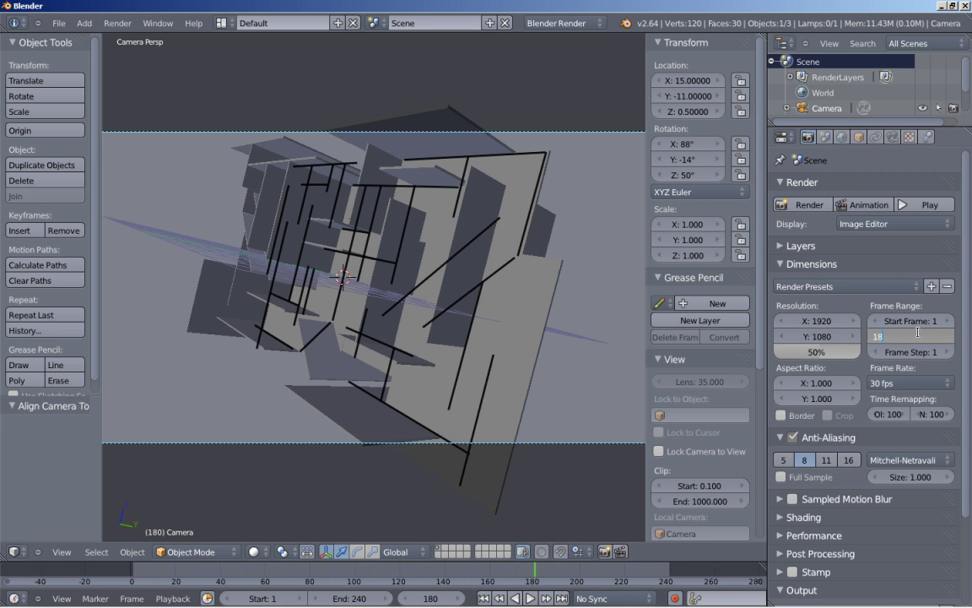
pyautogui.write('0')
pyautogui.press('Return')
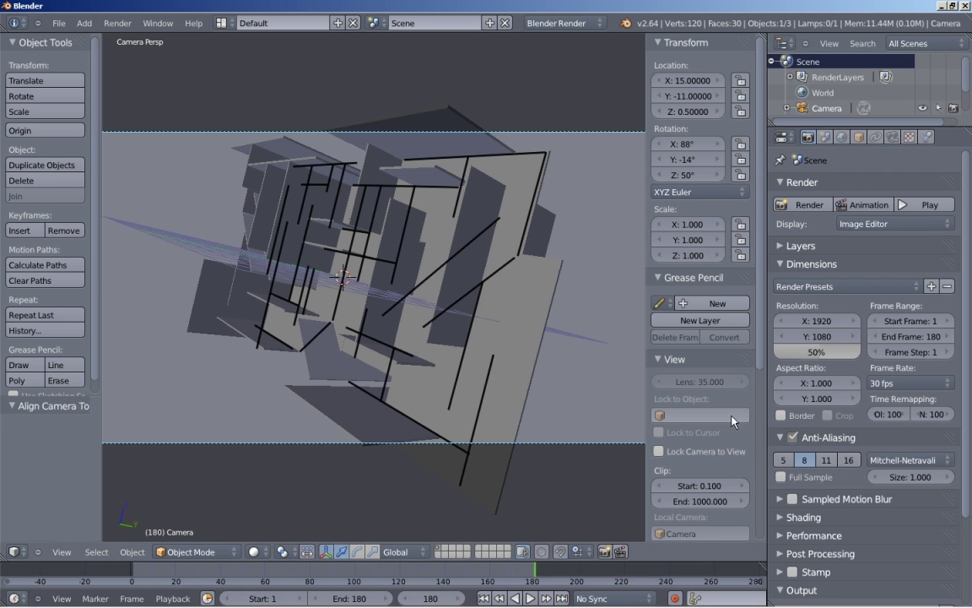
# - Play the animation from the first frame through the camera, stop it, and return to frame 1
pyautogui.click(484, 597)
pyautogui.click(530, 598)
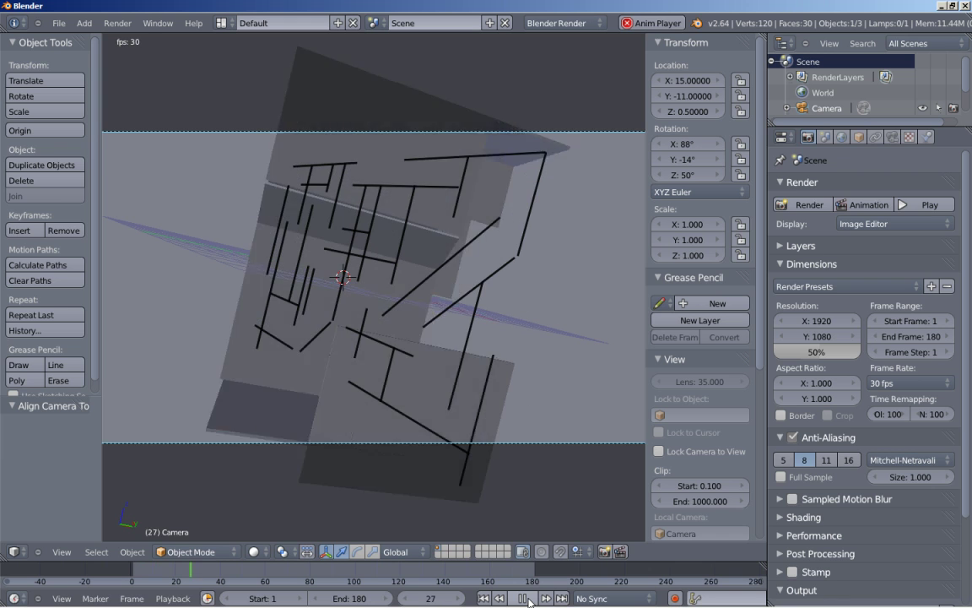
pyautogui.click(530, 599)
pyautogui.hotkey('shift', 'Left')
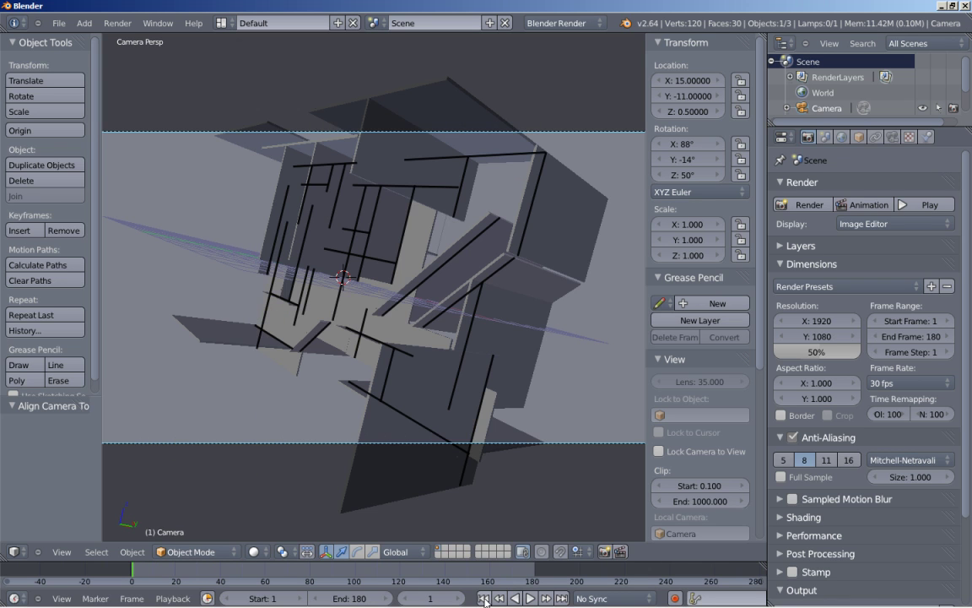
# - Switch the render engine to Cycles and enable nodes for the world surface
pyautogui.click(570, 24)
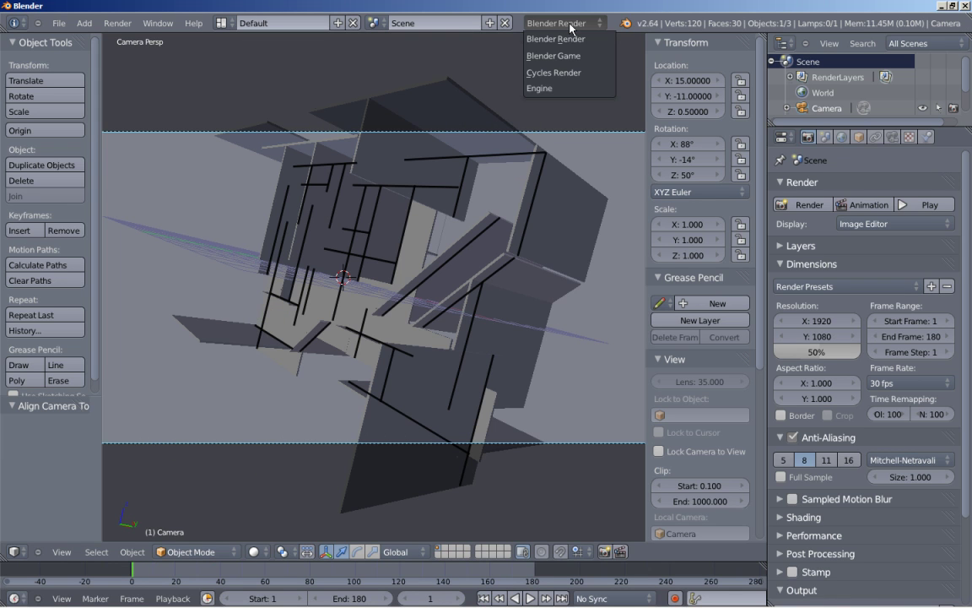
pyautogui.click(570, 73)
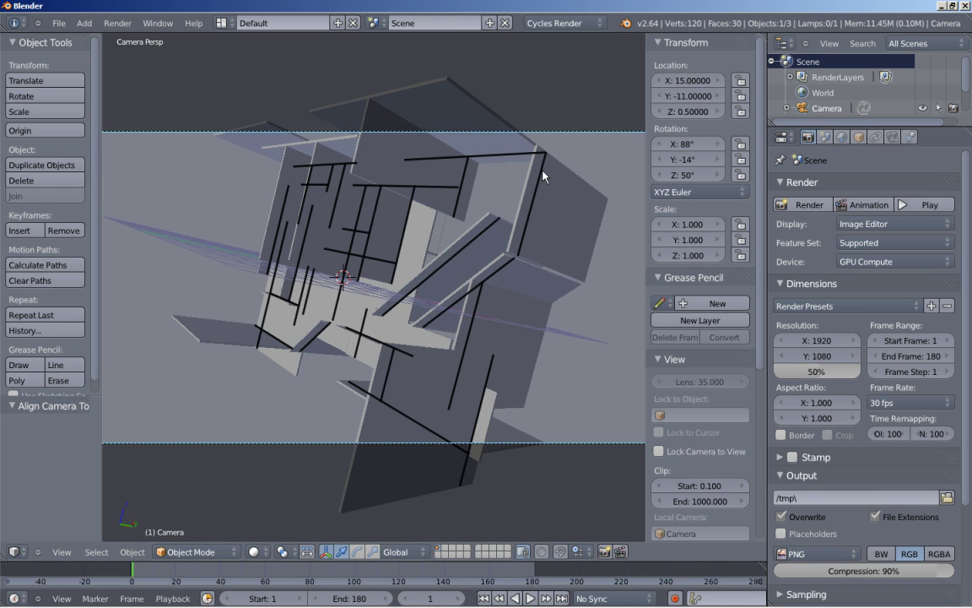
pyautogui.click(842, 138)
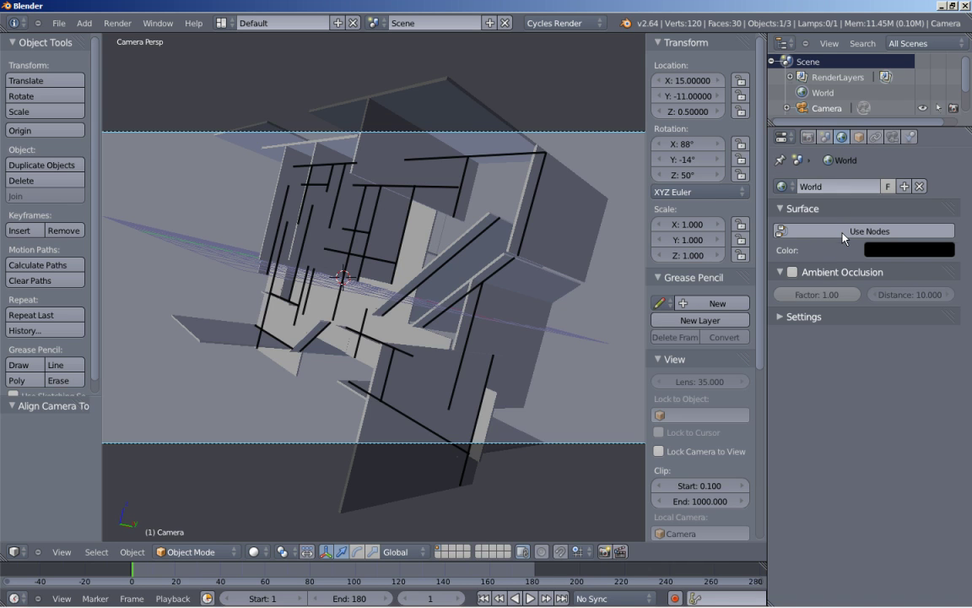
pyautogui.click(854, 232)
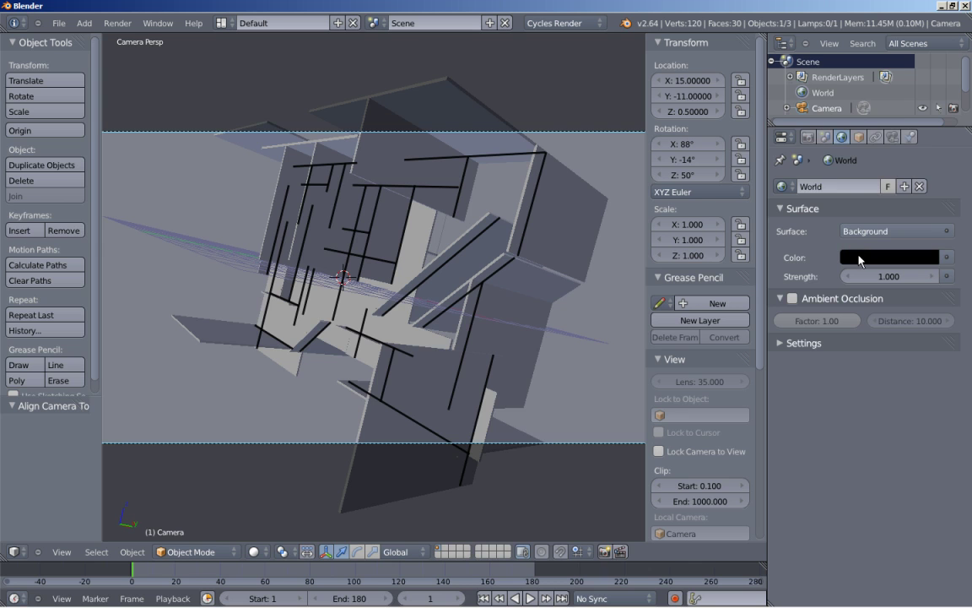
# - Change the world background colour from black to a light, slightly bluish tone
pyautogui.click(870, 256)
pyautogui.click(932, 89)
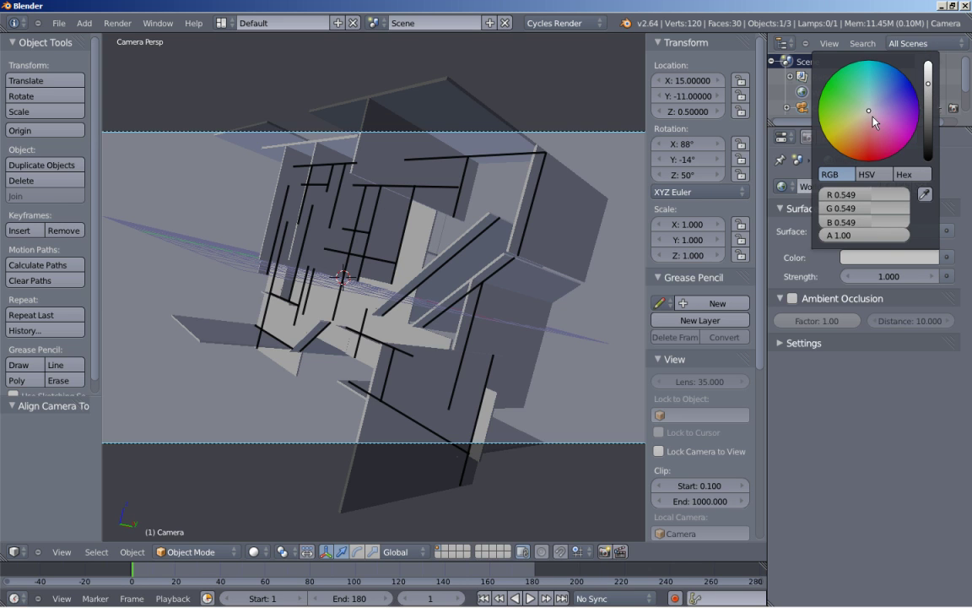
pyautogui.moveTo(870, 109); pyautogui.dragTo(875, 111)
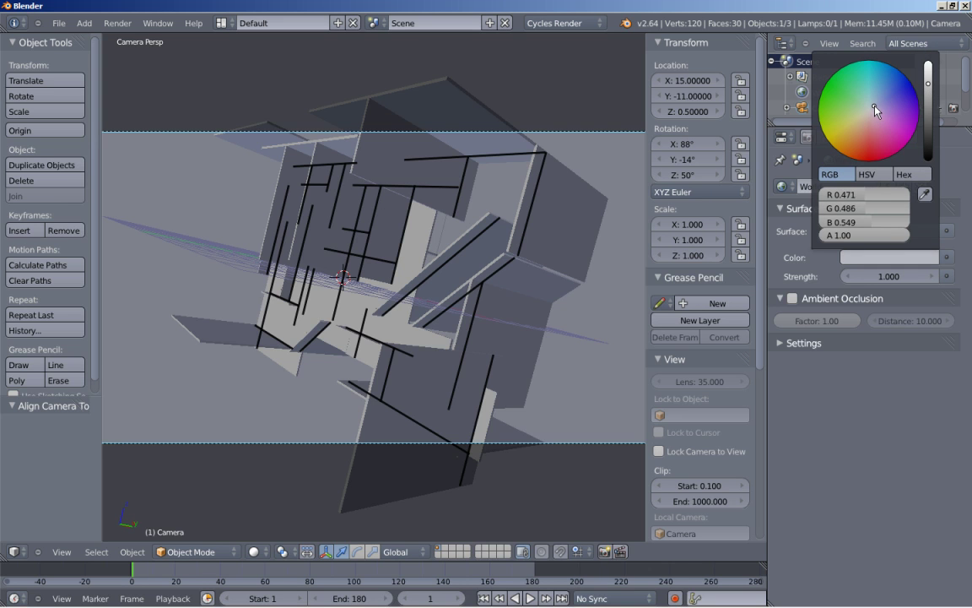
pyautogui.click(929, 77)
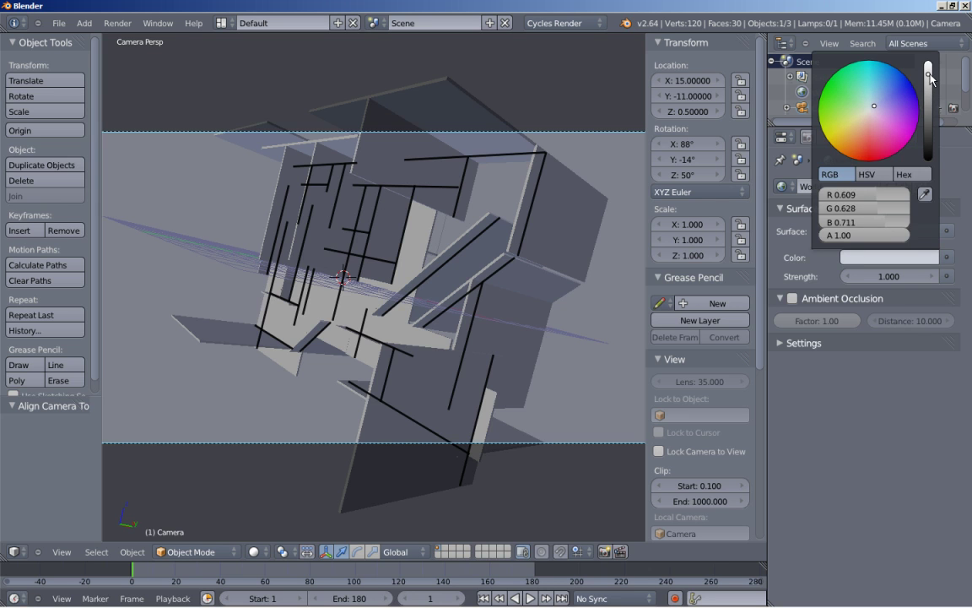
pyautogui.click(870, 259)
pyautogui.moveTo(883, 116); pyautogui.dragTo(881, 107)
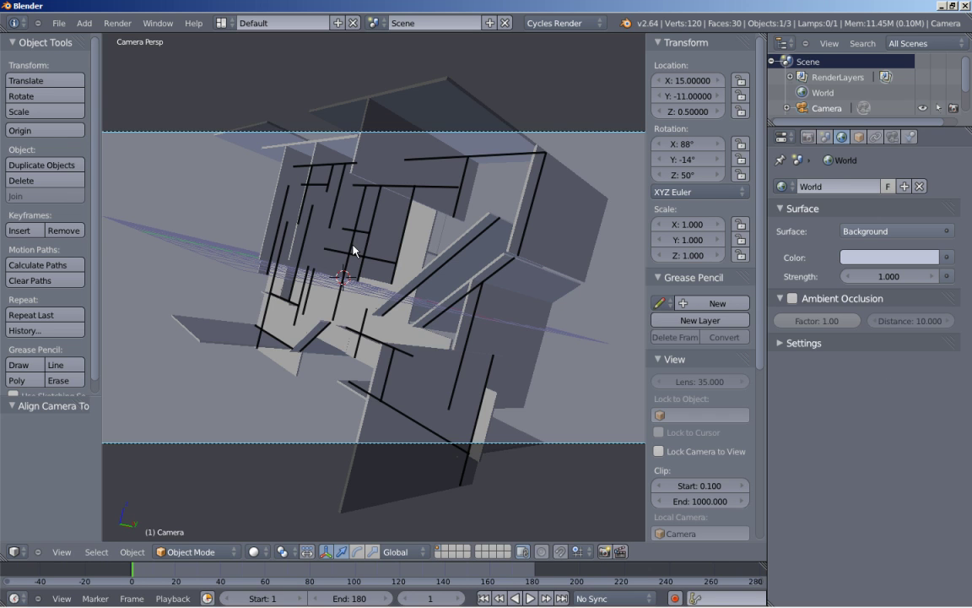
# - Select the lamp in top view and move it to X -7, Y -11
pyautogui.press('KP_7')
pyautogui.rightClick(455, 269)
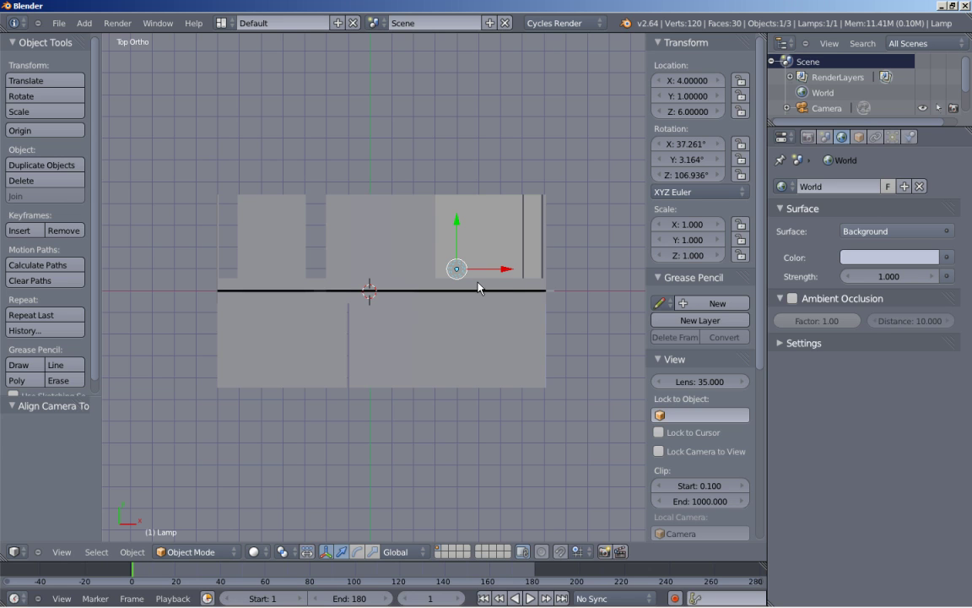
pyautogui.press('g')
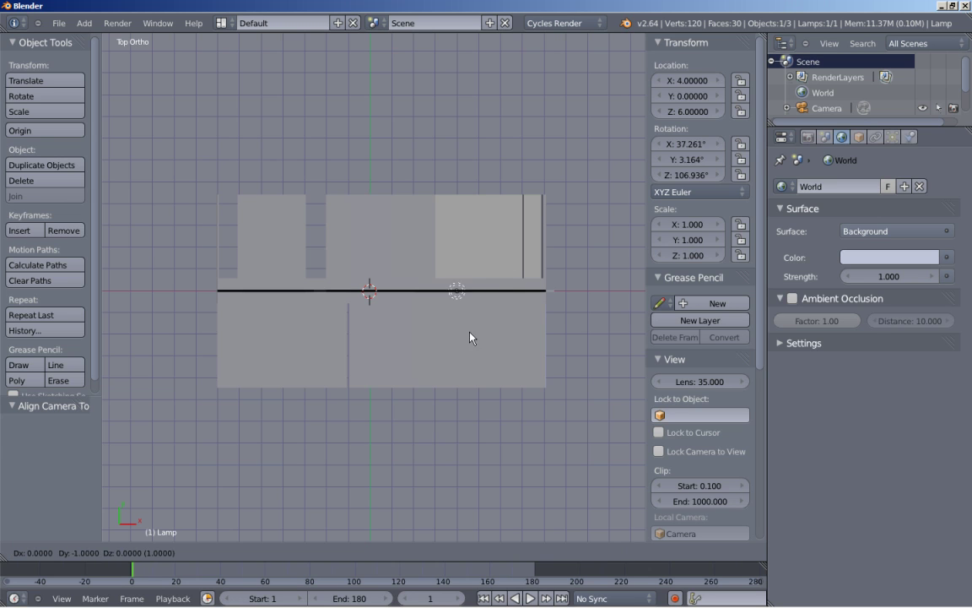
pyautogui.click(224, 540)
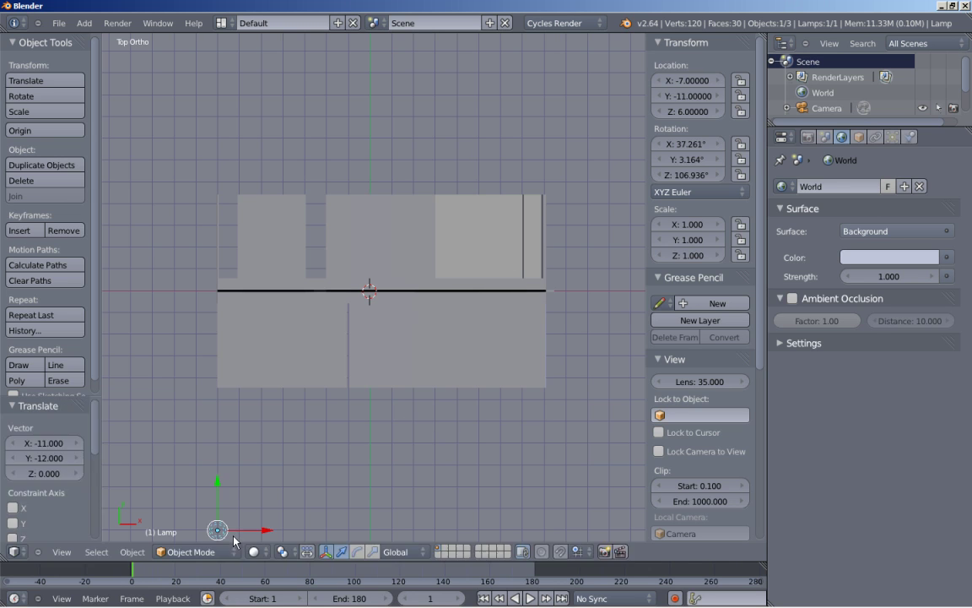
# - Move the lamp 4 units along the X axis to X -3, check its height, and return to the camera view
pyautogui.scroll(-3, 429, 430)
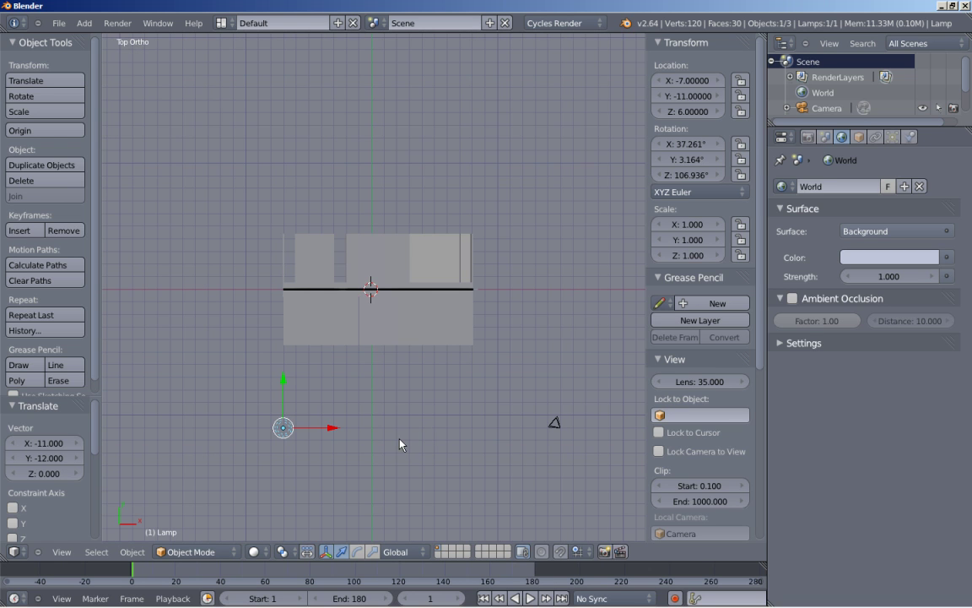
pyautogui.press('g')
pyautogui.press('x')
pyautogui.click(447, 447)
pyautogui.moveTo(447, 446); pyautogui.dragTo(425, 333, button='middle')
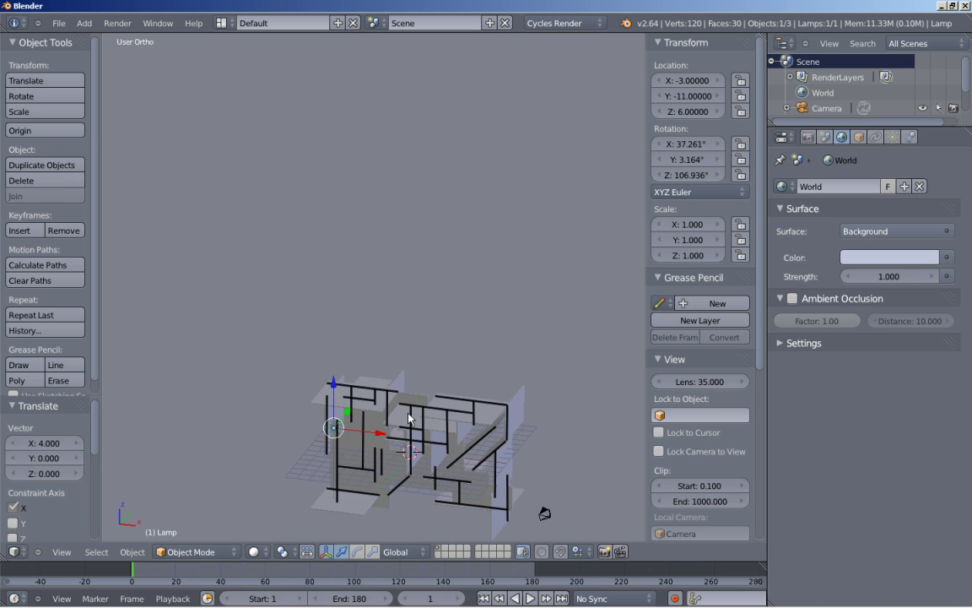
pyautogui.moveTo(409, 417); pyautogui.dragTo(410, 398, button='middle')
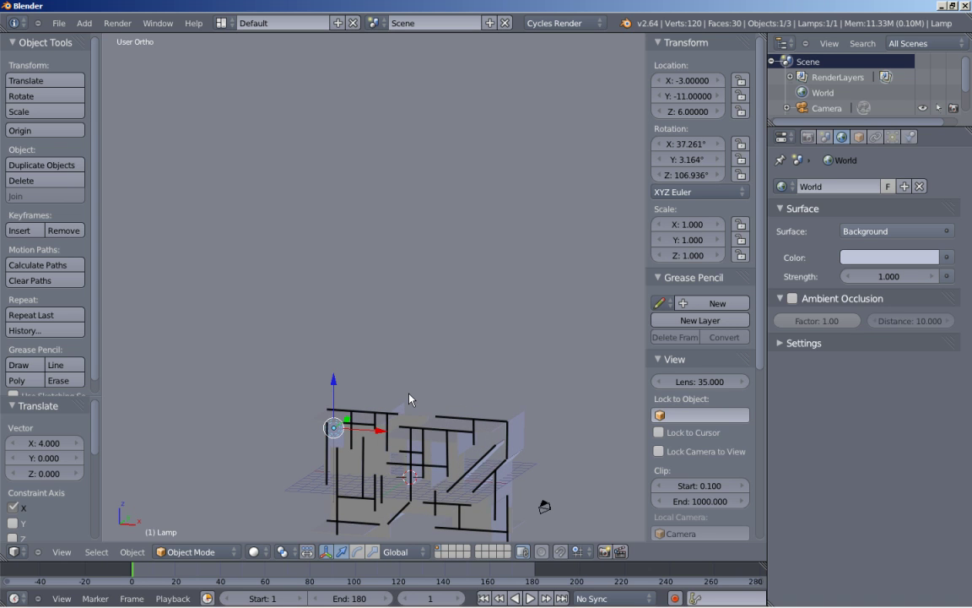
pyautogui.press('KP_0')
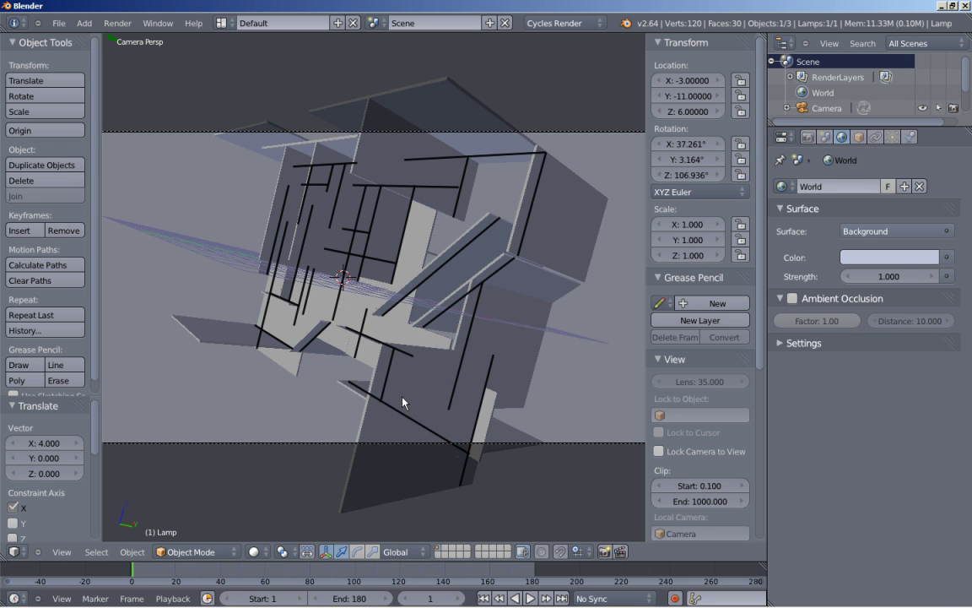
# - Select the solidified structure and give it a new material with a Glass BSDF surface
pyautogui.rightClick(572, 207)
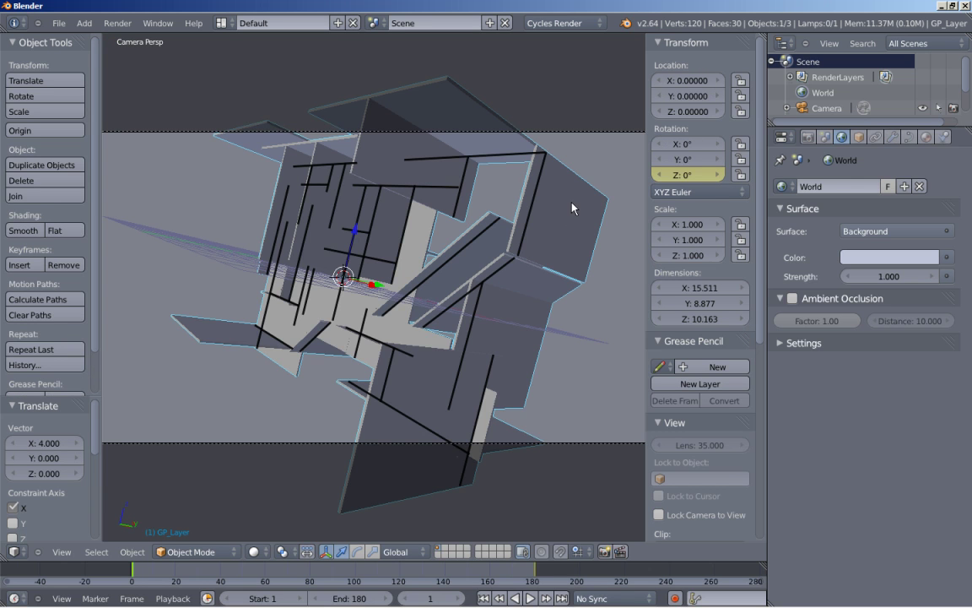
pyautogui.click(926, 137)
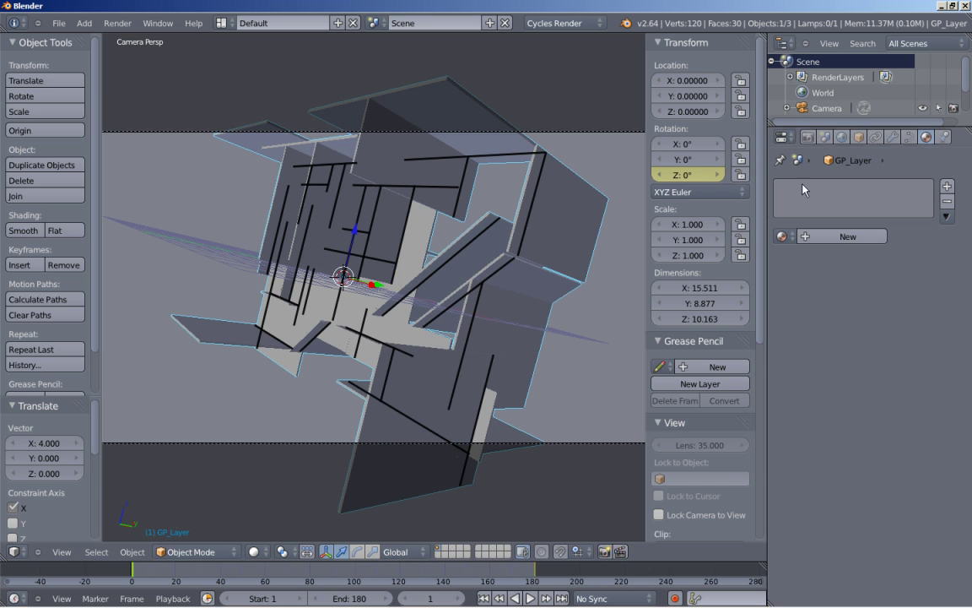
pyautogui.click(815, 236)
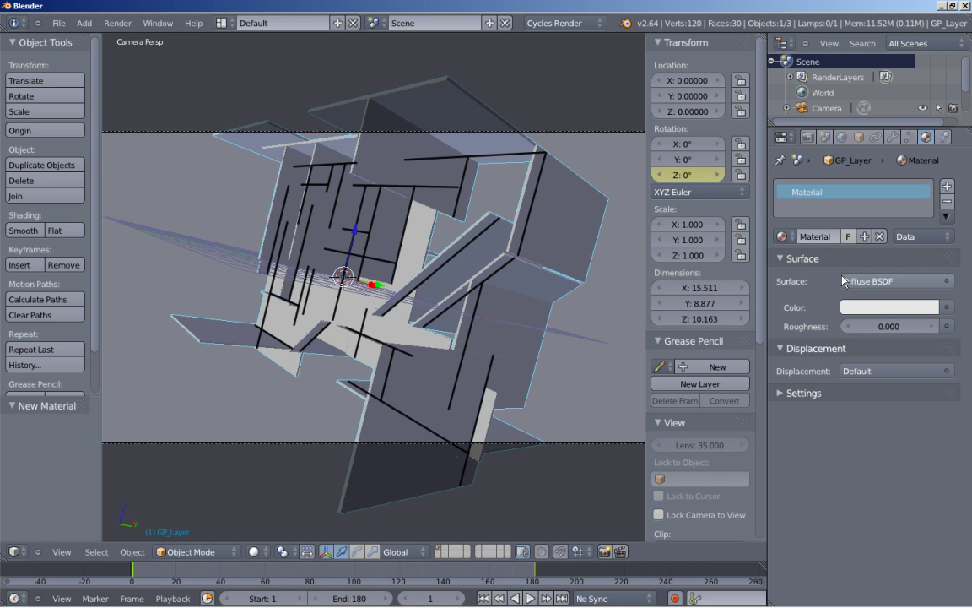
pyautogui.click(871, 282)
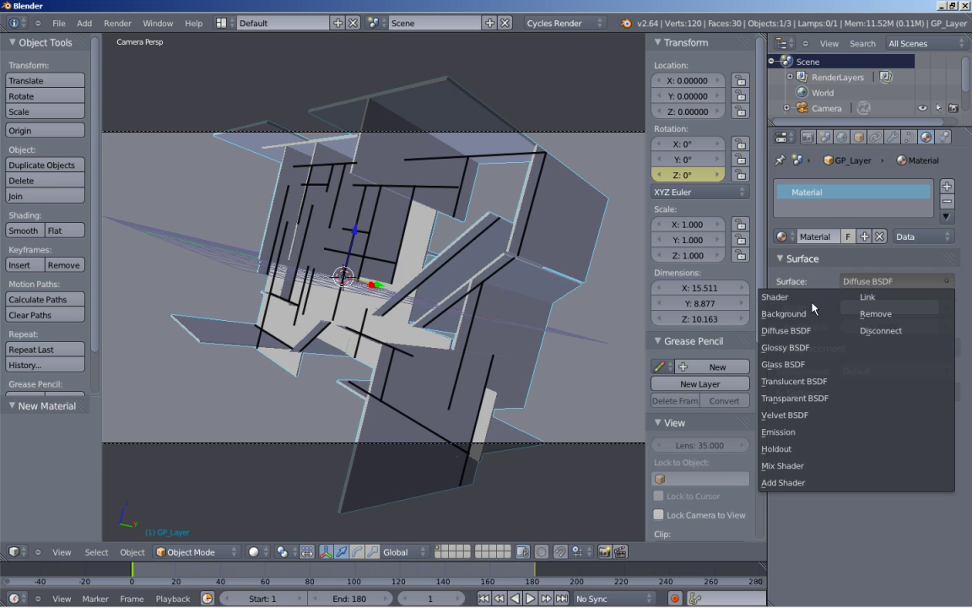
pyautogui.click(794, 364)
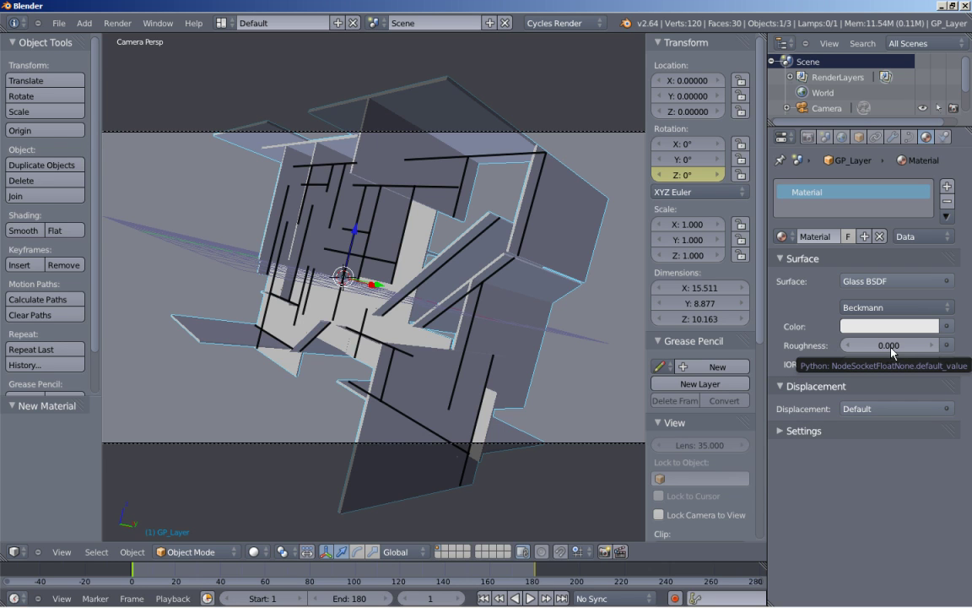
# - Tint the glass pale pink with R 0.800, G 0.613 and B 0.572, and edit its roughness
pyautogui.click(852, 328)
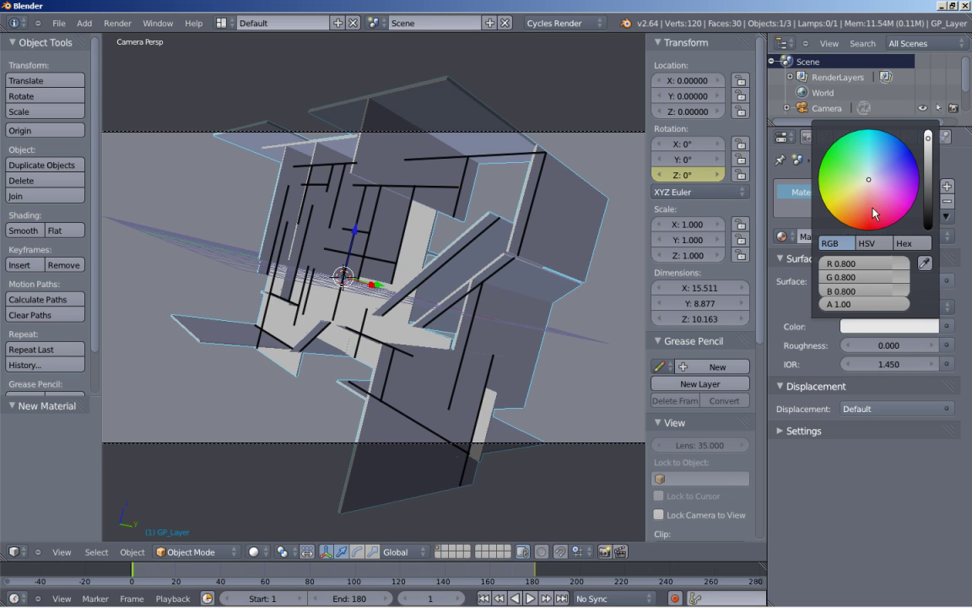
pyautogui.moveTo(869, 185); pyautogui.dragTo(870, 197)
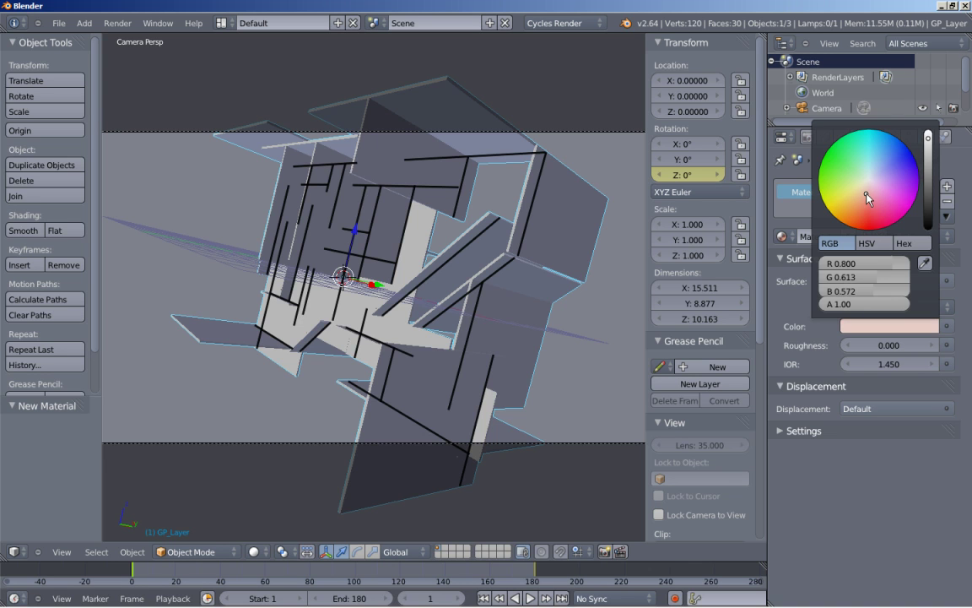
pyautogui.click(881, 346)
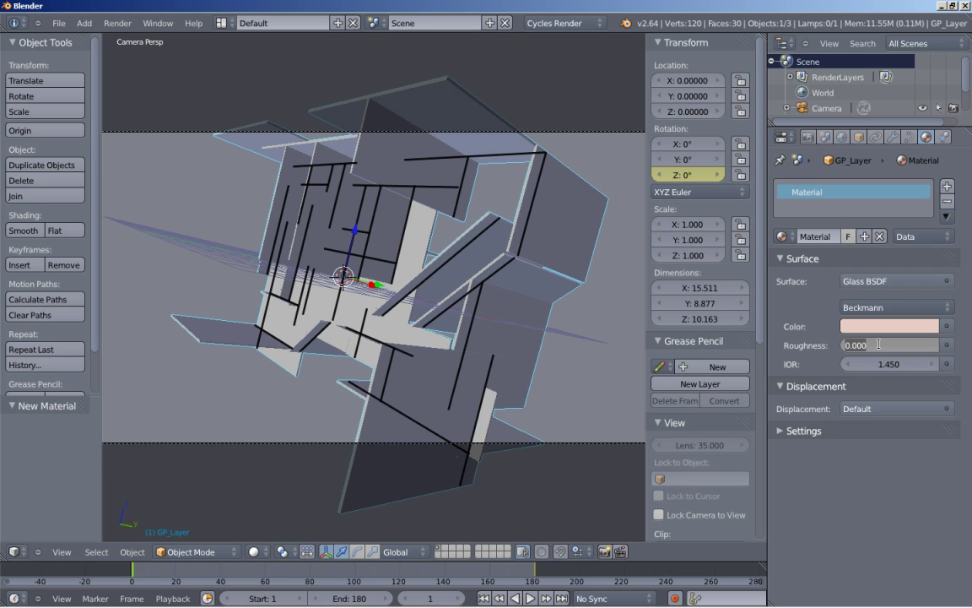
pyautogui.write('0.')
# - Change the number of render samples in the Cycles sampling settings and render frame 1 as a test of the glass
pyautogui.click(807, 137)
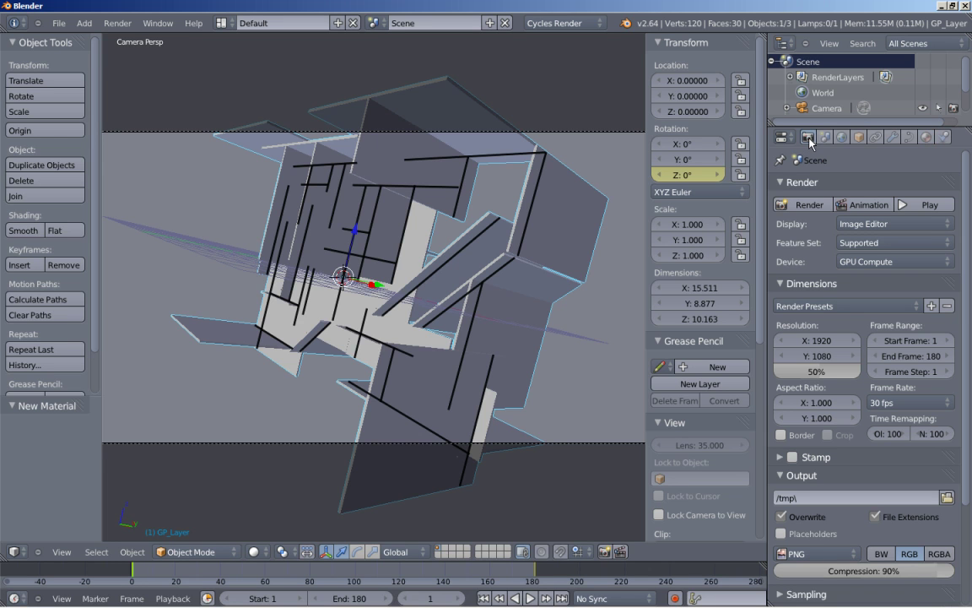
pyautogui.scroll(-4, 971, 302)
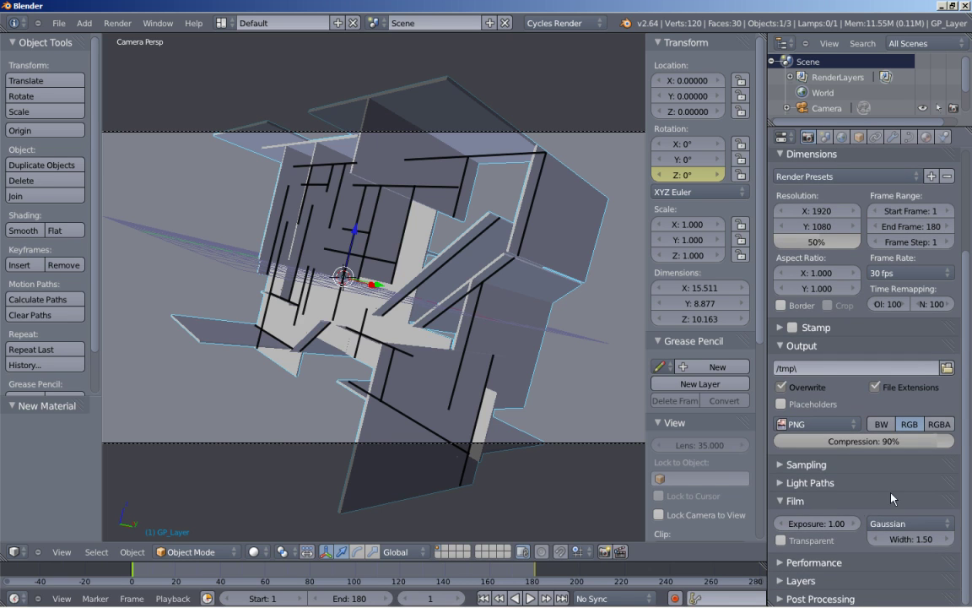
pyautogui.click(798, 464)
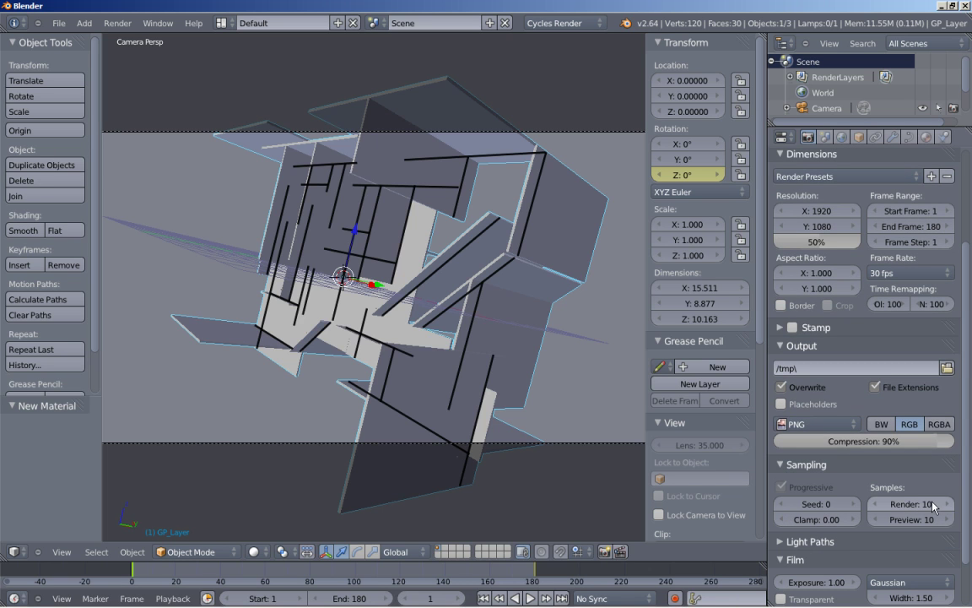
pyautogui.click(918, 504)
pyautogui.press('Return')
pyautogui.scroll(5, 857, 416)
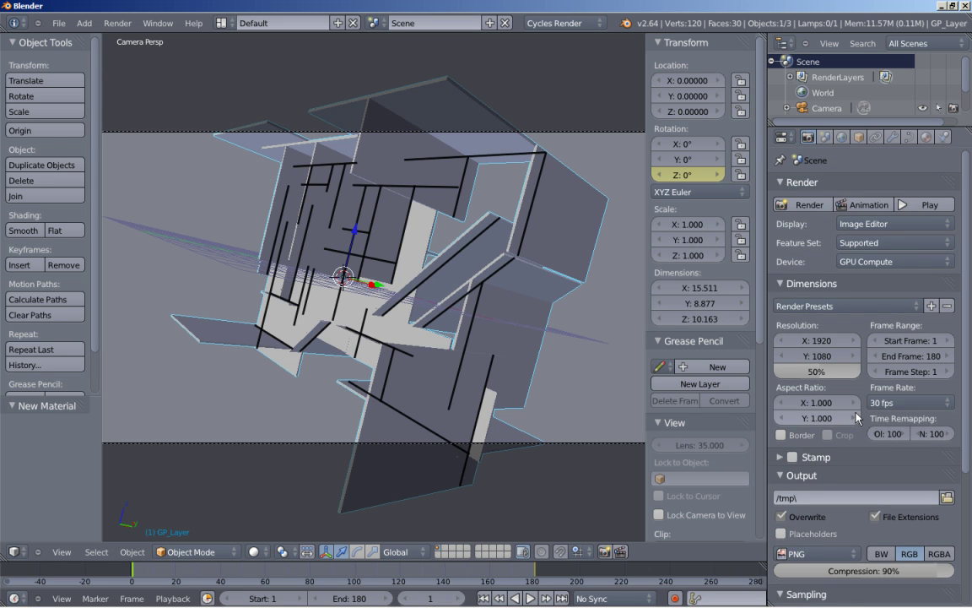
pyautogui.click(808, 205)
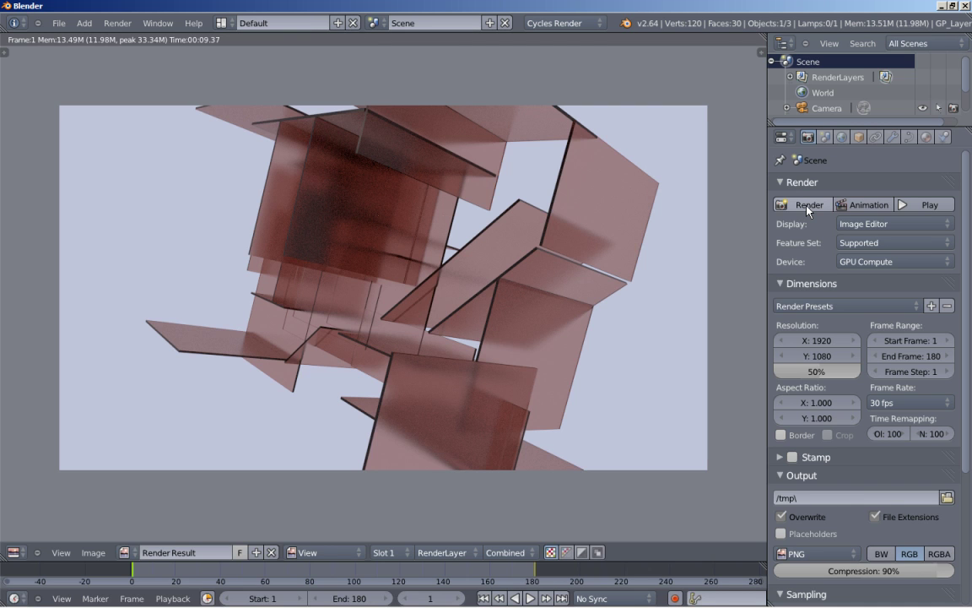
pyautogui.press('Escape')
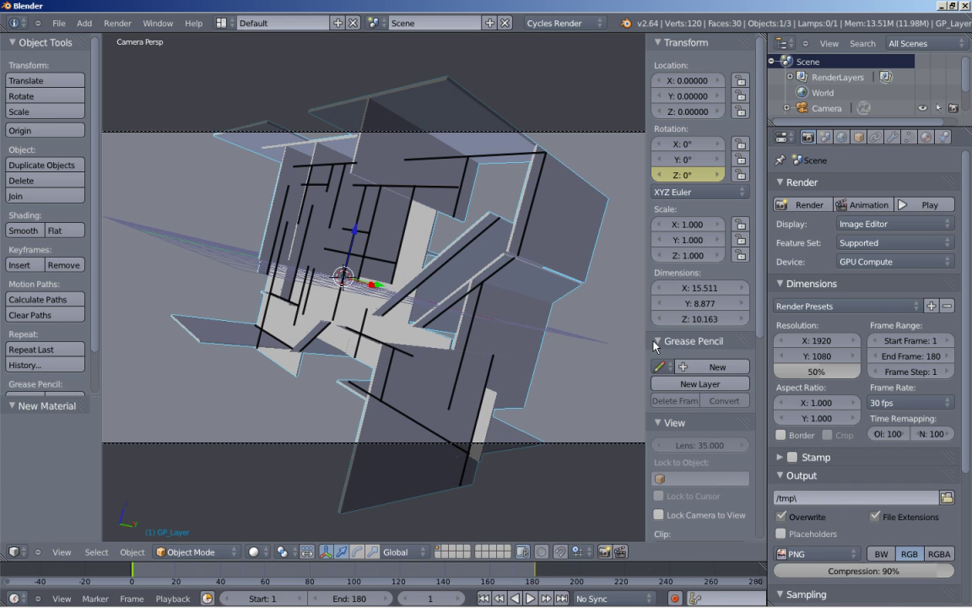
# - Reposition the camera to X 17 and Y -12, and set its Z rotation to 51°
pyautogui.rightClick(593, 134)
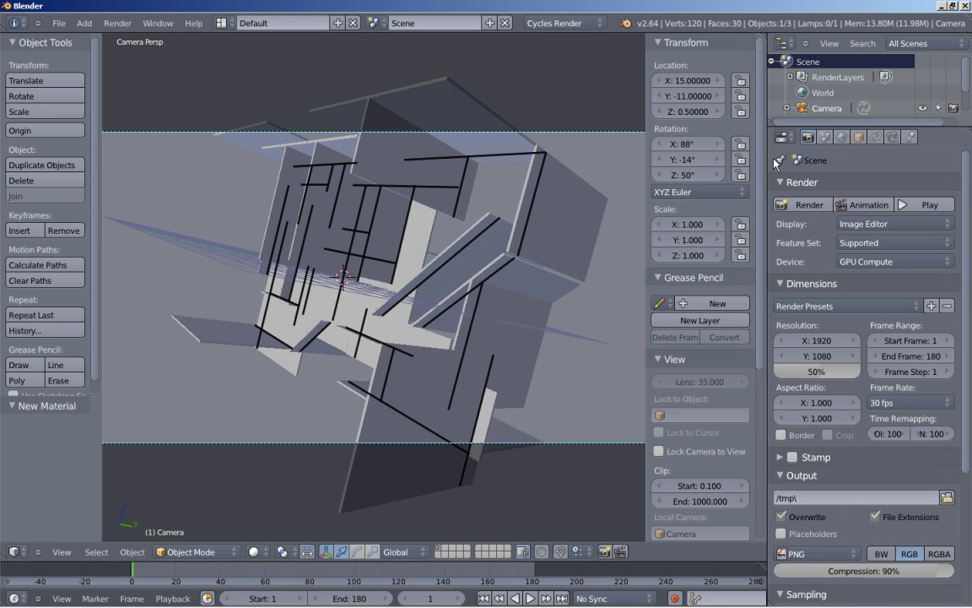
pyautogui.click(858, 137)
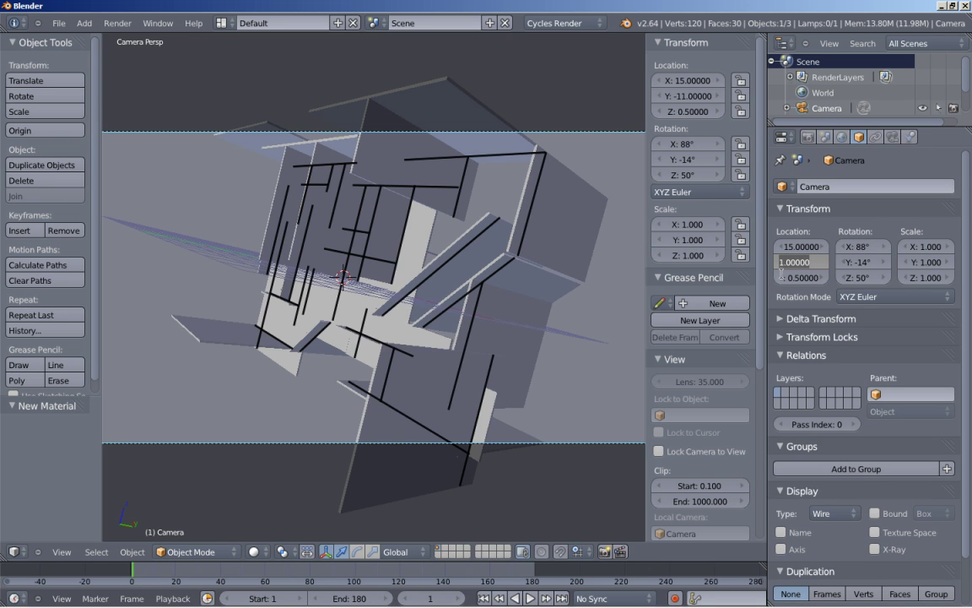
pyautogui.press('Return')
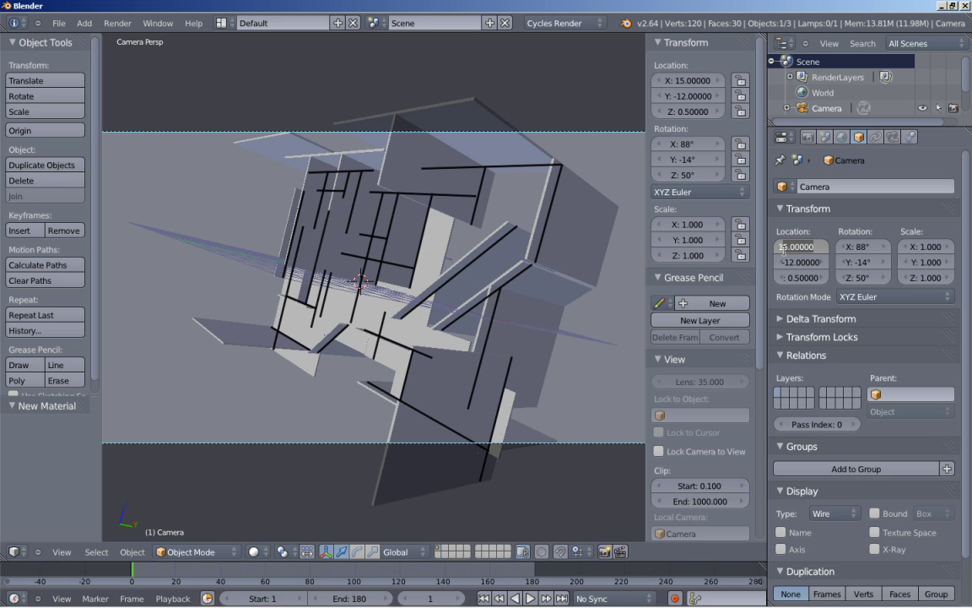
pyautogui.keyDown('ctrl'); pyautogui.moveTo(784, 249); pyautogui.dragTo(800, 249); pyautogui.keyUp('ctrl')
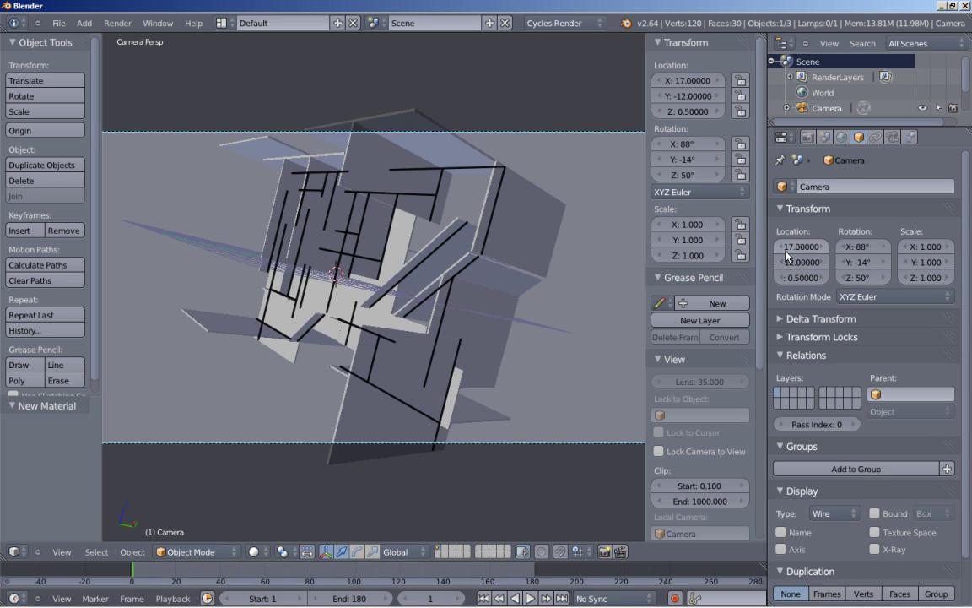
pyautogui.click(883, 278)
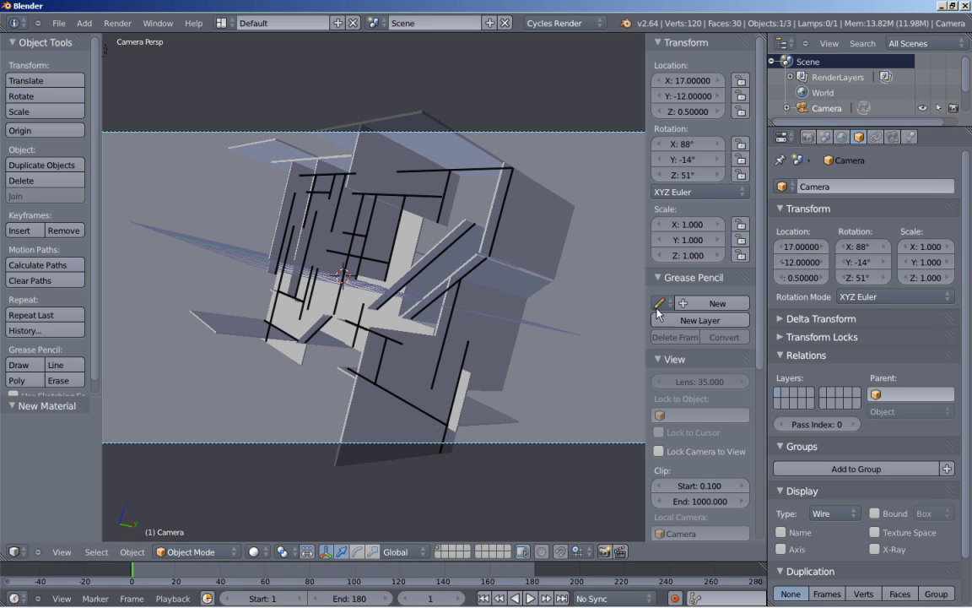
# - Set the camera's focal length to 23 mm so that more of the structure fits within the frame
pyautogui.scroll(-3, 396, 364)
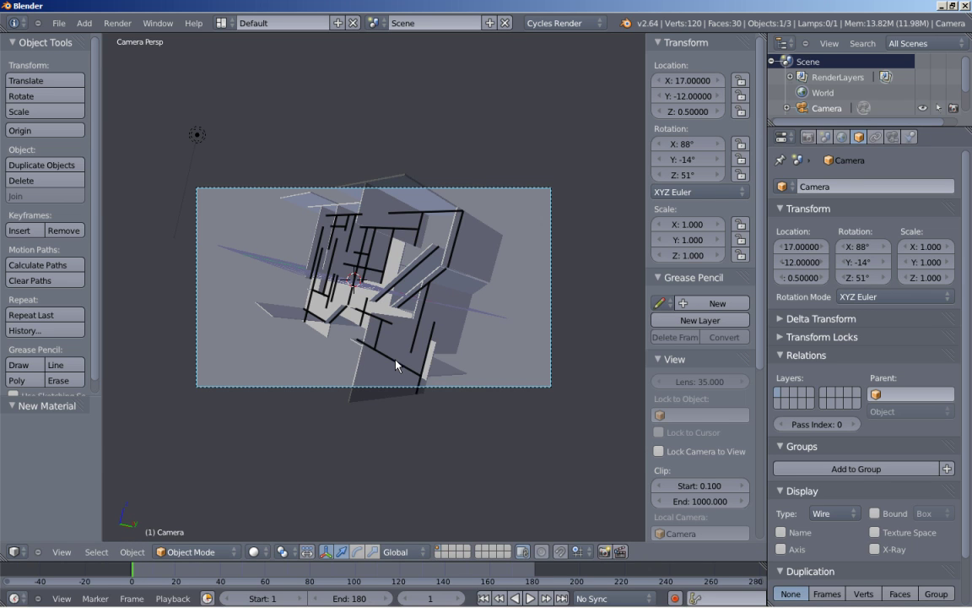
pyautogui.click(892, 136)
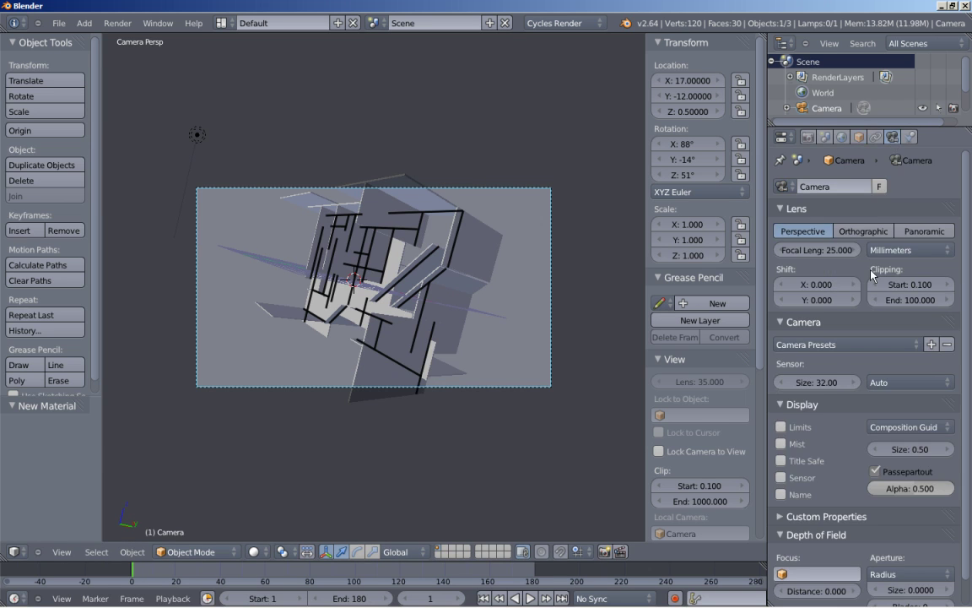
pyautogui.click(827, 250)
pyautogui.write('23')
pyautogui.press('Return')
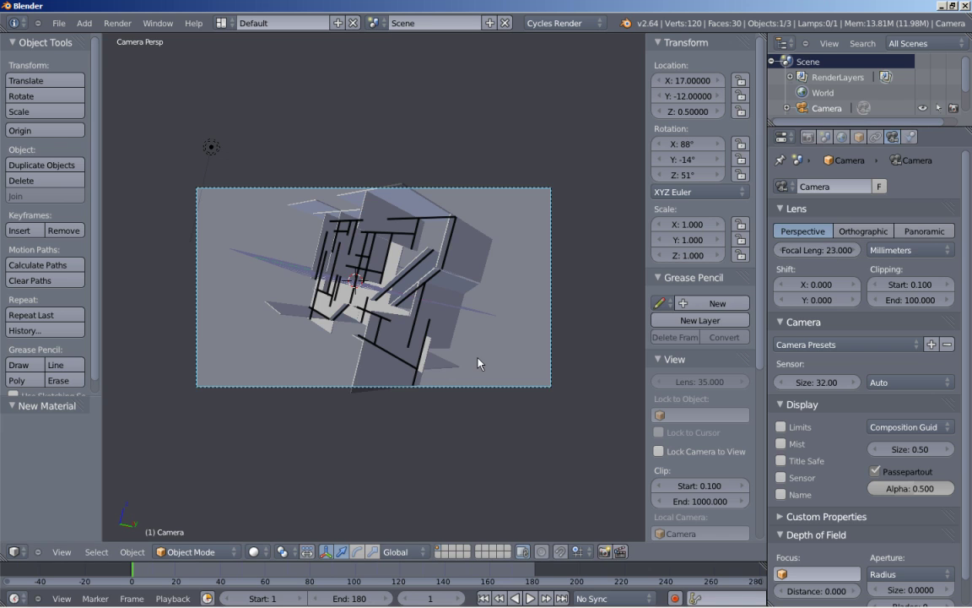
pyautogui.press('Home')
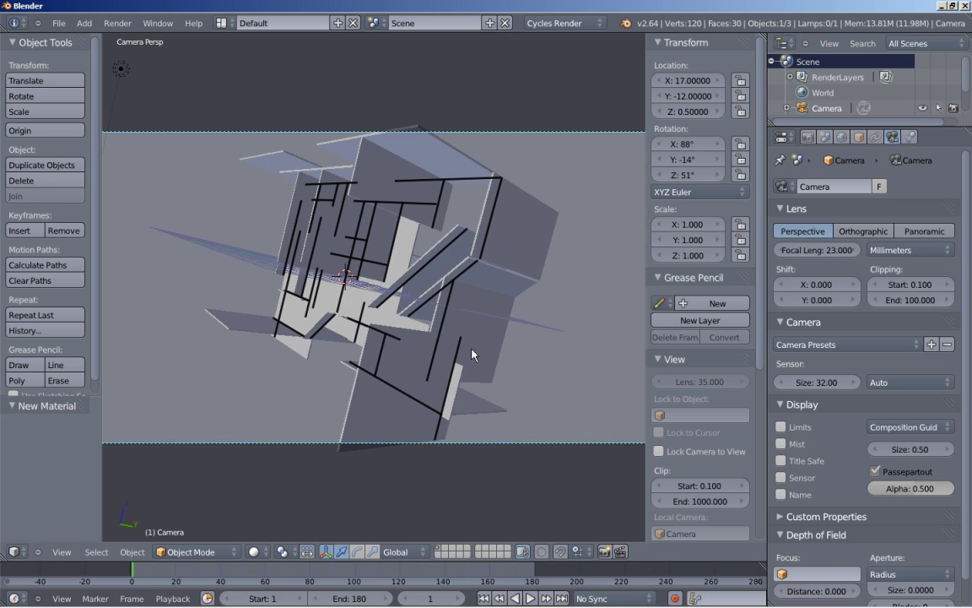
# - Shift the world background colour to a more saturated light blue and render frame 1
pyautogui.click(842, 138)
pyautogui.click(848, 258)
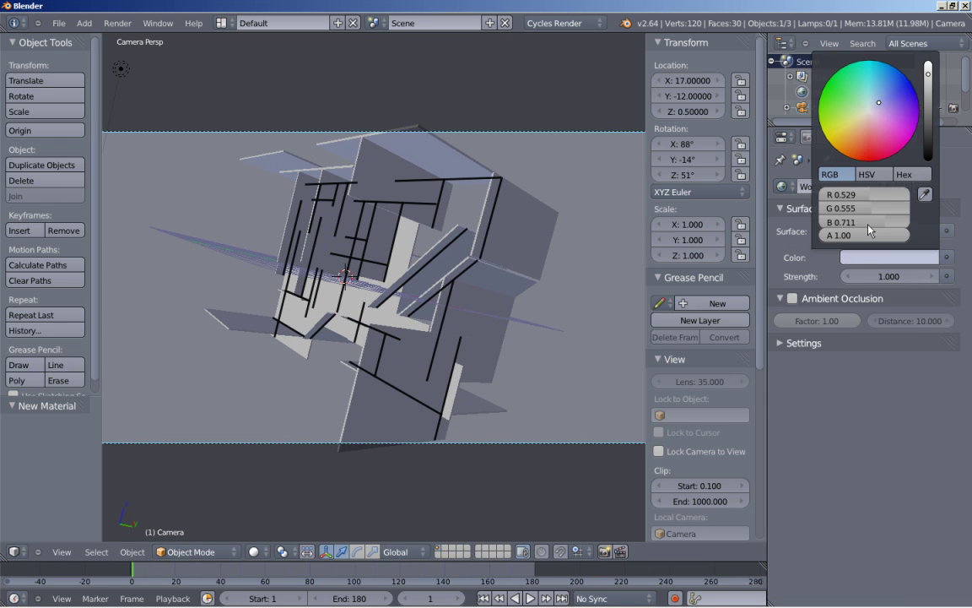
pyautogui.moveTo(884, 108); pyautogui.dragTo(888, 101)
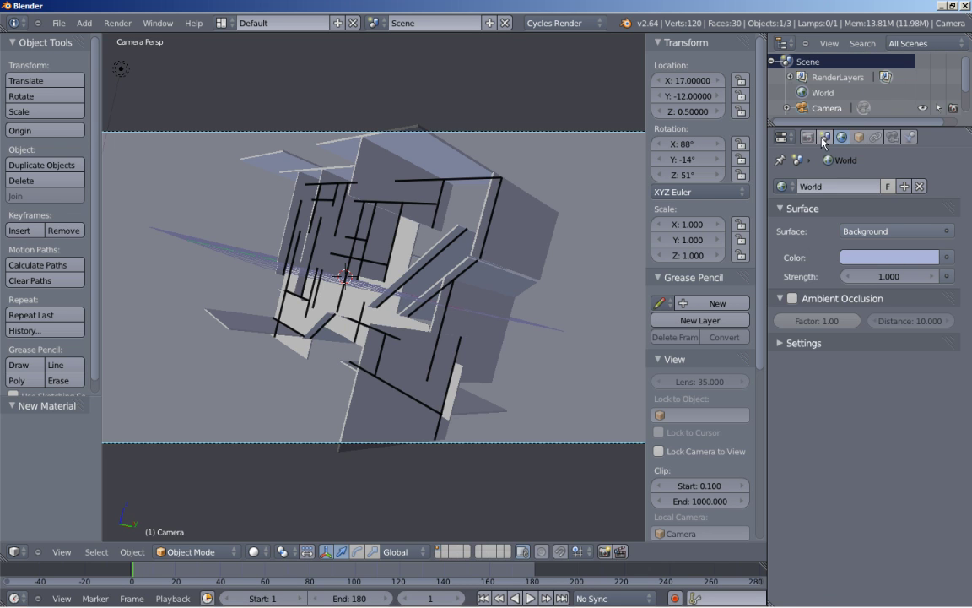
pyautogui.click(808, 136)
pyautogui.click(812, 205)
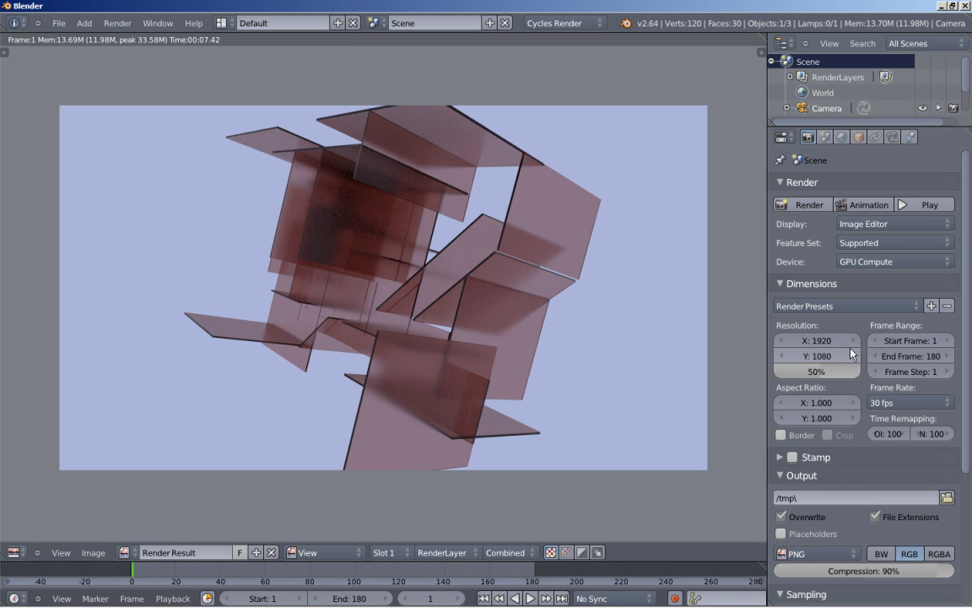
# - Set the render samples to 200 and render the frame again, closing the render view at the end
pyautogui.scroll(-5, 960, 460)
pyautogui.scroll(-1, 959, 460)
pyautogui.click(926, 470)
pyautogui.write('200')
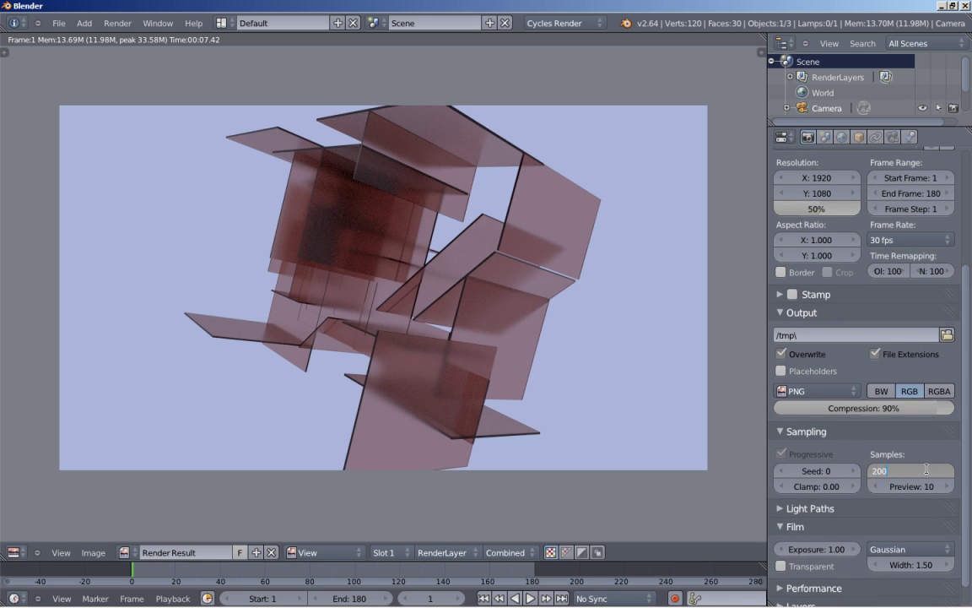
pyautogui.press('Return')
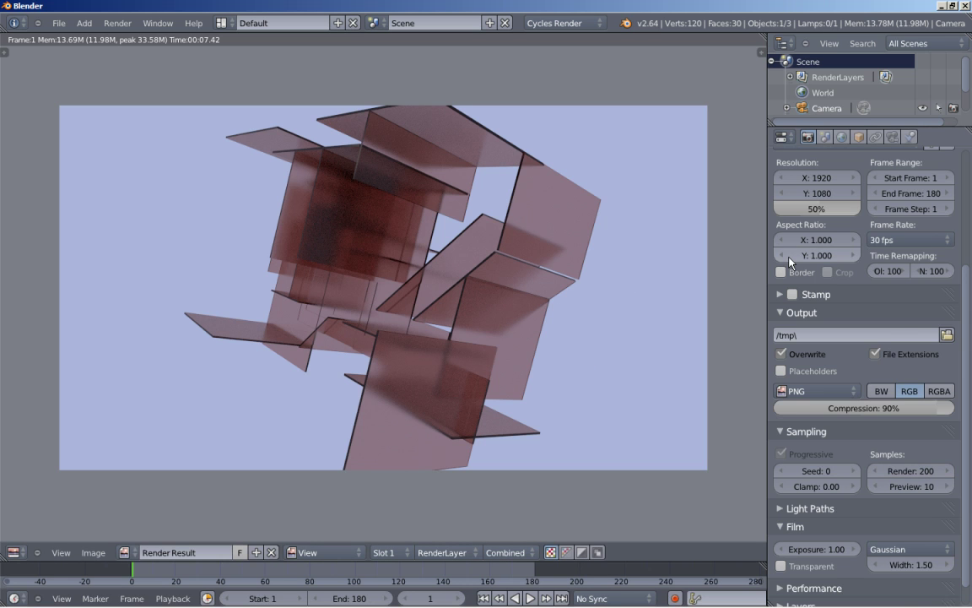
pyautogui.scroll(2, 830, 289)
pyautogui.scroll(4, 831, 287)
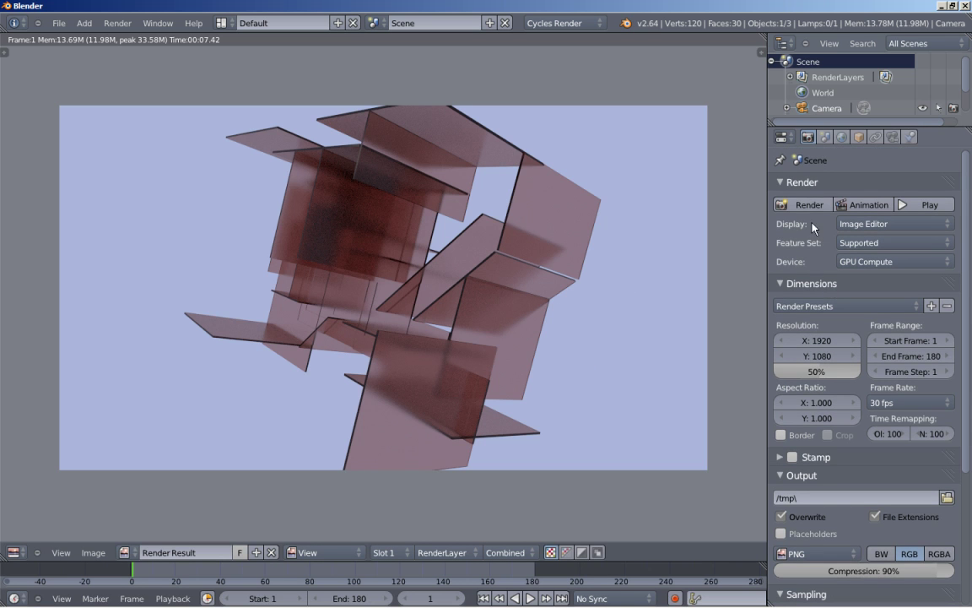
pyautogui.click(803, 205)
pyautogui.click(804, 205)
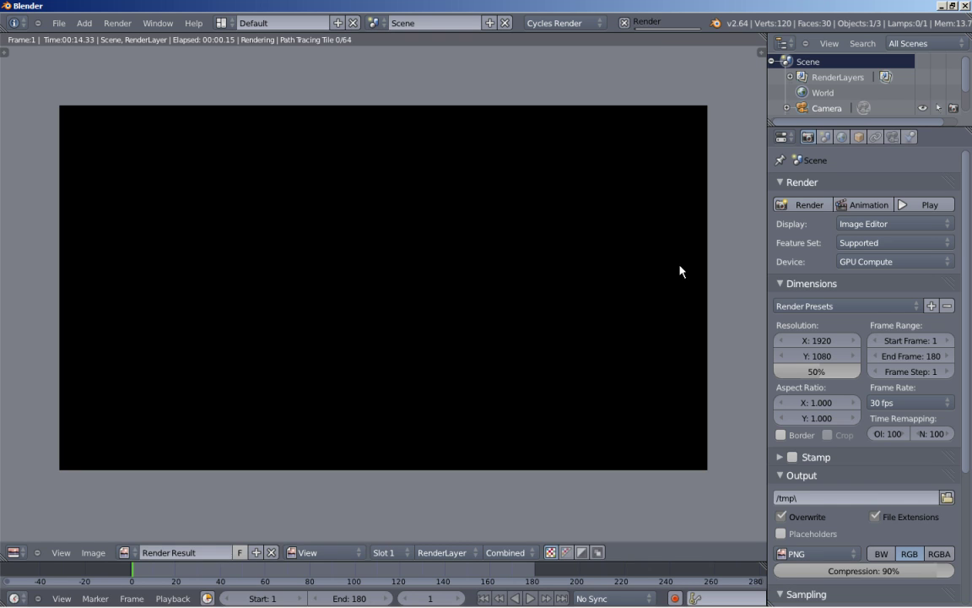
pyautogui.press('Escape')
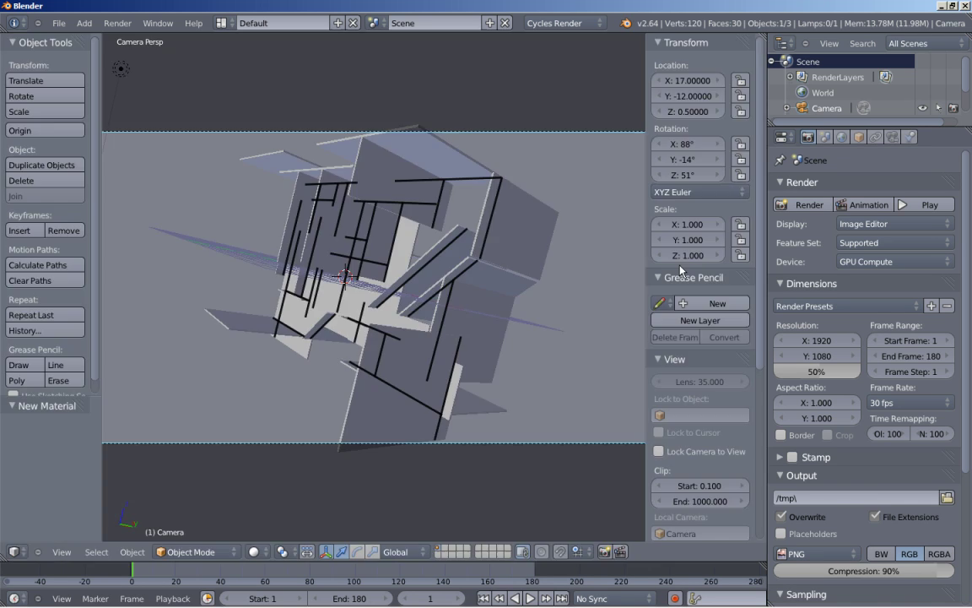
# - Save the project as random_cycles in the StockSave folder
pyautogui.click(58, 23)
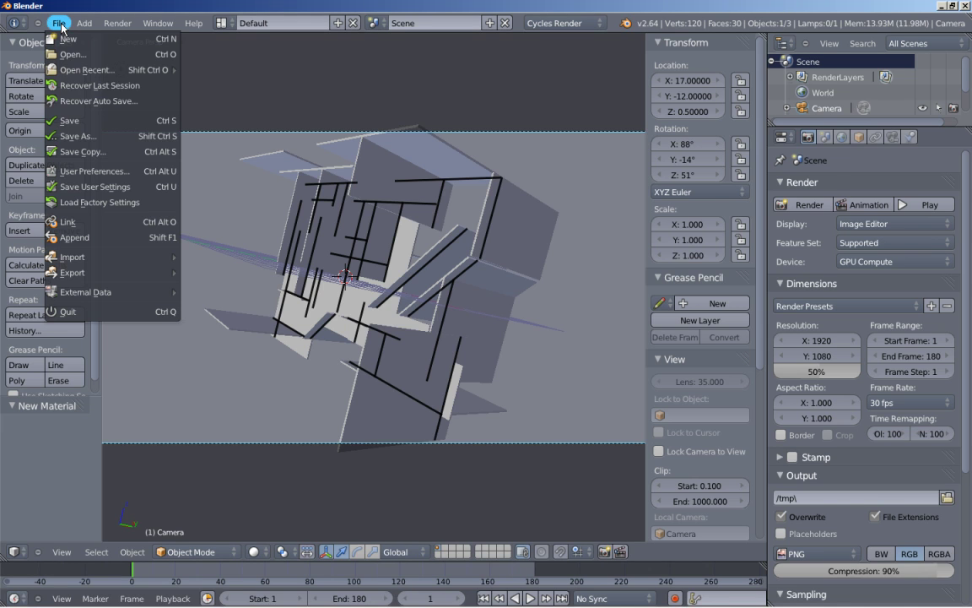
pyautogui.click(81, 124)
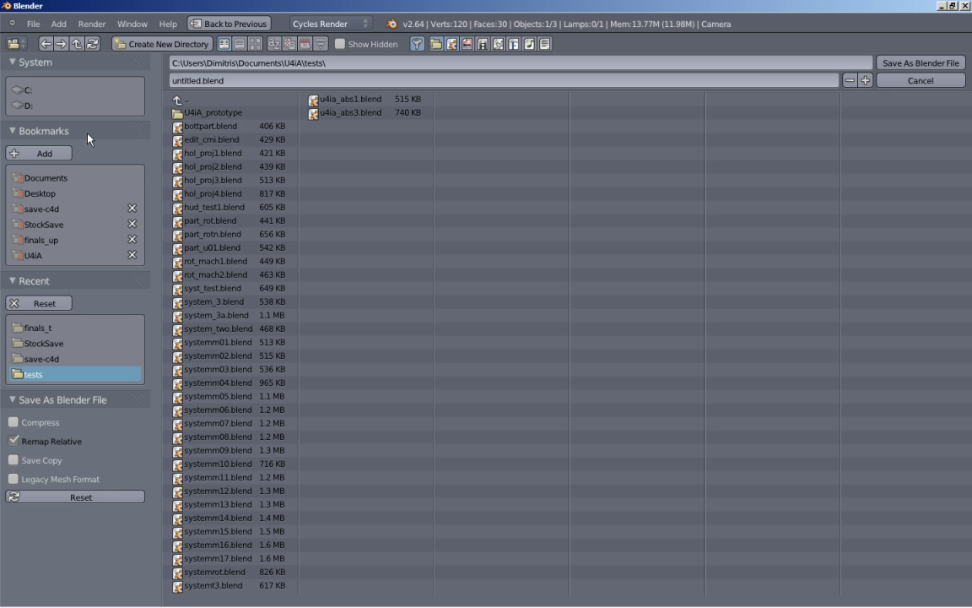
pyautogui.click(67, 222)
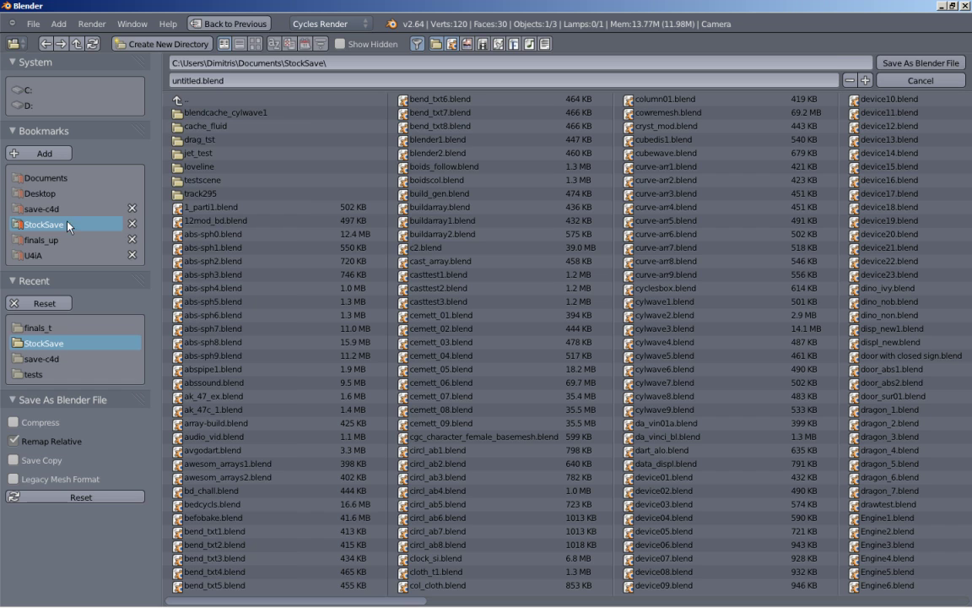
pyautogui.click(223, 76)
pyautogui.write('random_cycles')
pyautogui.press('Return')
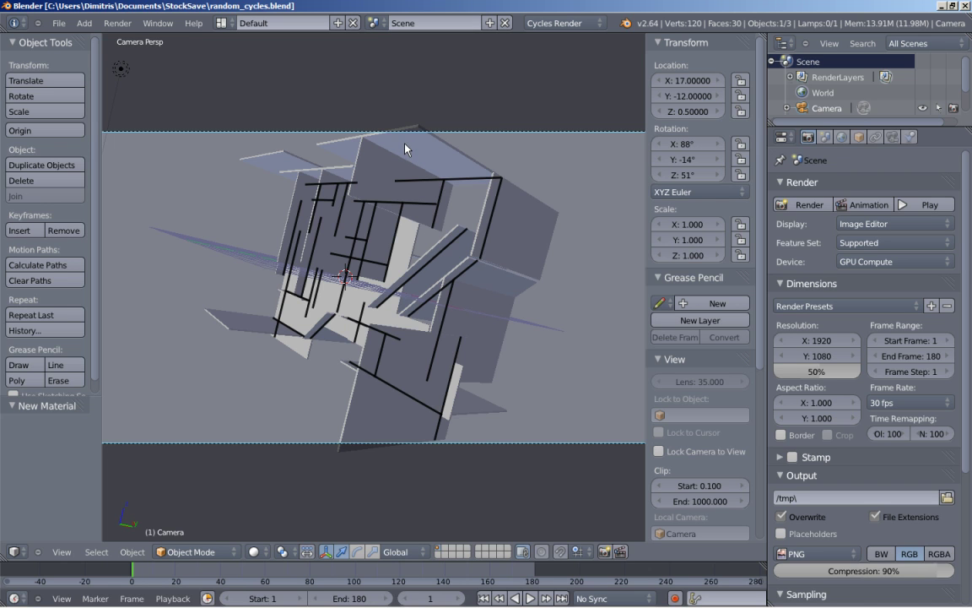
# - Select the solidified structure, change its material surface to Diffuse BSDF, and render frame 1
pyautogui.rightClick(519, 200)
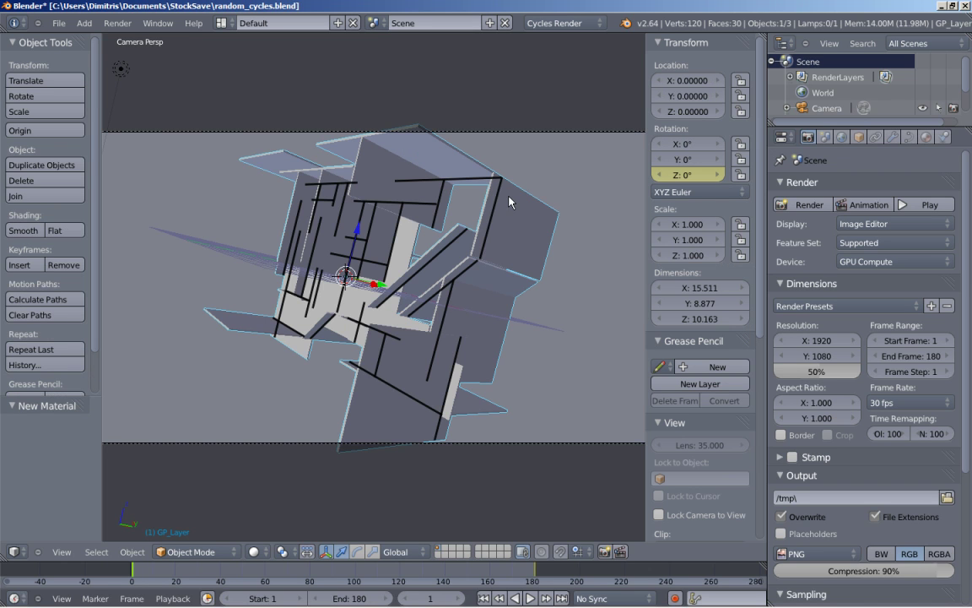
pyautogui.click(926, 137)
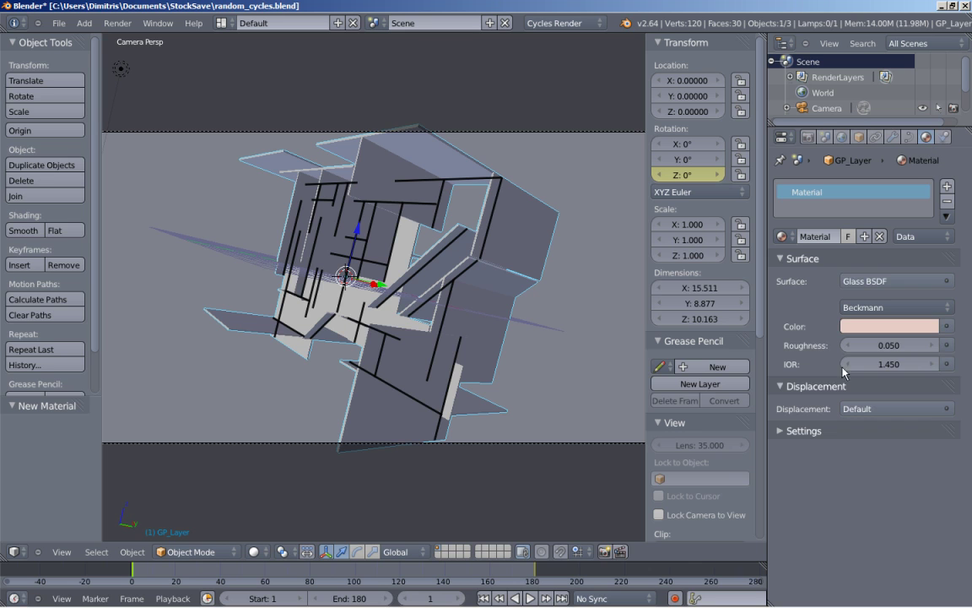
pyautogui.click(850, 282)
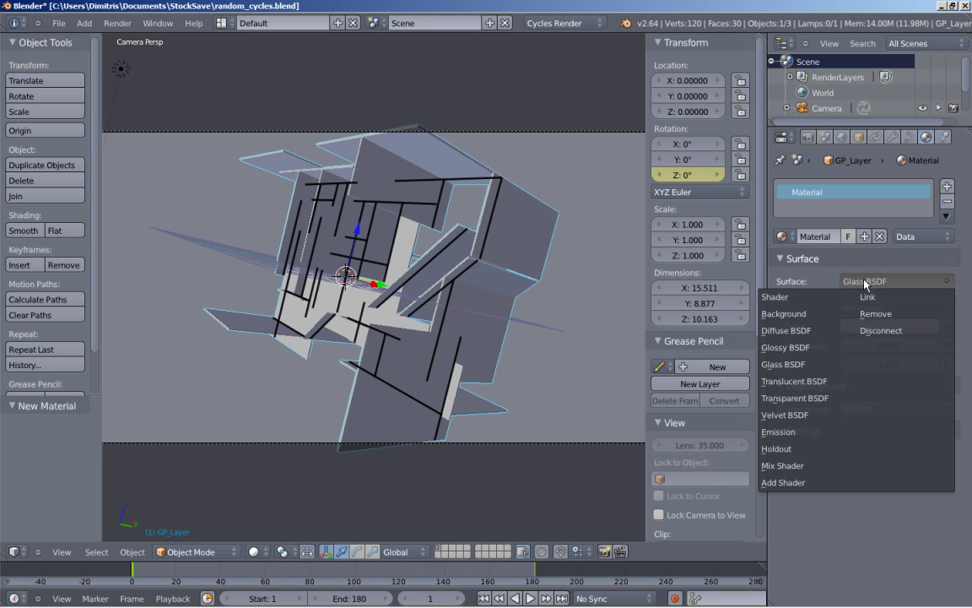
pyautogui.click(797, 330)
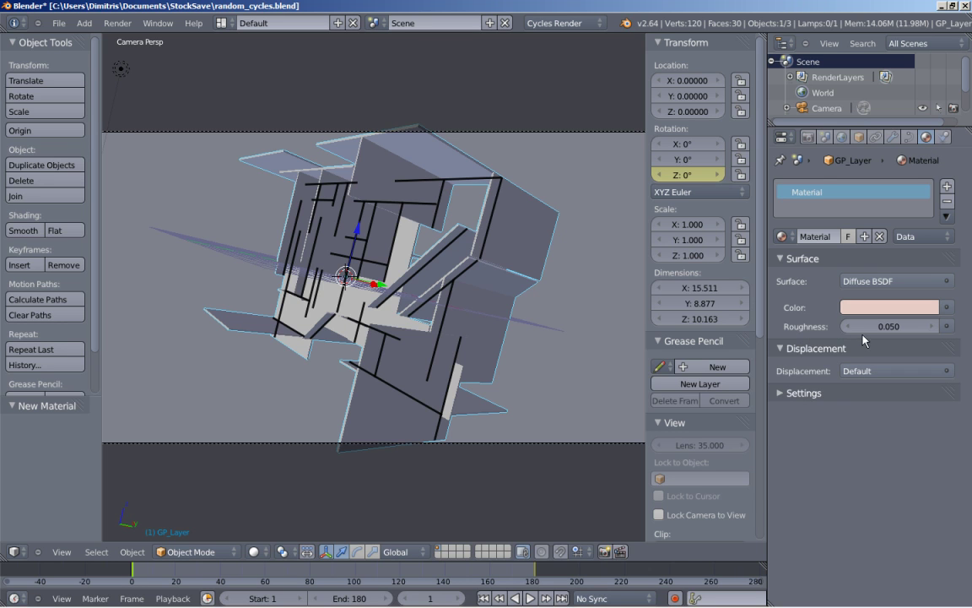
pyautogui.click(808, 137)
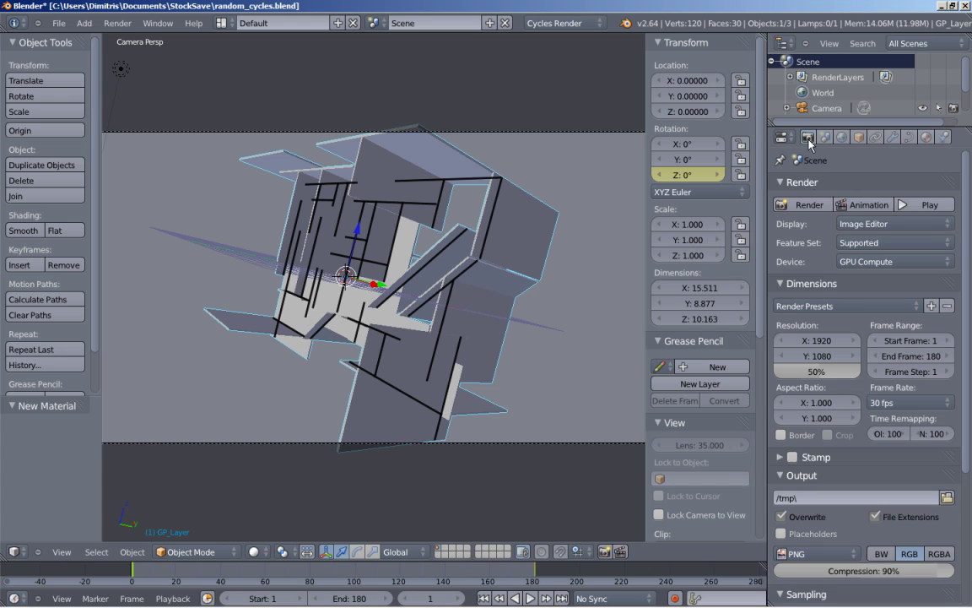
pyautogui.click(806, 207)
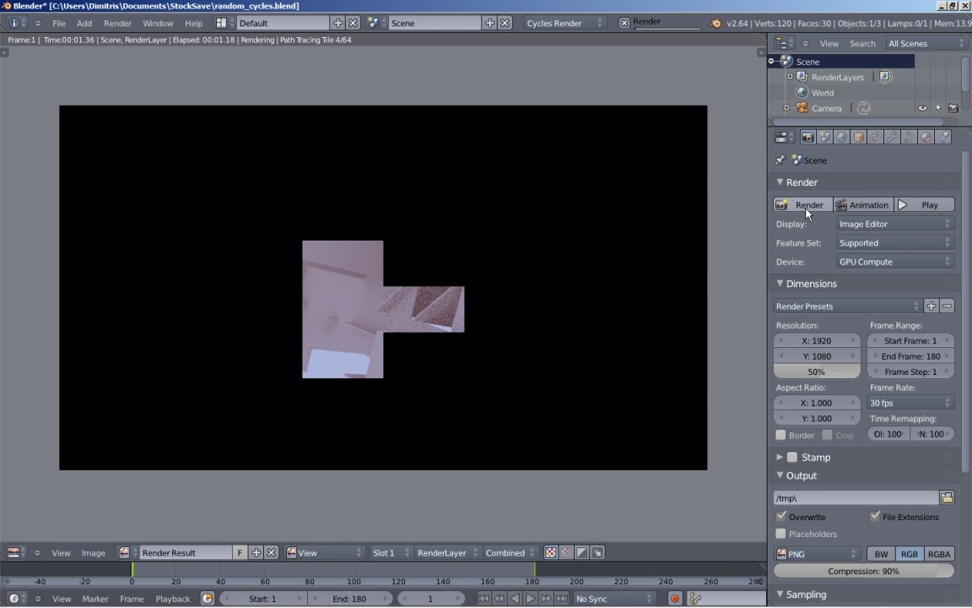